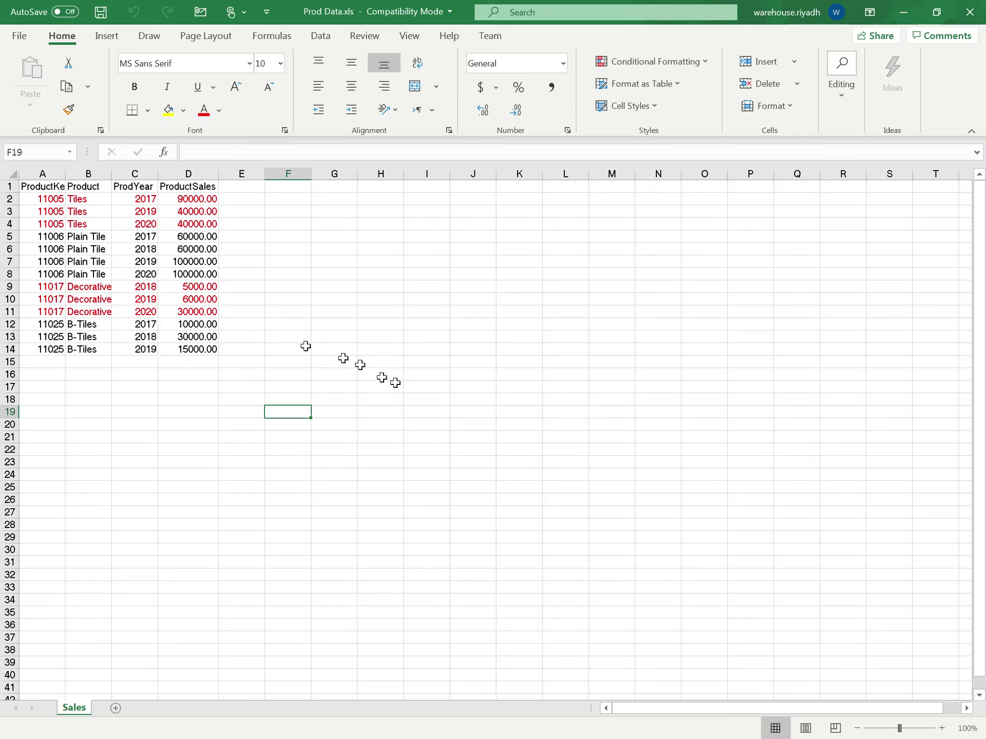
- Select the product sales data in A1:D14 of the Sales sheet to review the source columns and rows
drag(41, 187, 204, 352)
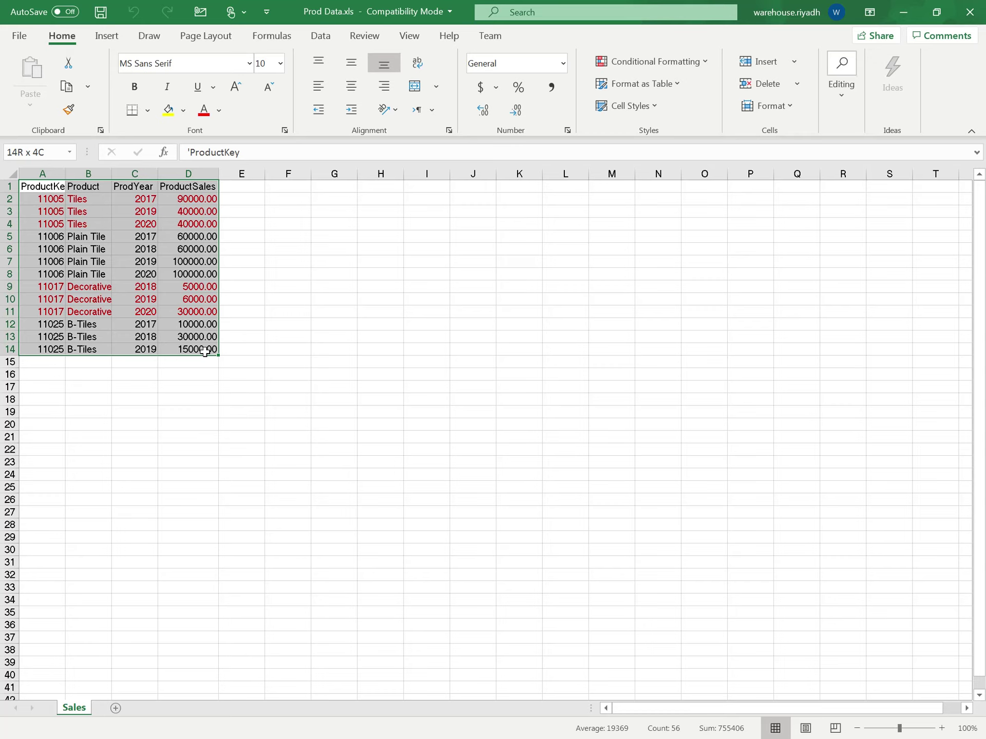
drag(204, 352, 204, 351)
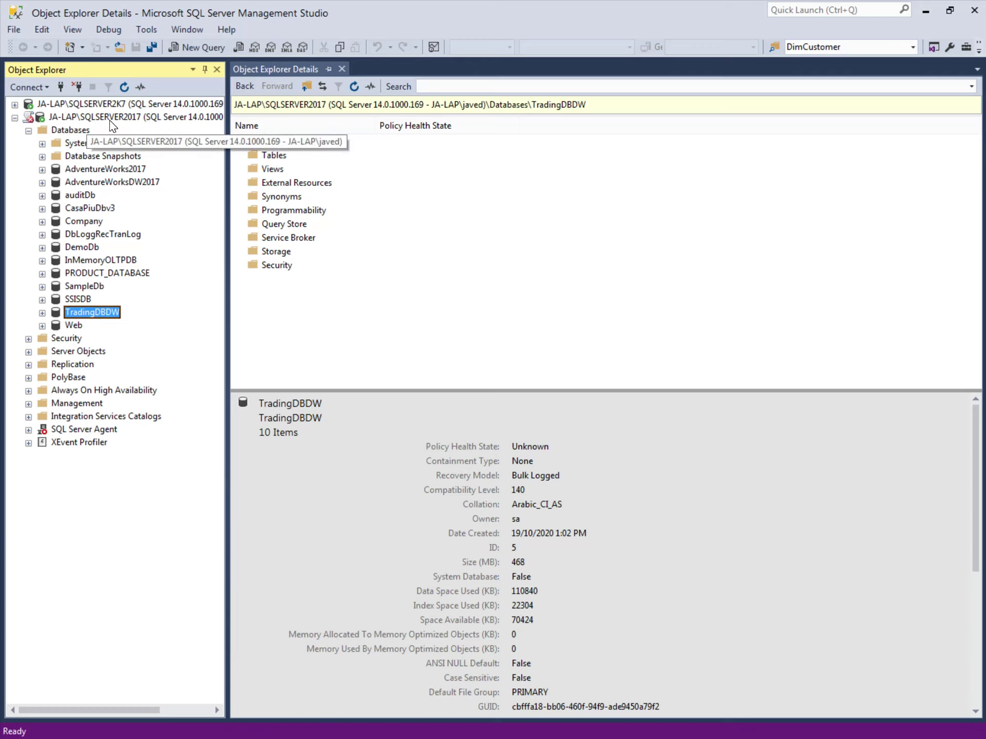
- Switch to SQL Server Management Studio and locate the TradingDBDW database under the SQLSERVER2017 instance
click(127, 119)
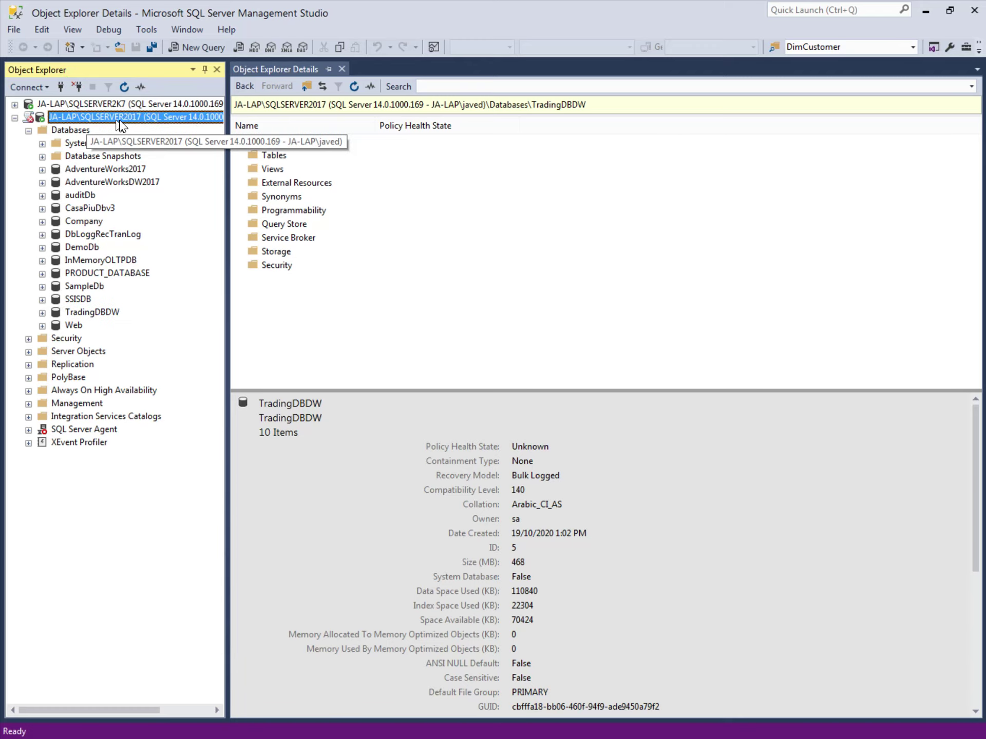
click(80, 313)
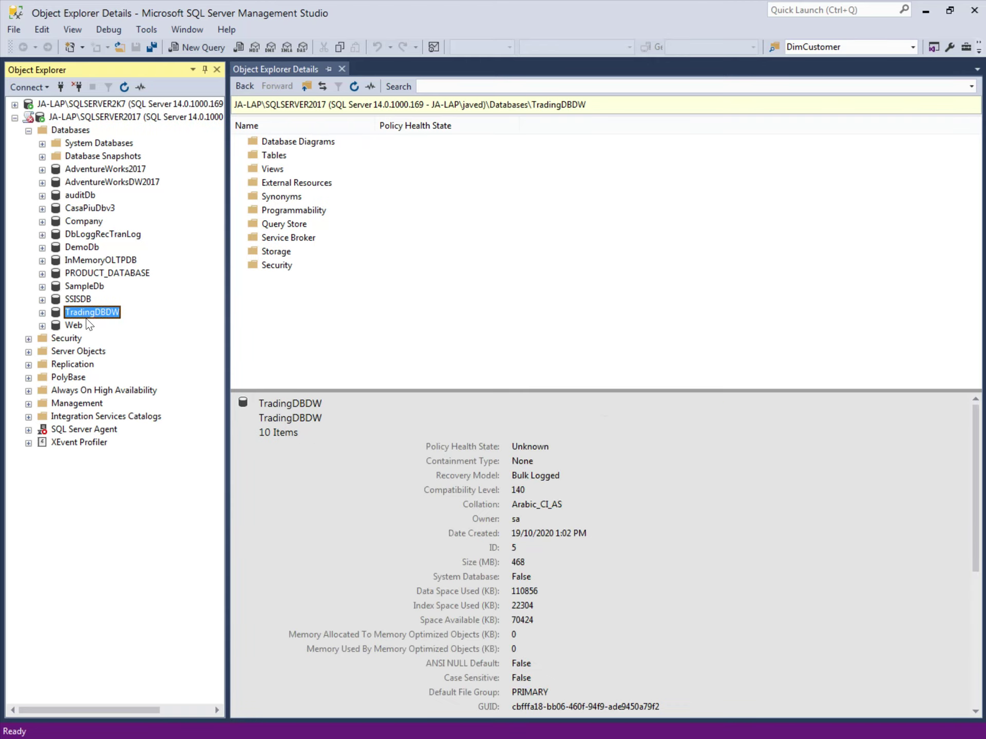
key(F2)
right_click(103, 313)
click(63, 361)
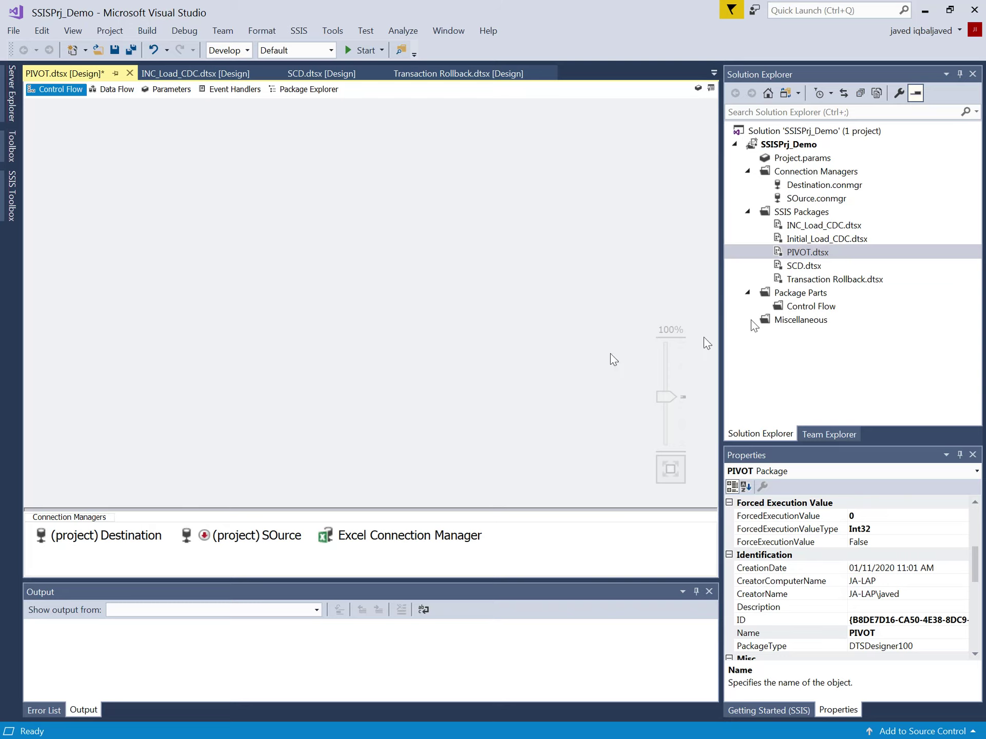
- Switch to Visual Studio, open the PIVOT.dtsx package and place an Execute SQL Task near the top of its control flow
double_click(798, 254)
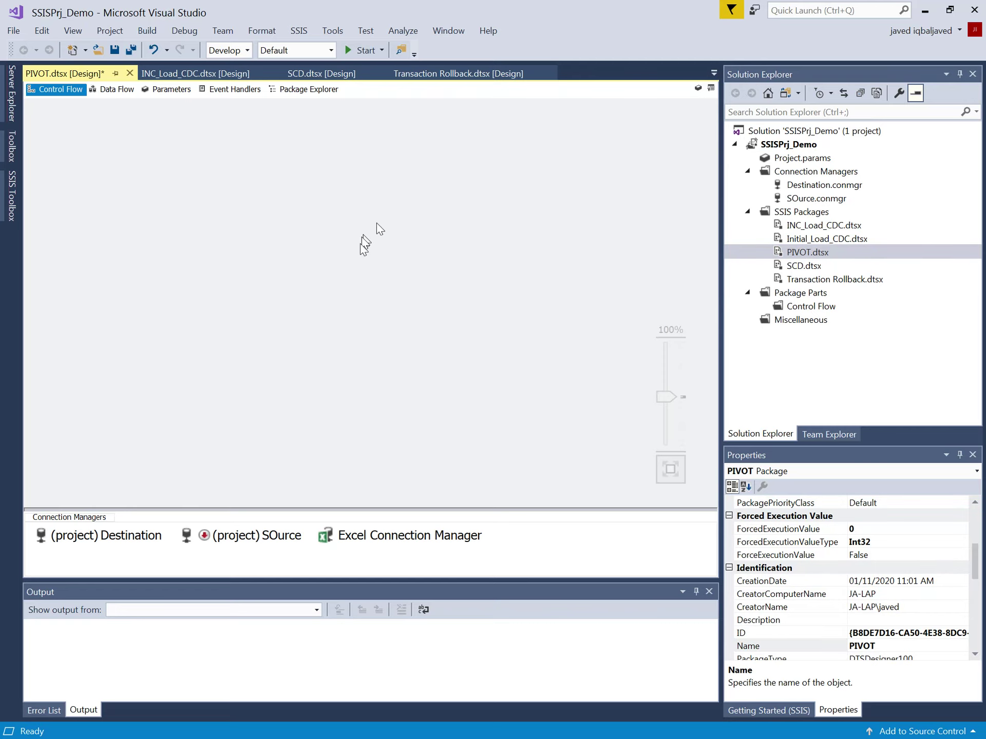
click(13, 198)
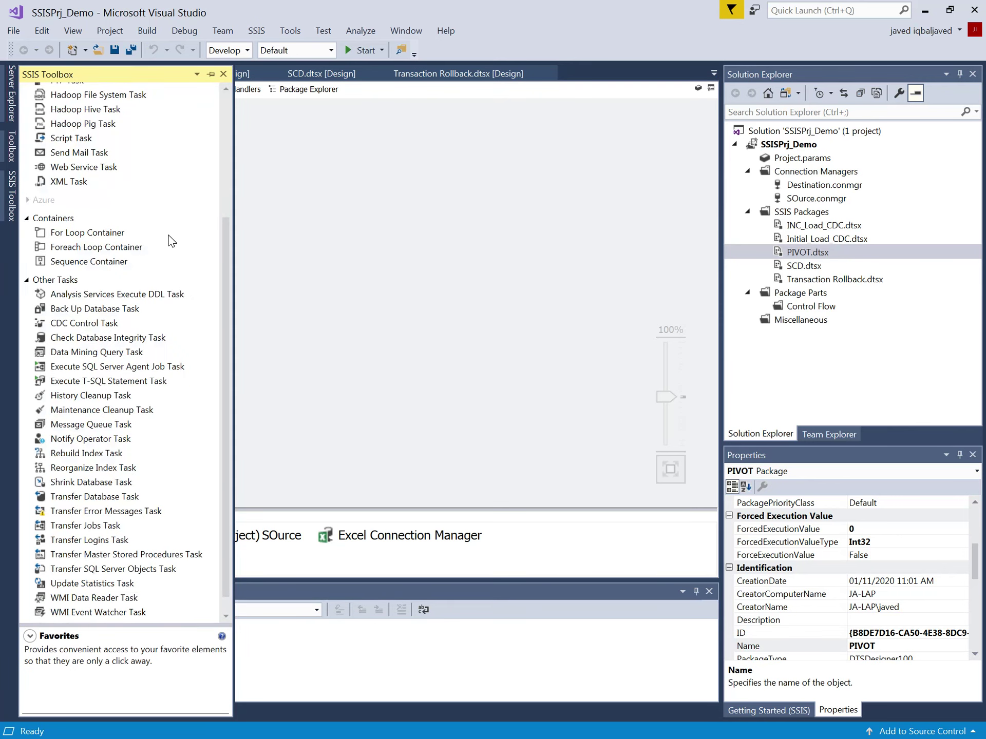
scroll(172, 241, up, 4)
drag(102, 121, 337, 162)
drag(420, 186, 310, 183)
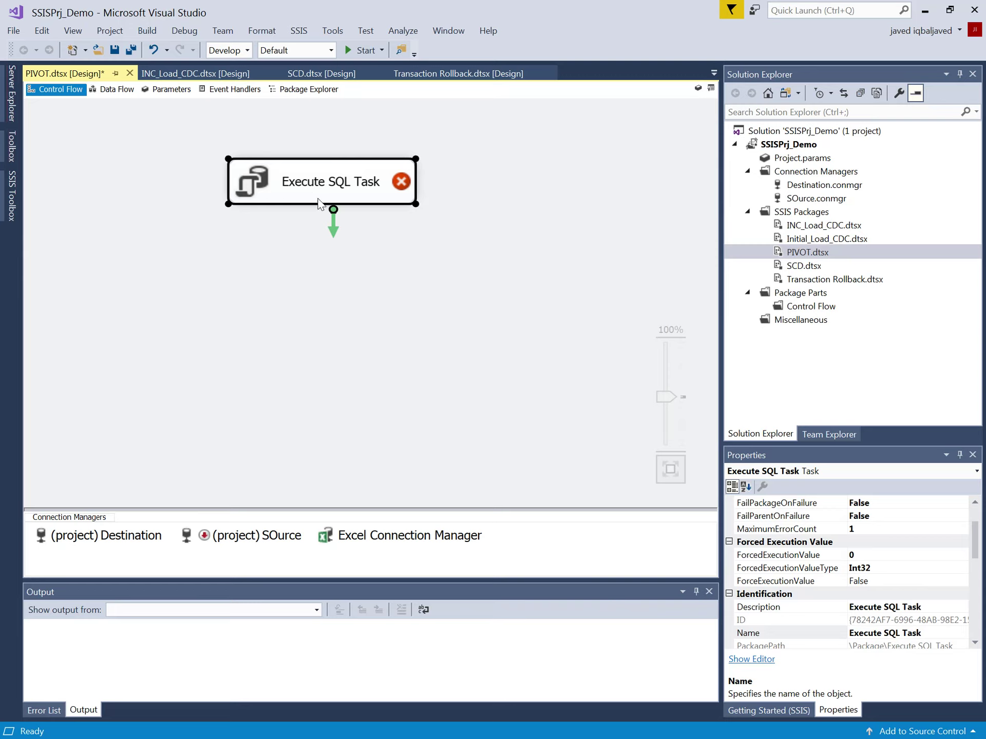
- Edit the Execute SQL Task and set its connection to Destination
right_click(309, 185)
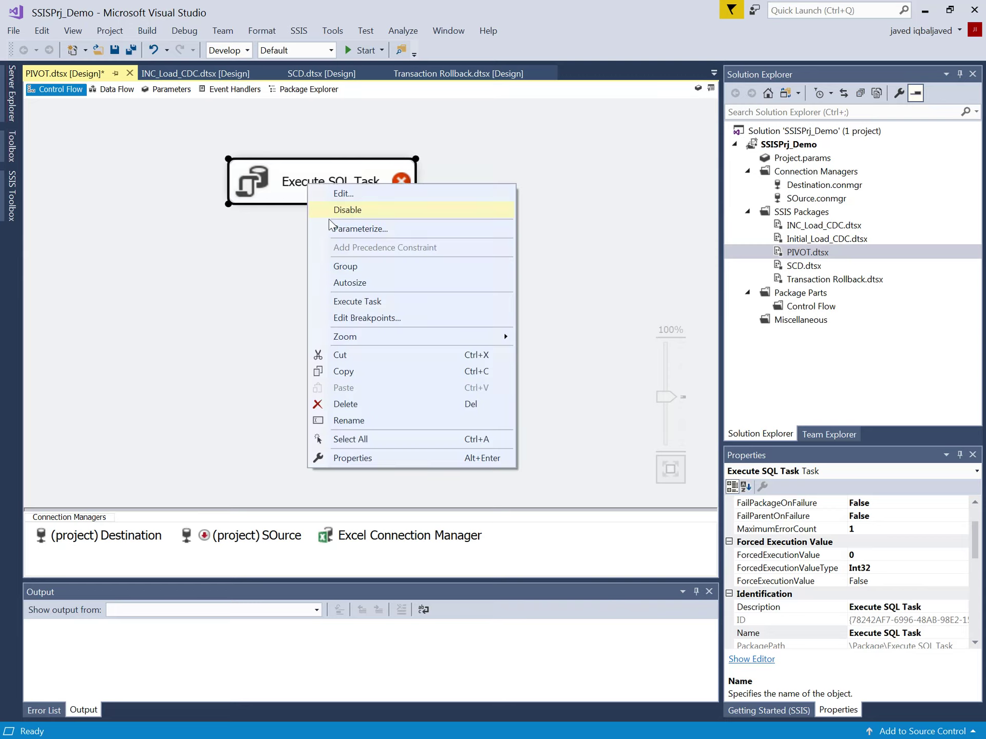
click(343, 195)
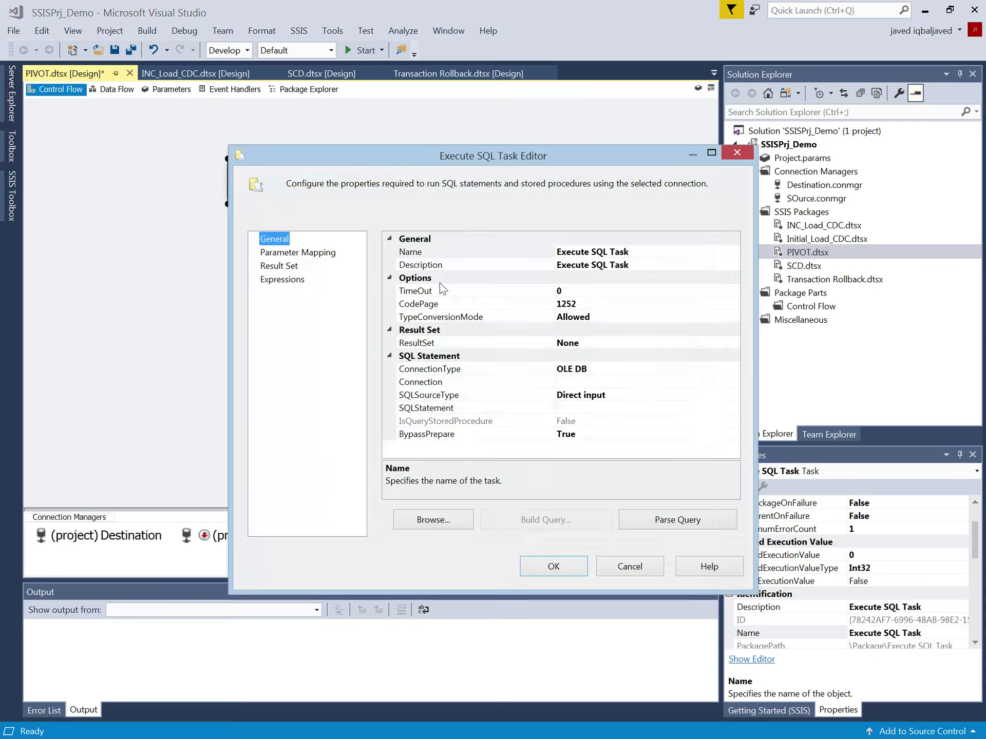
click(457, 382)
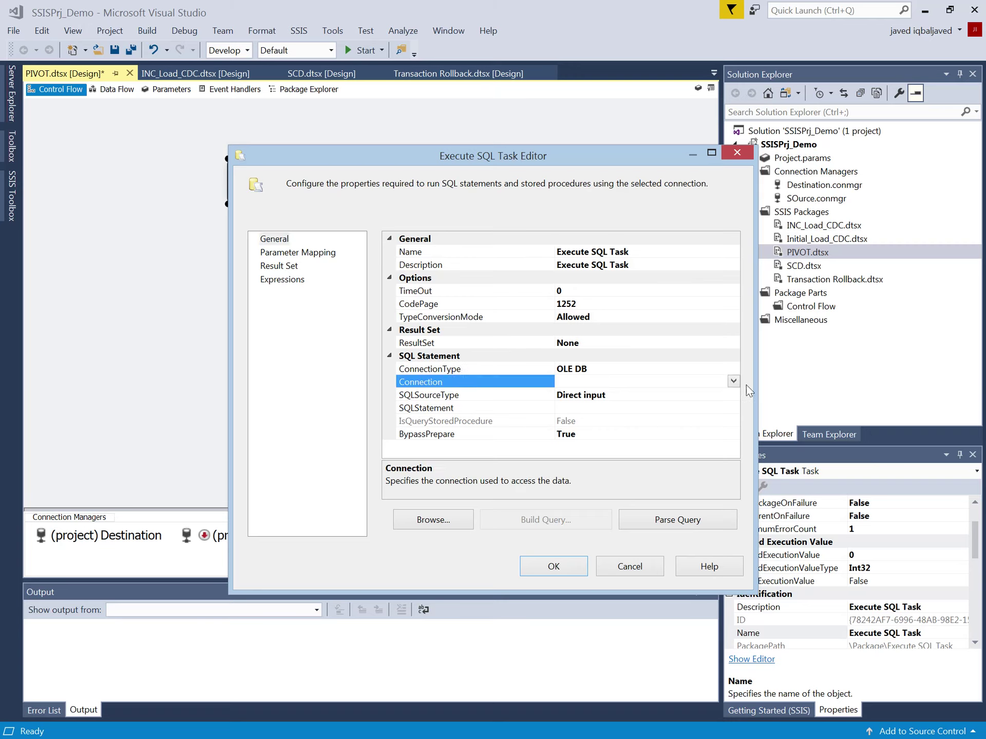
click(736, 383)
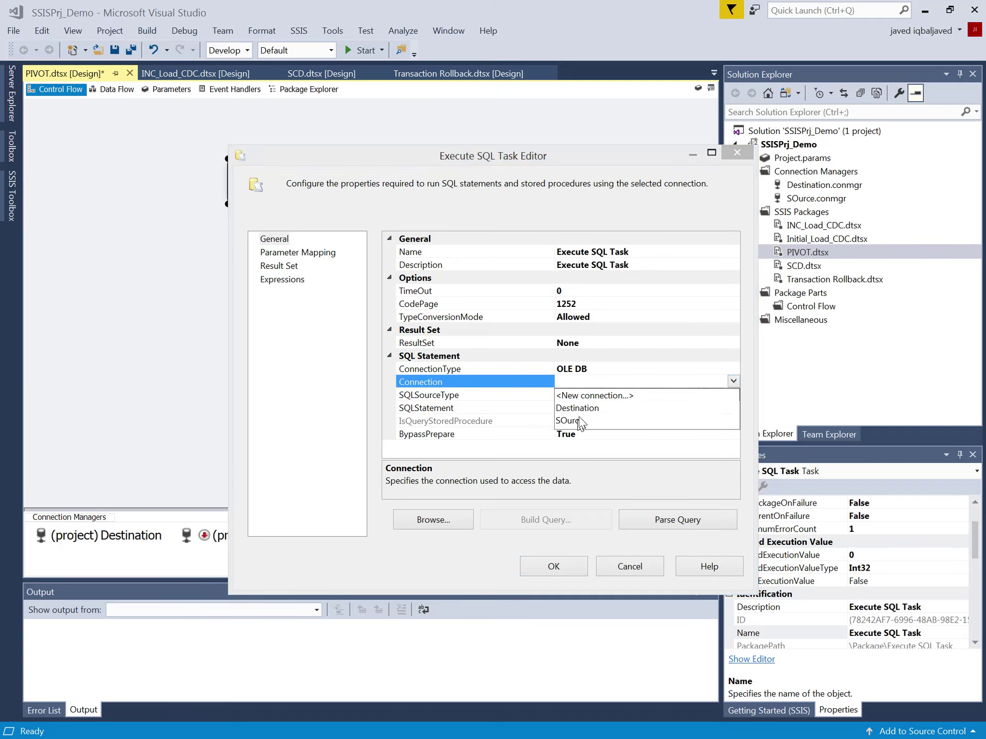
click(580, 409)
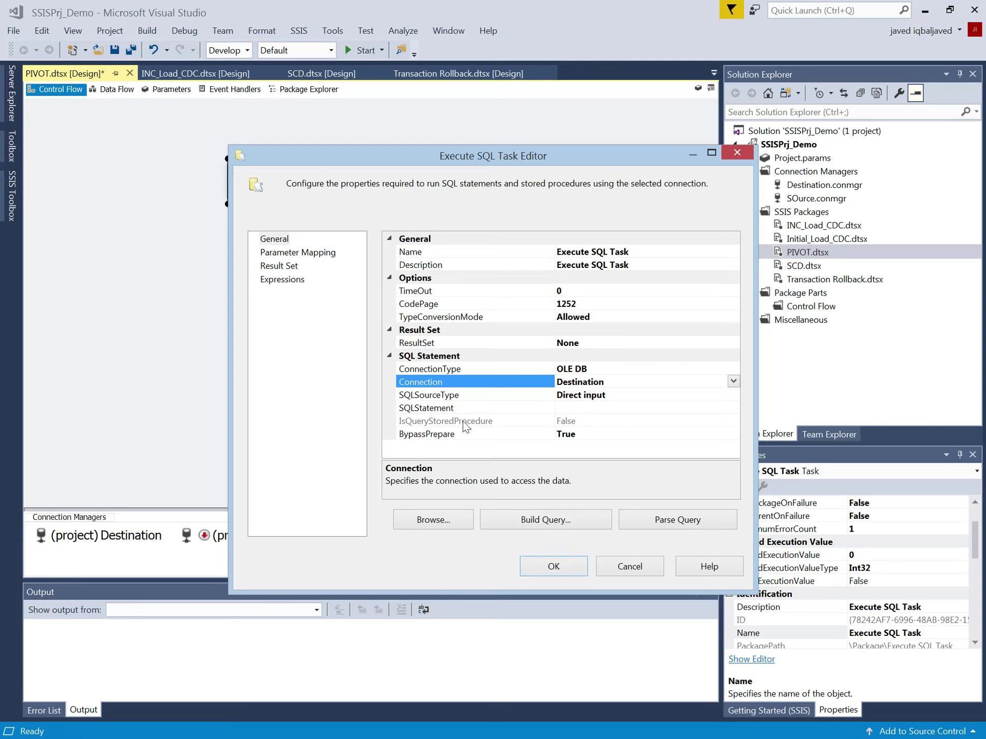
- Enter "USE TradingDBDW" as the SQL statement of the Execute SQL Task
click(454, 414)
click(726, 409)
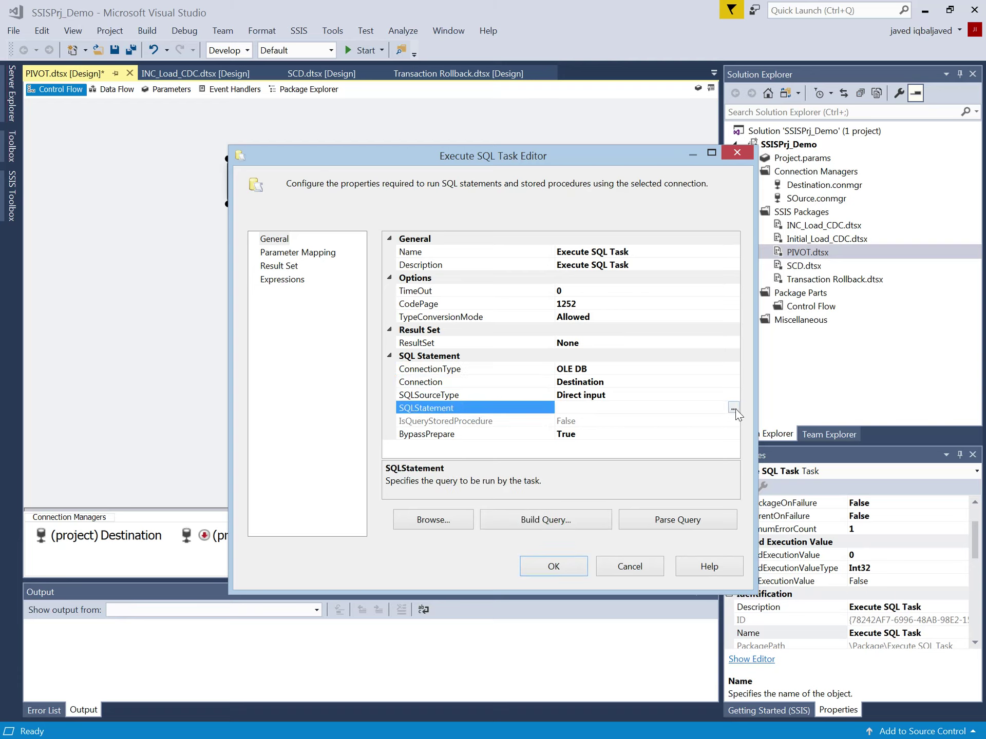
click(734, 408)
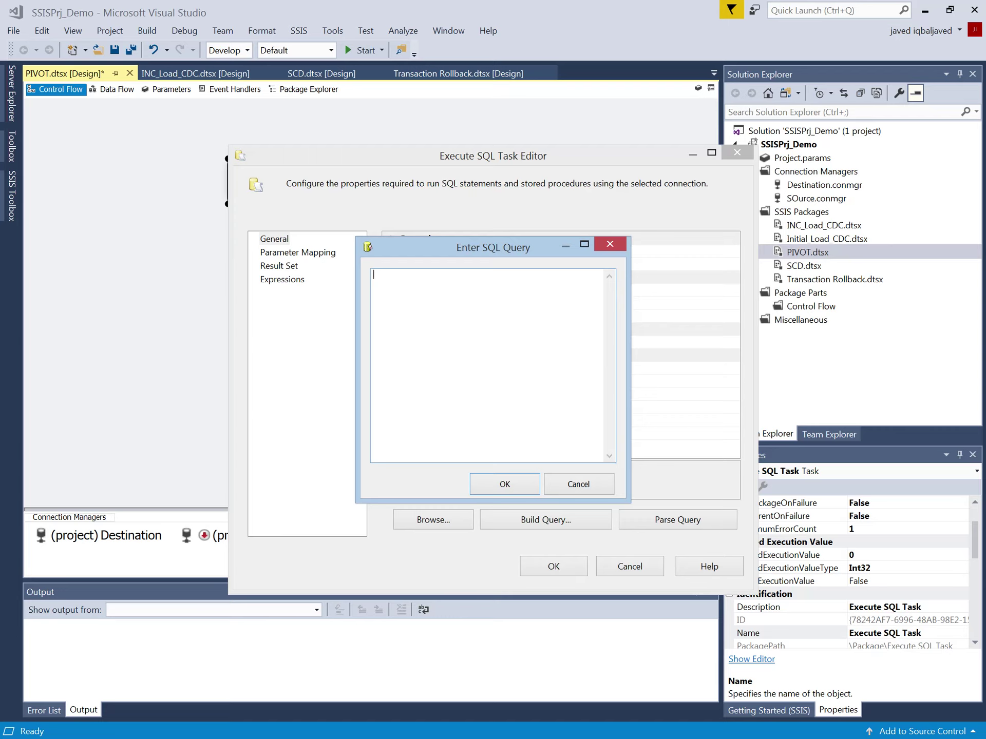
text(USE TradingDBDW)
click(475, 484)
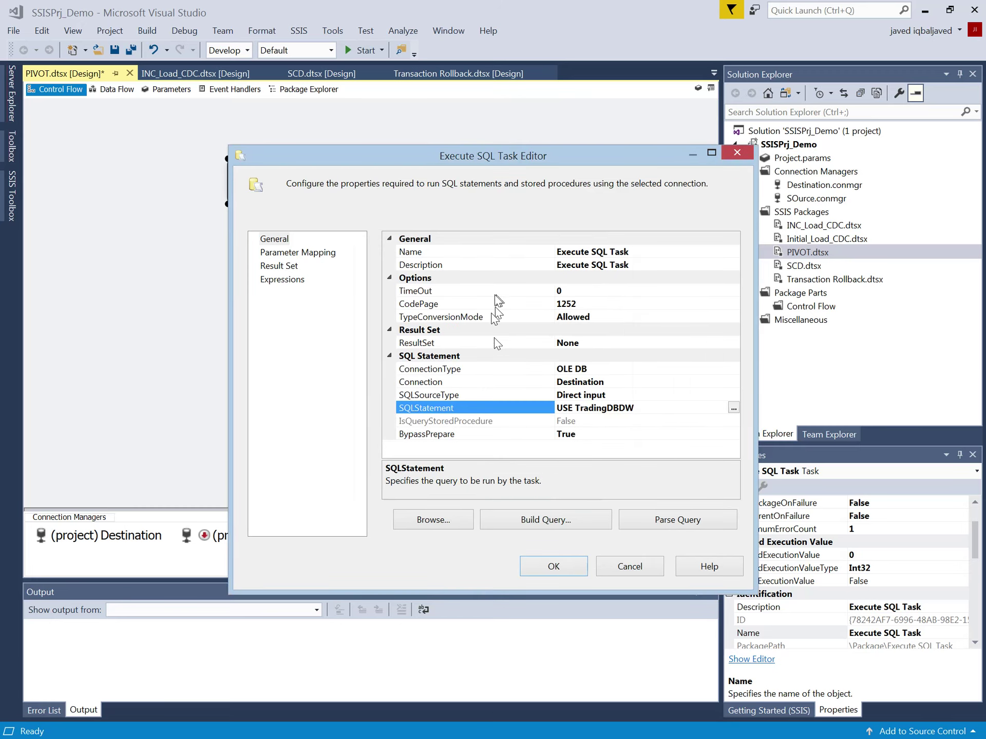
- Set BypassPrepare to False, parse the query and accept the Execute SQL Task settings
double_click(480, 434)
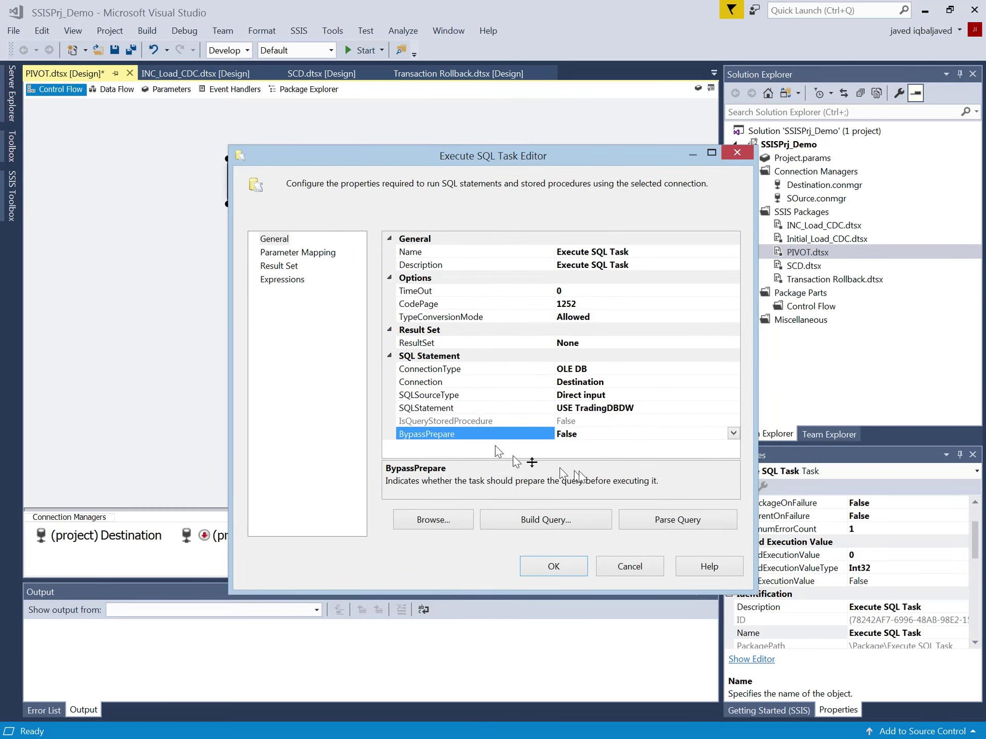
click(648, 520)
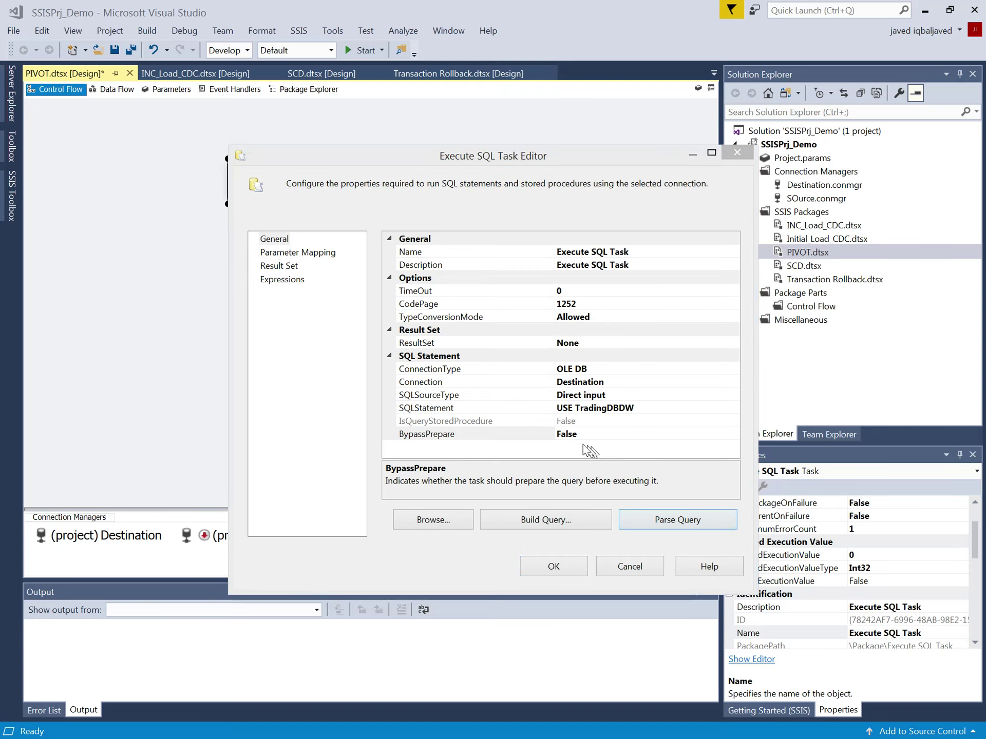
click(666, 395)
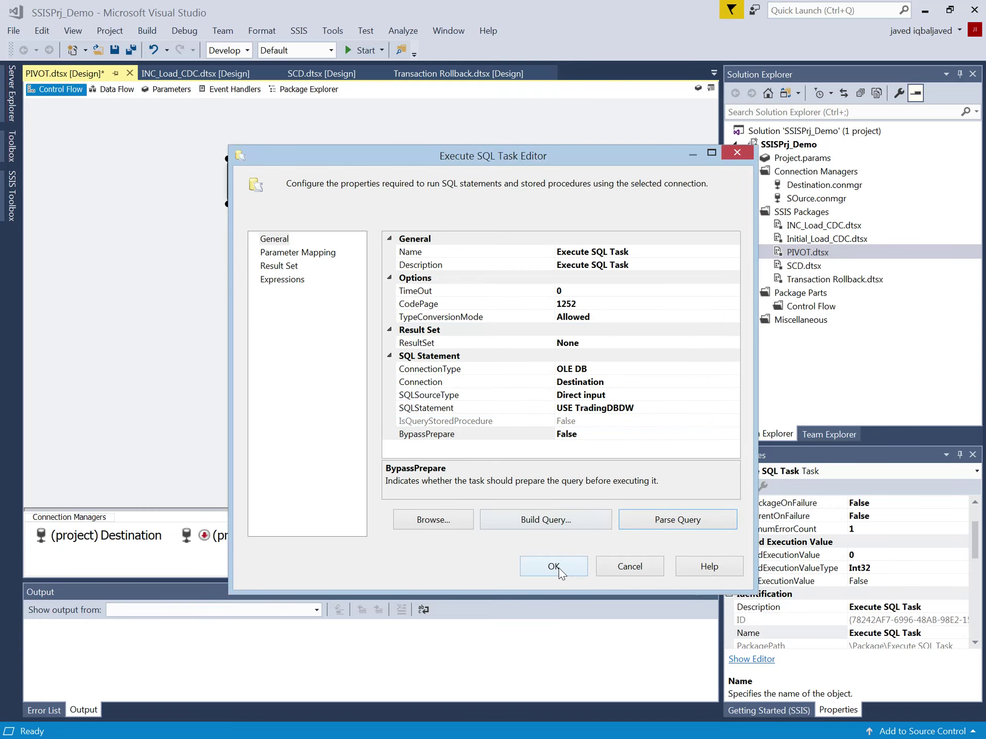
click(555, 567)
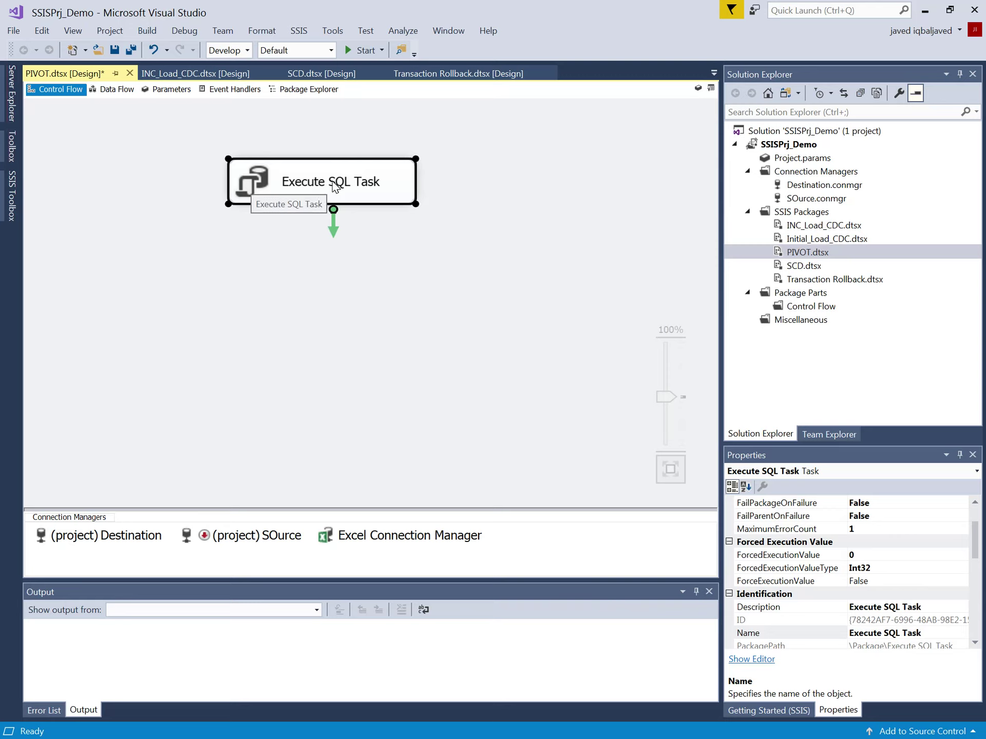
- Rename the Execute SQL Task as "Verify Dest Conn"
click(359, 194)
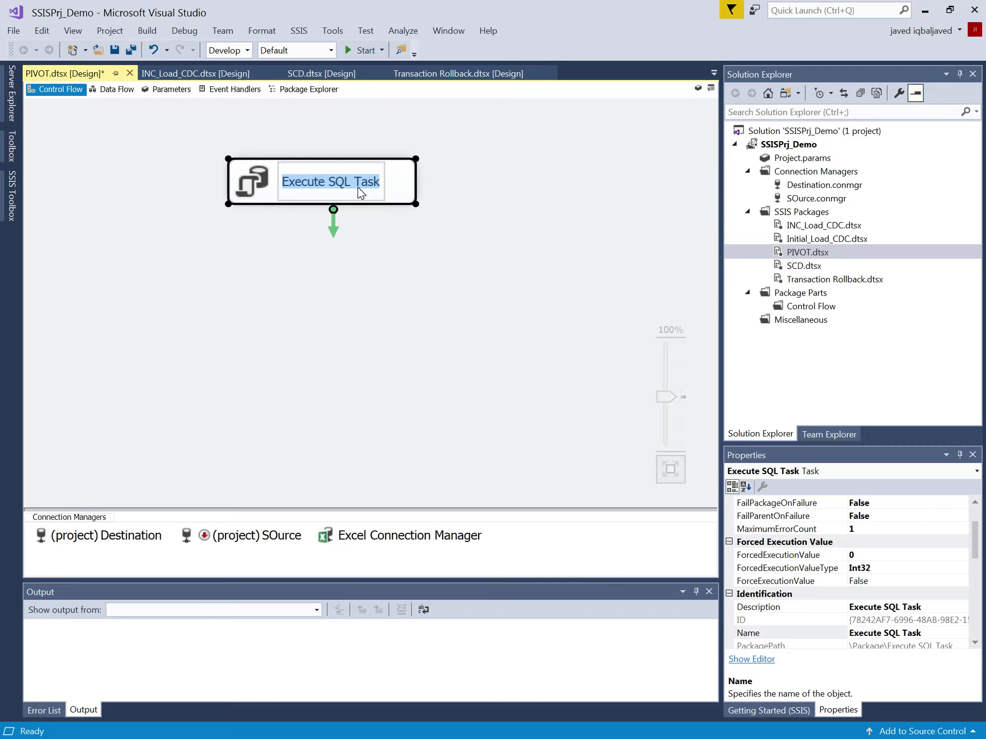
text(DEsti)
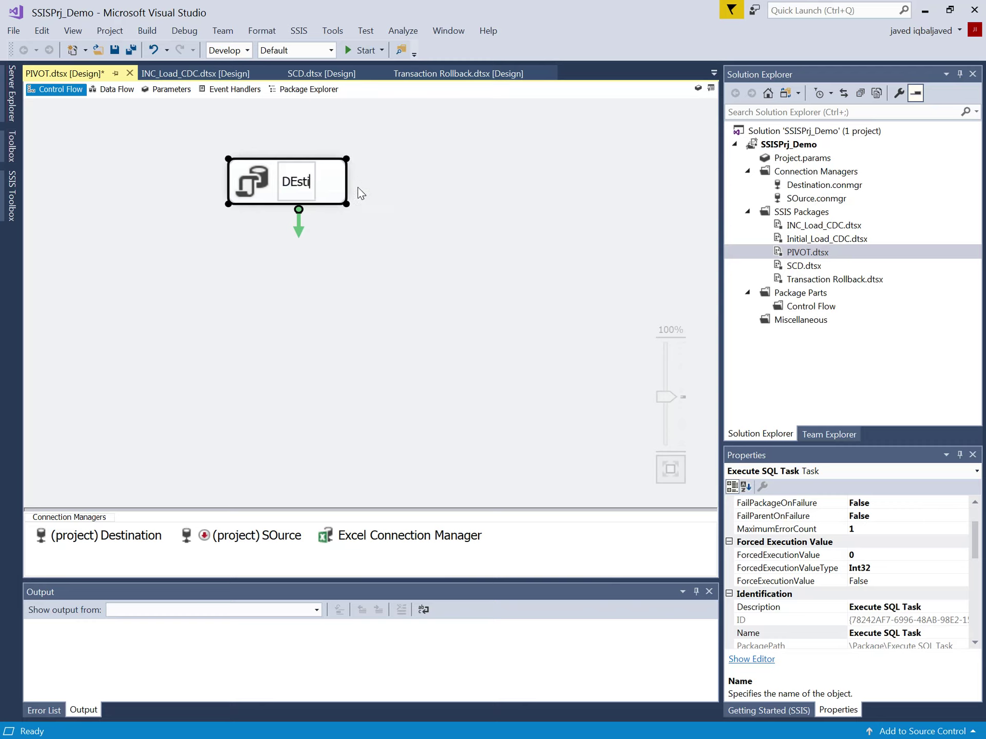
key(BackSpace)
key(BackSpace)
key(BackSpace)
key(BackSpace)
key(BackSpace)
text(Verify Dest Conn)
click(353, 262)
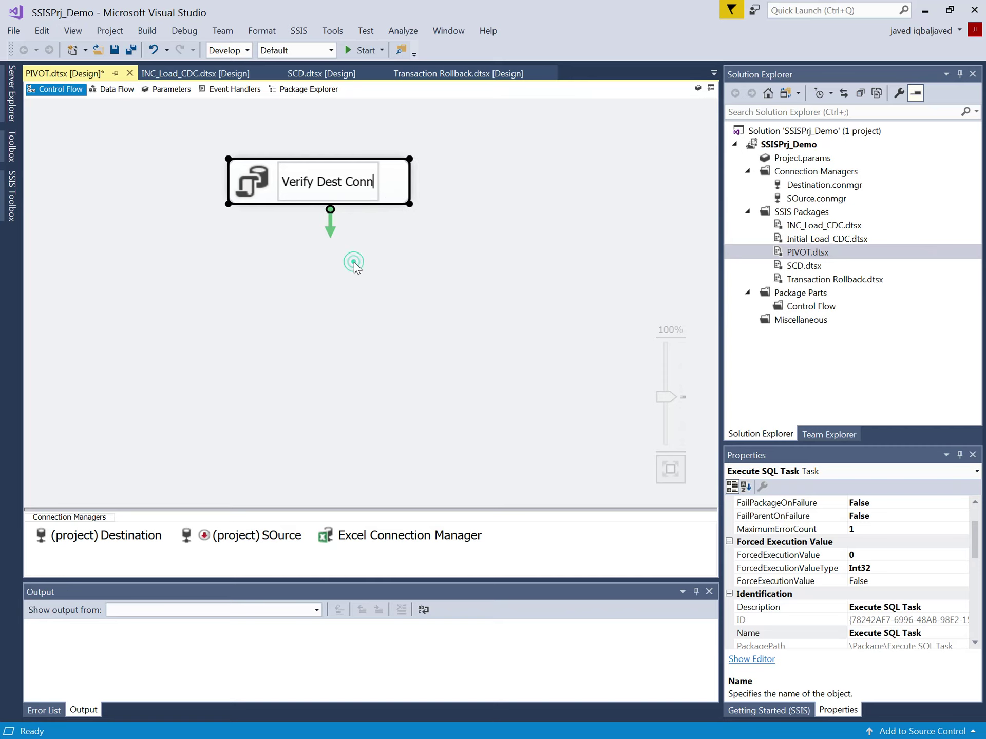
- Add a Data Flow Task below Verify Dest Conn and link the two with a success precedence constraint
click(15, 205)
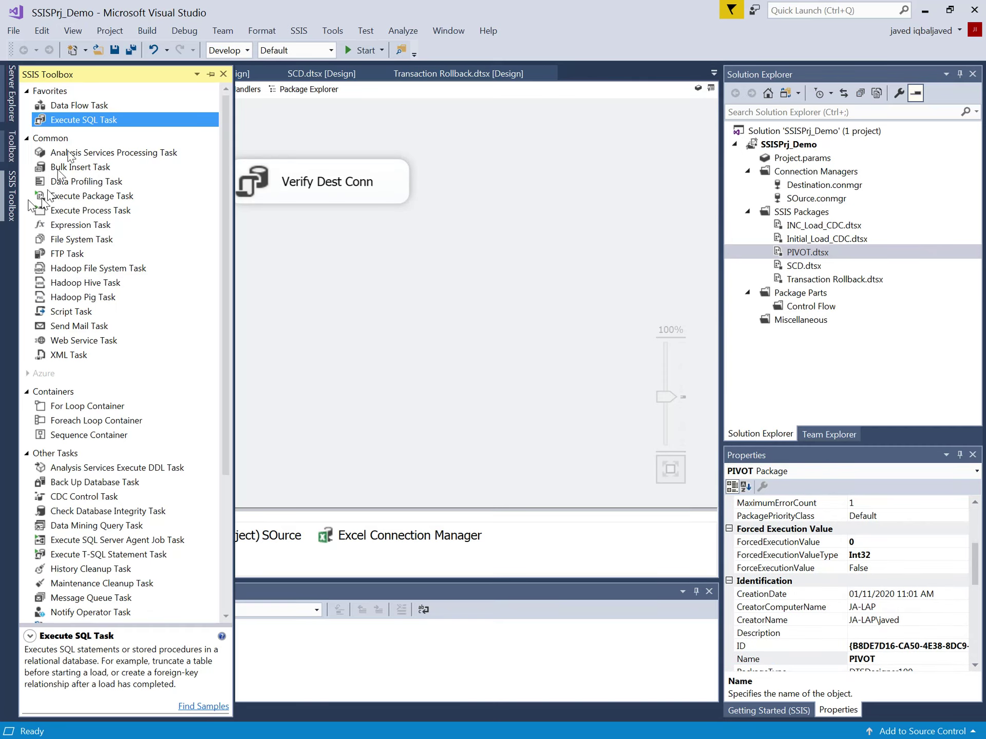
drag(71, 108, 351, 284)
click(310, 201)
click(351, 284)
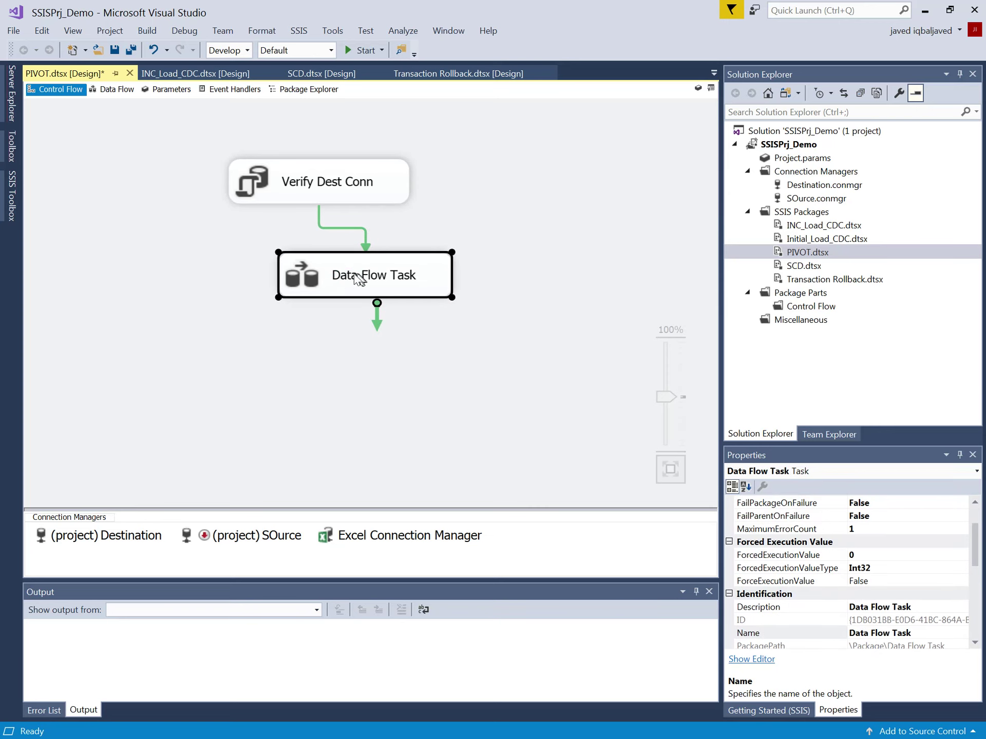
- Rename the Data Flow Task as "PIVOT Transformation"
click(355, 287)
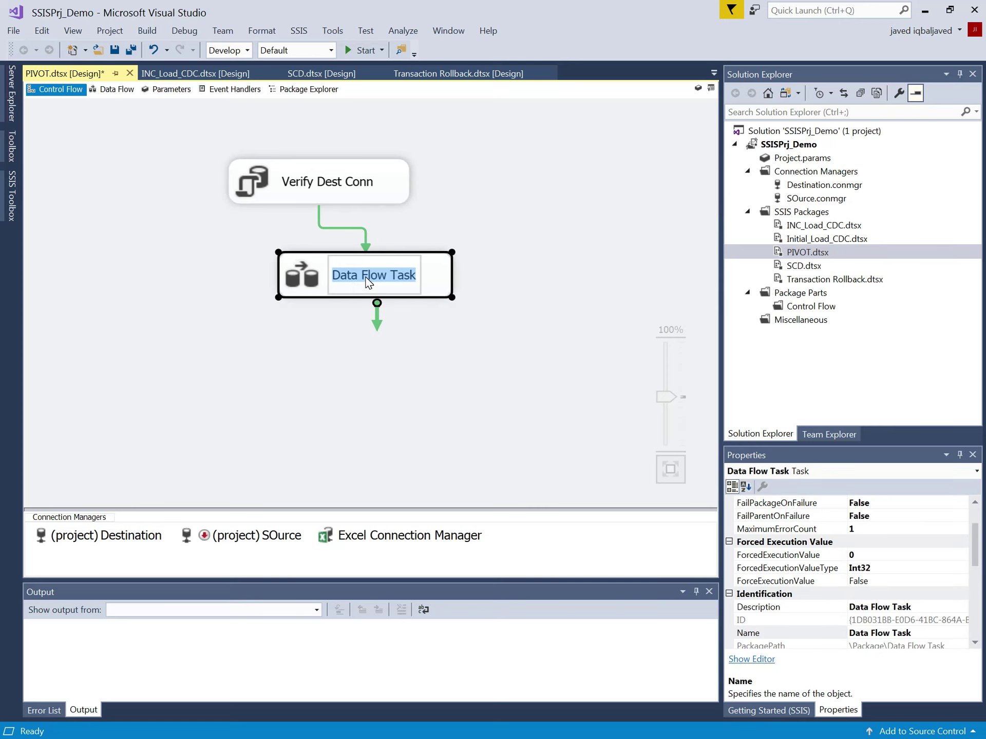
text(PIVO)
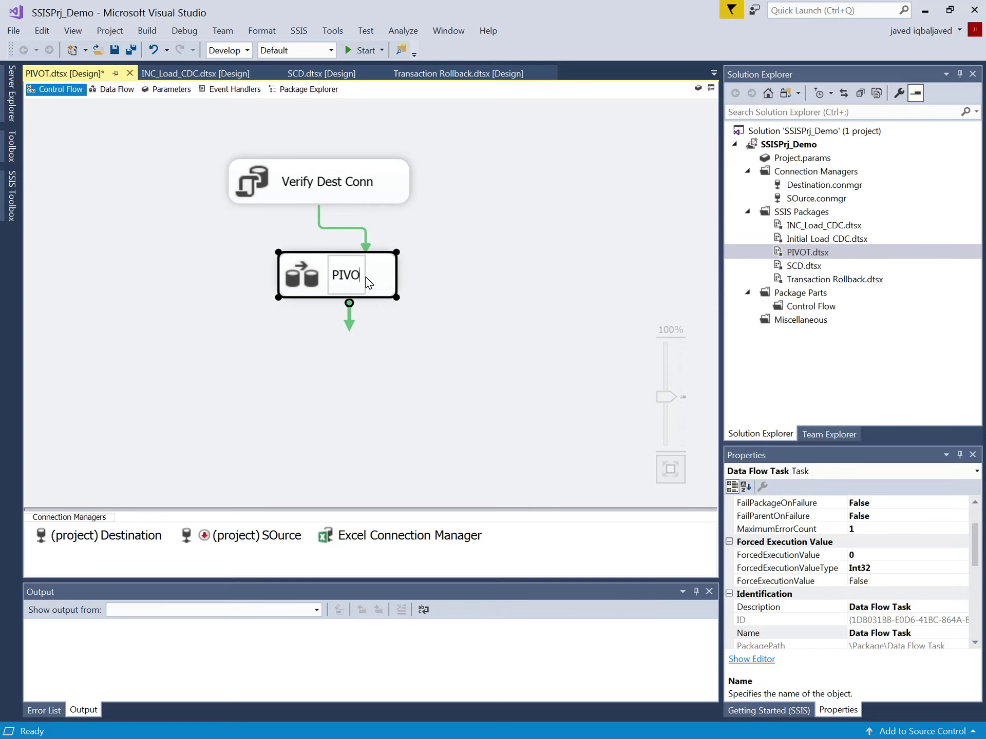
text(T Trans)
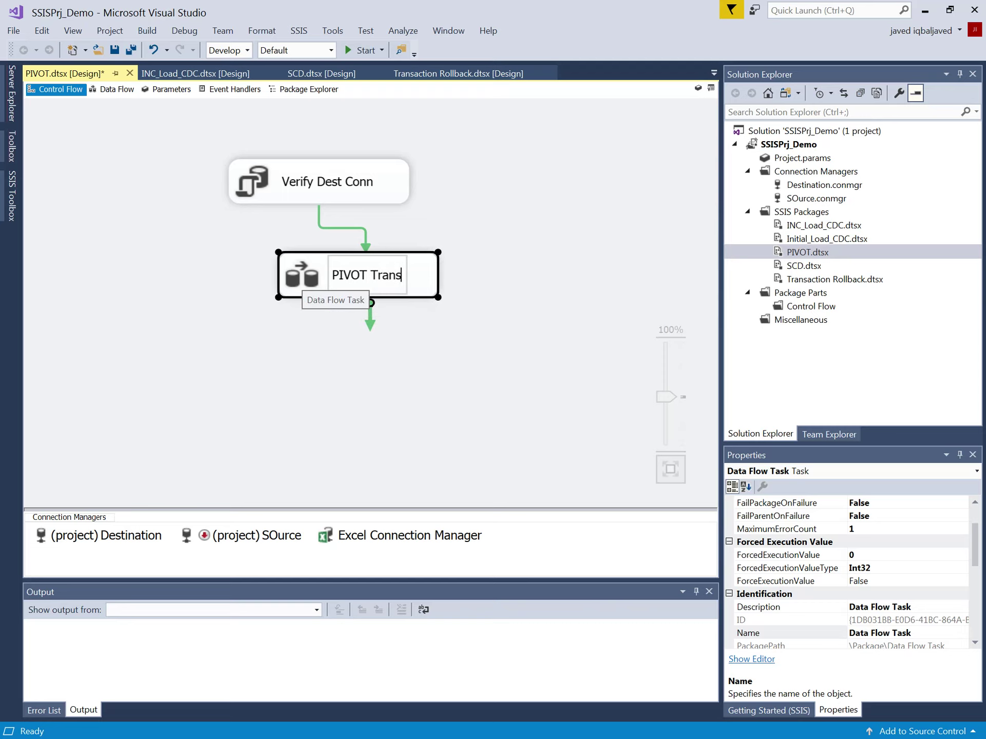
text(formation)
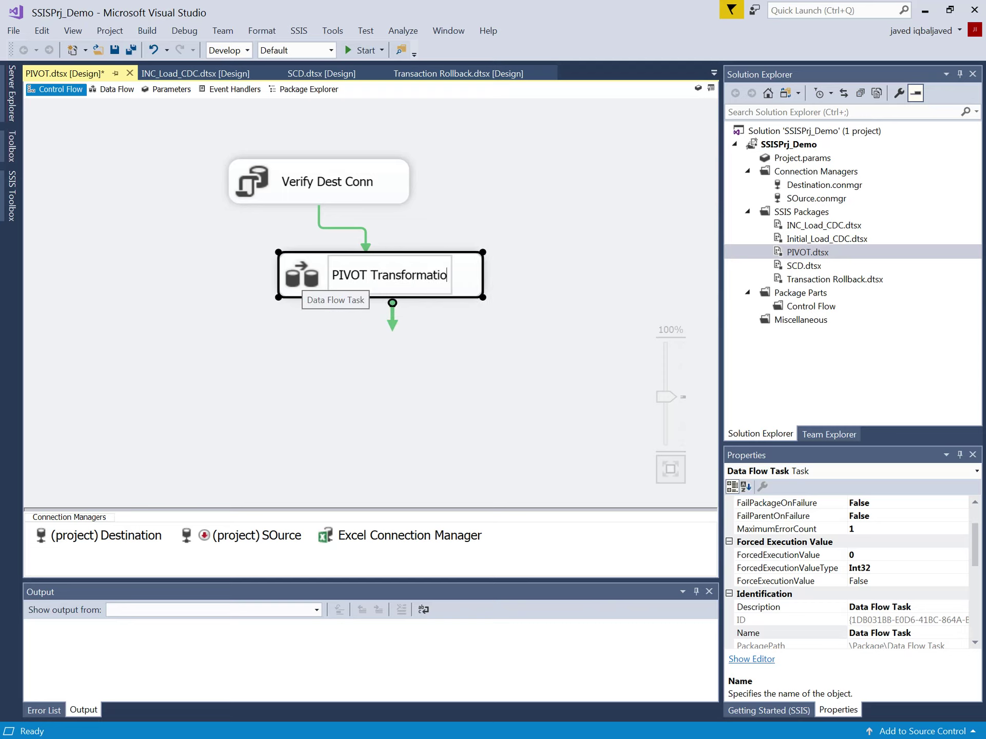
click(352, 302)
- Open the data flow of the PIVOT Transformation task and add a Source Assistant to it
click(354, 287)
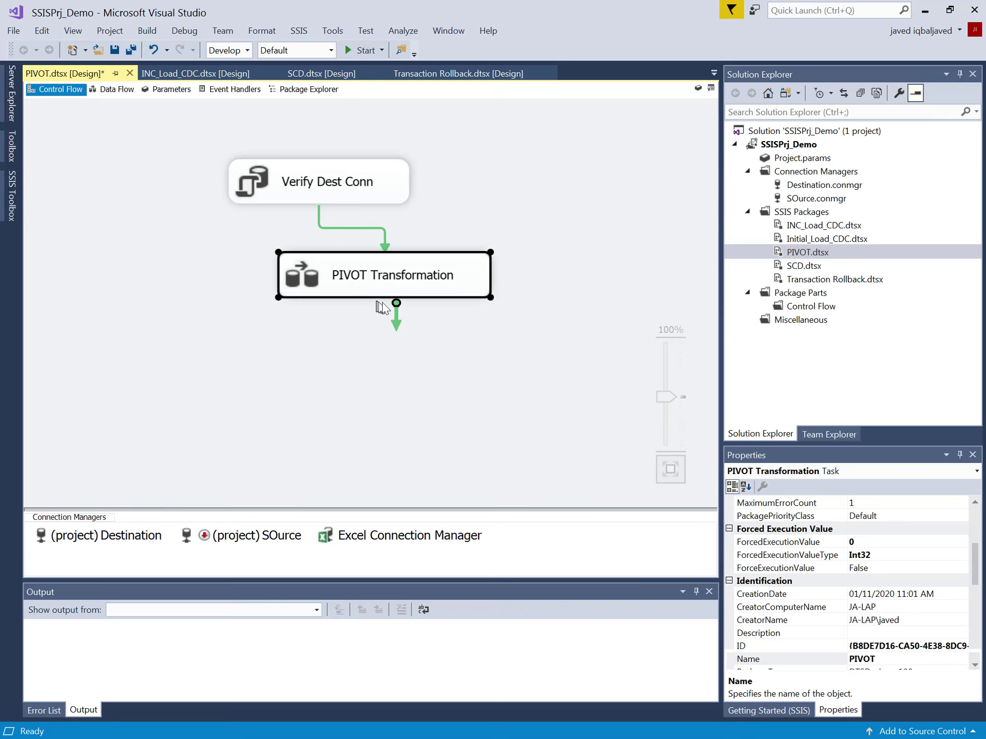
right_click(350, 280)
click(385, 292)
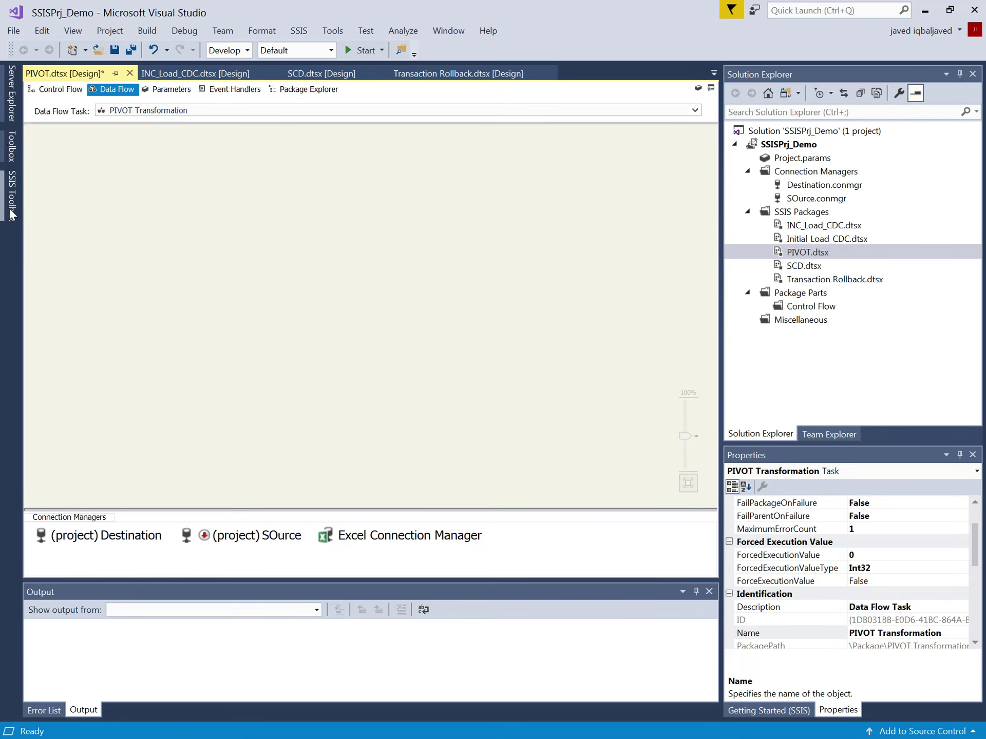
click(11, 205)
drag(72, 119, 317, 173)
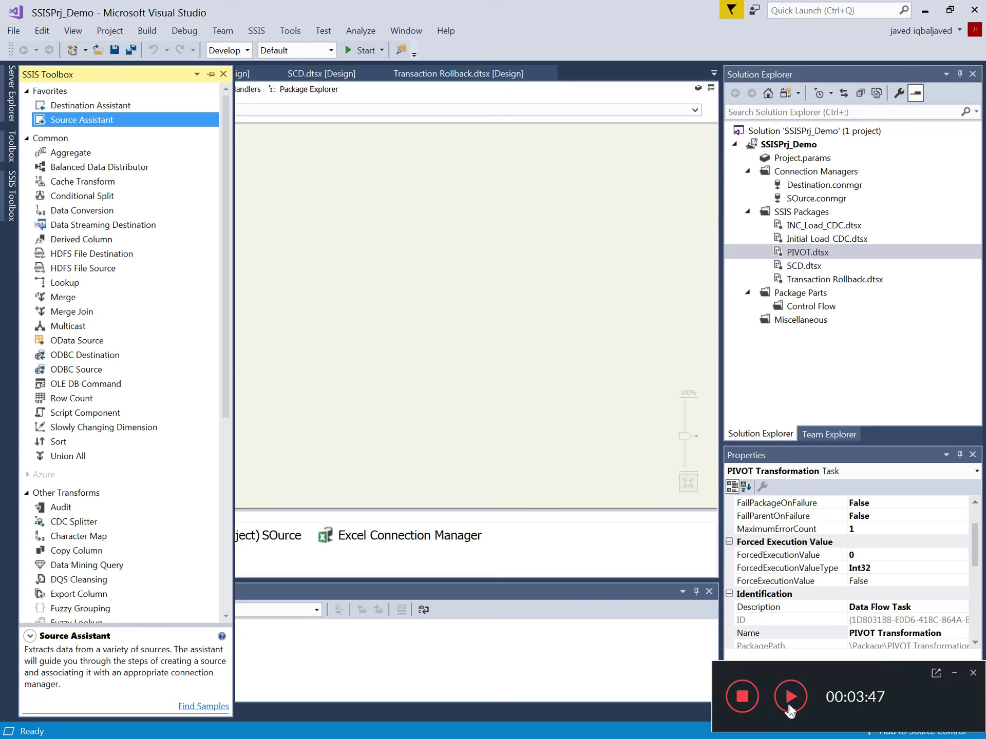
- Add an Excel source through a new Excel connection manager pointing to Prod Data.xls on the Desktop
click(308, 290)
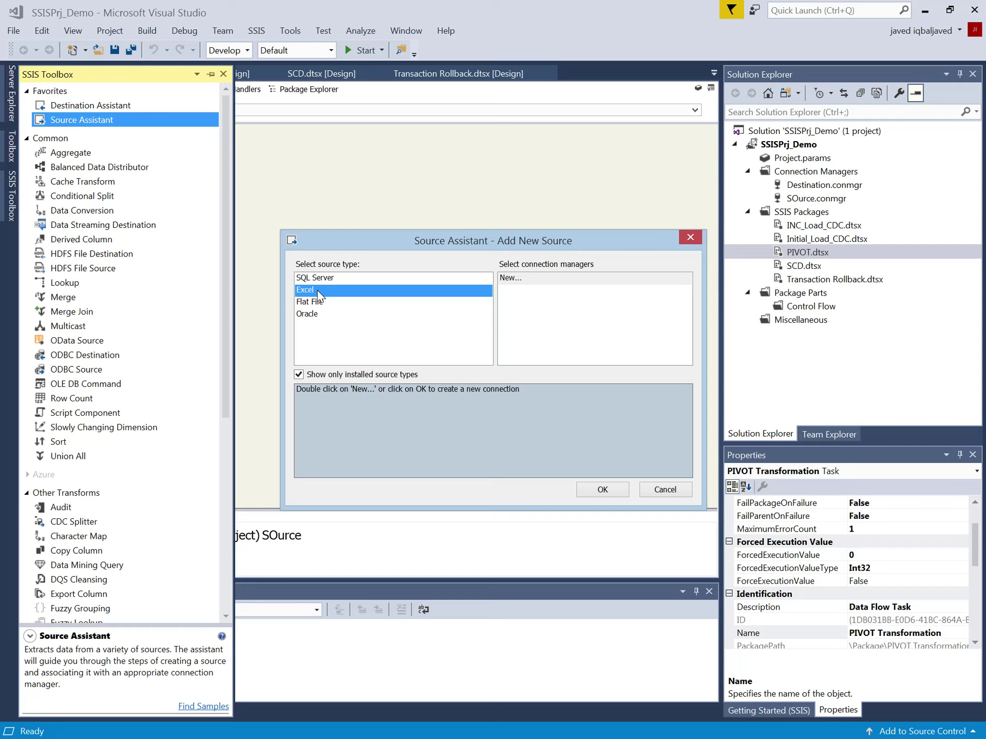
click(523, 284)
click(521, 280)
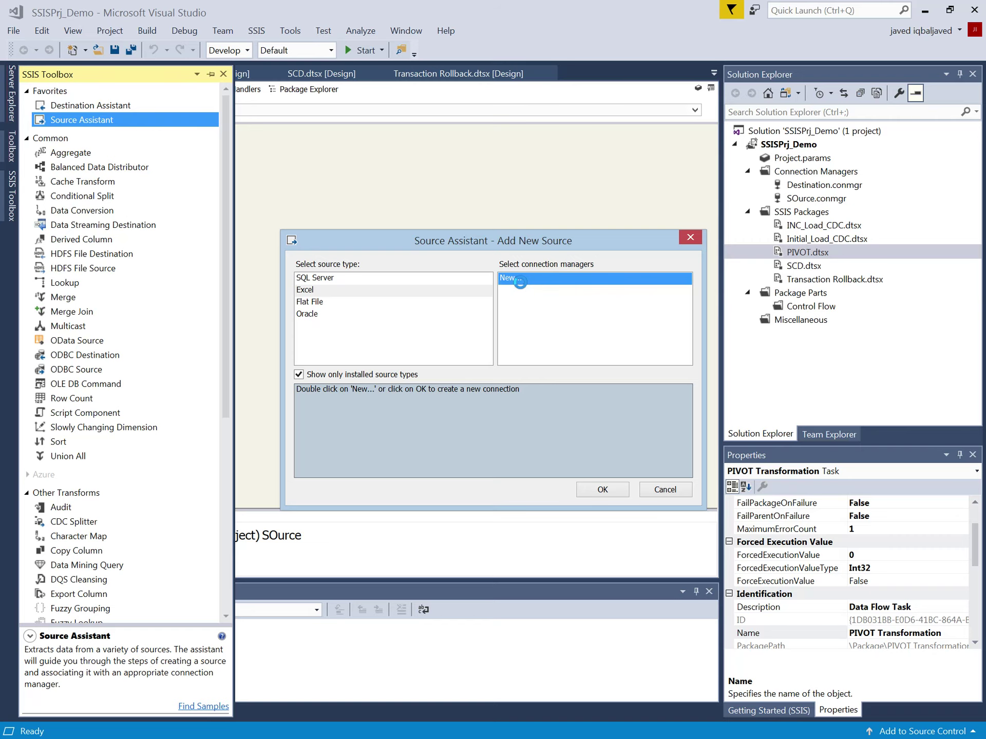
click(687, 323)
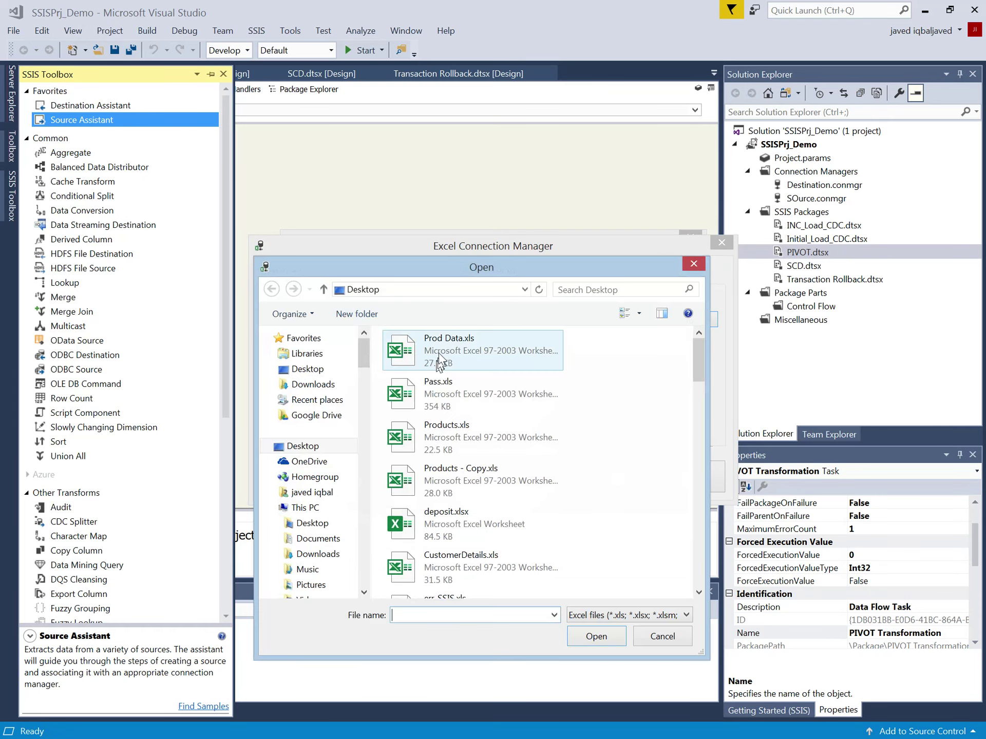
click(443, 355)
double_click(442, 354)
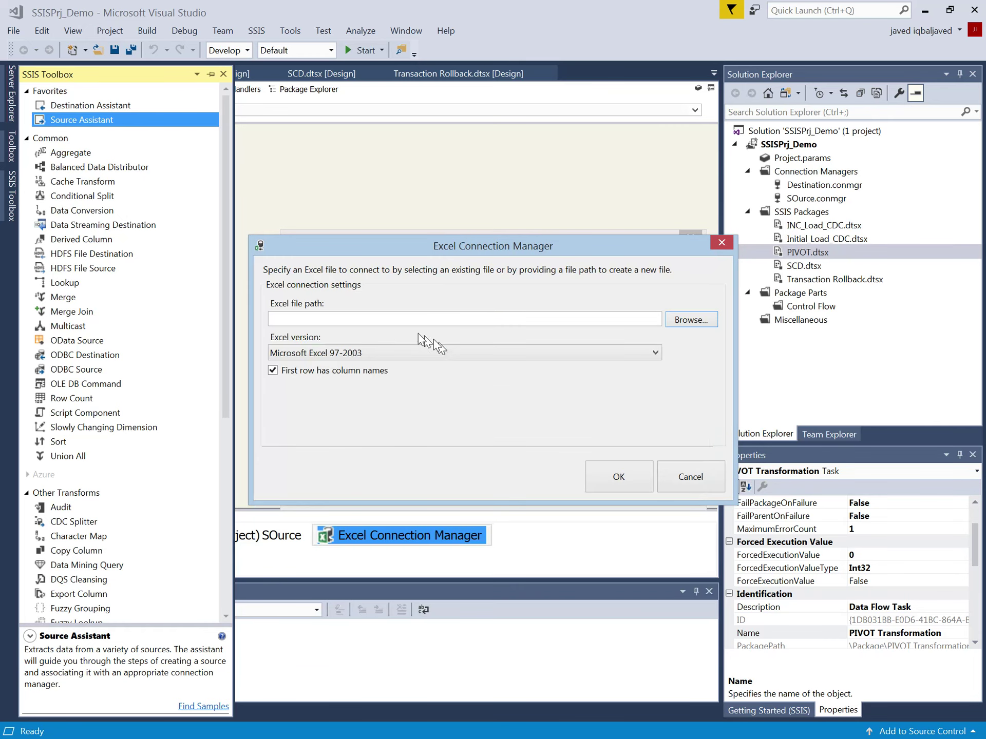
click(603, 482)
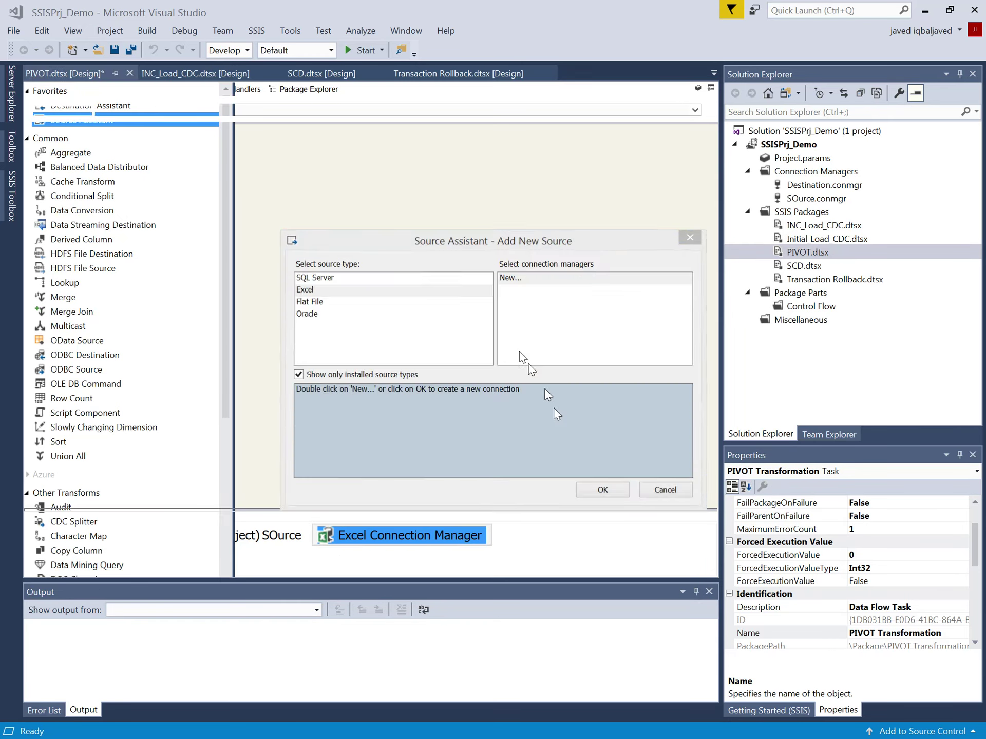
- Set the Excel Source to read the Sales$ sheet, preview its rows and accept the settings
right_click(325, 212)
click(258, 237)
click(304, 203)
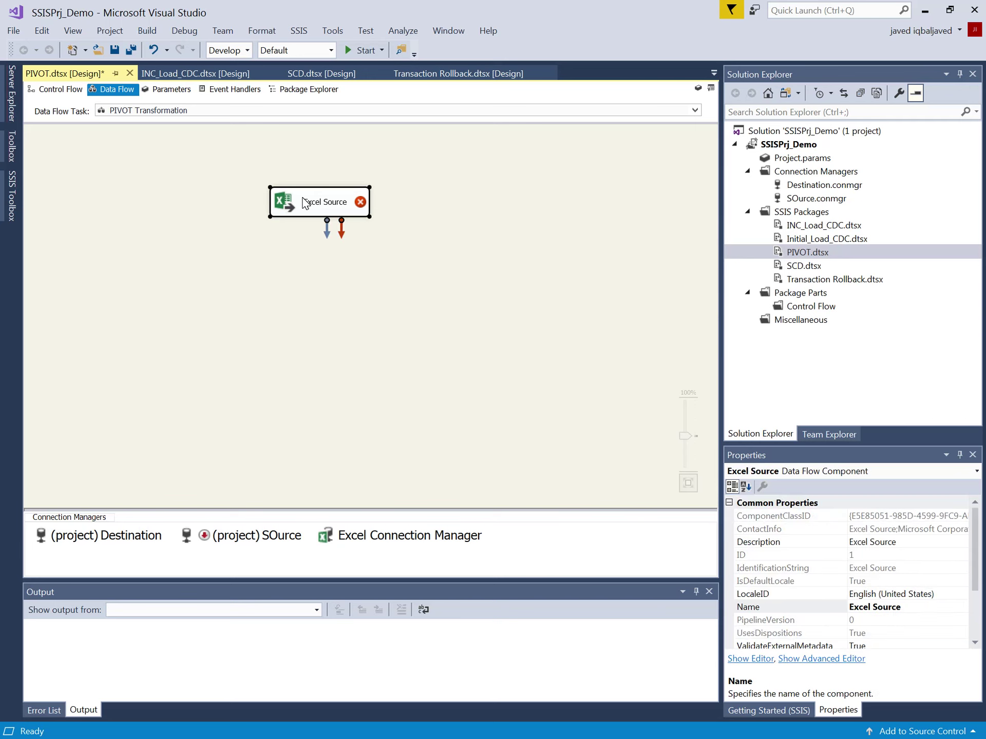
right_click(305, 203)
click(322, 207)
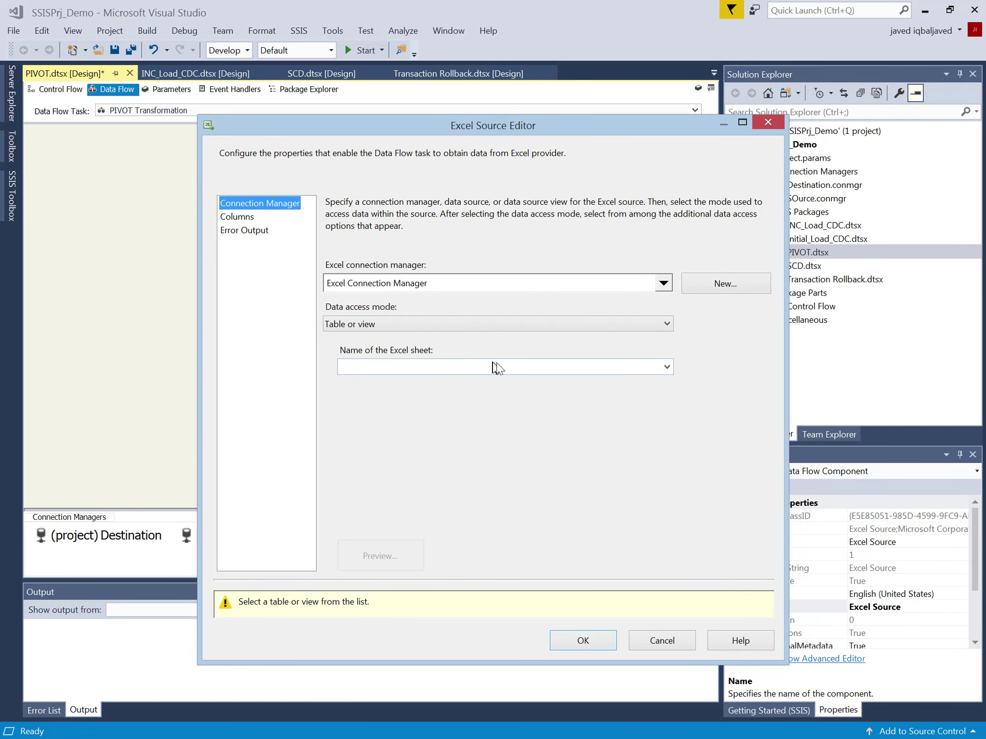
click(667, 367)
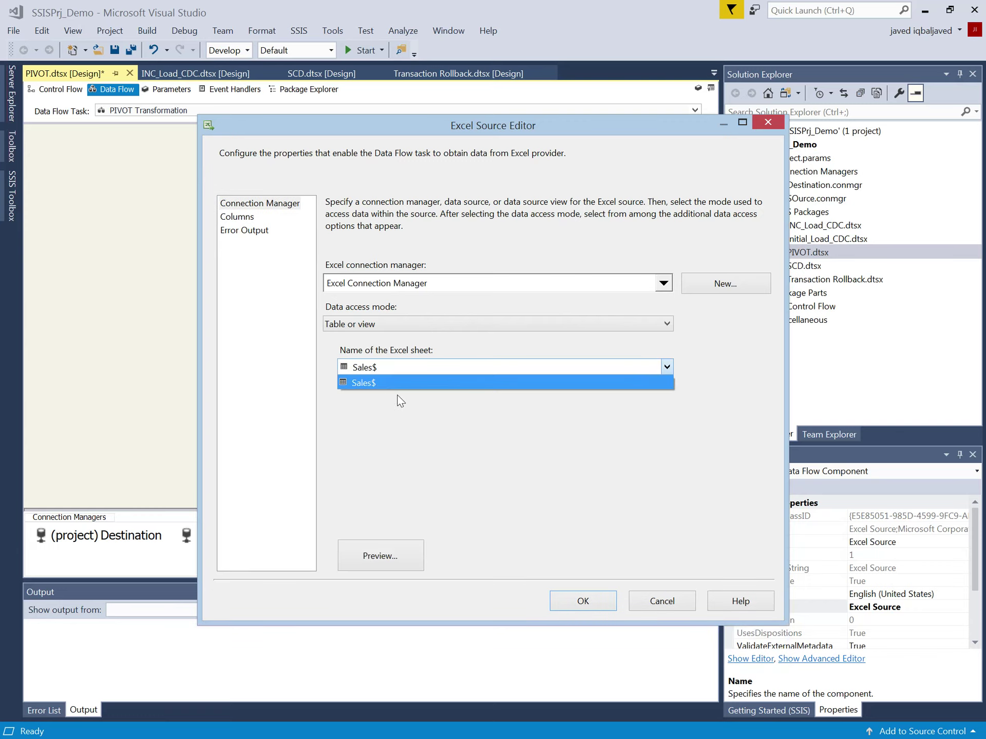
click(367, 384)
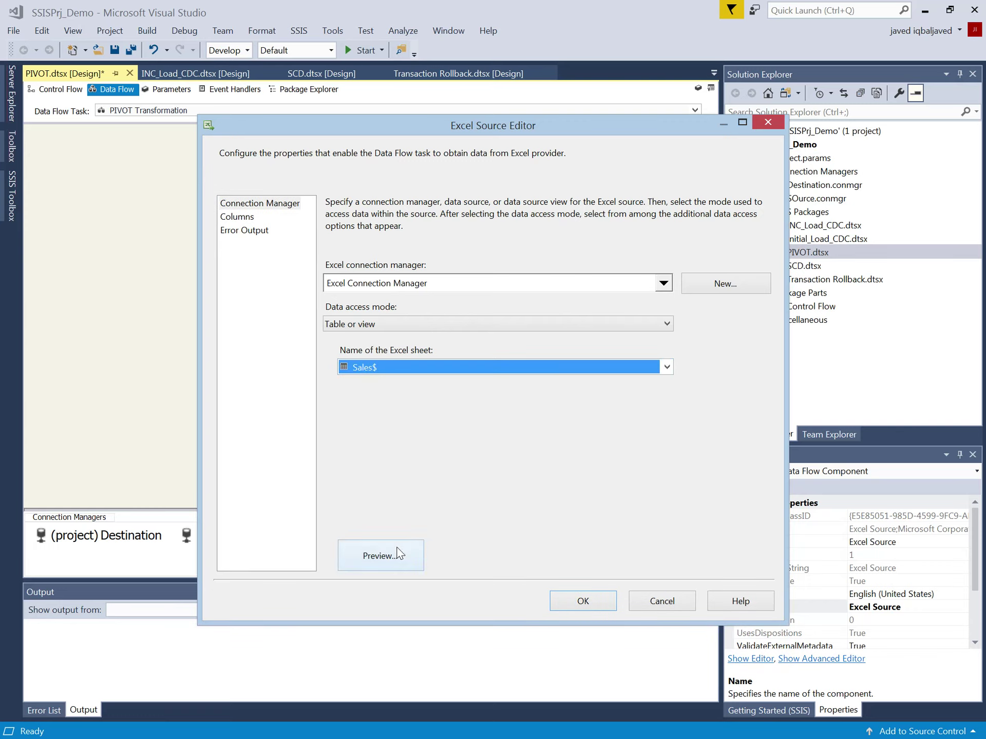
click(399, 554)
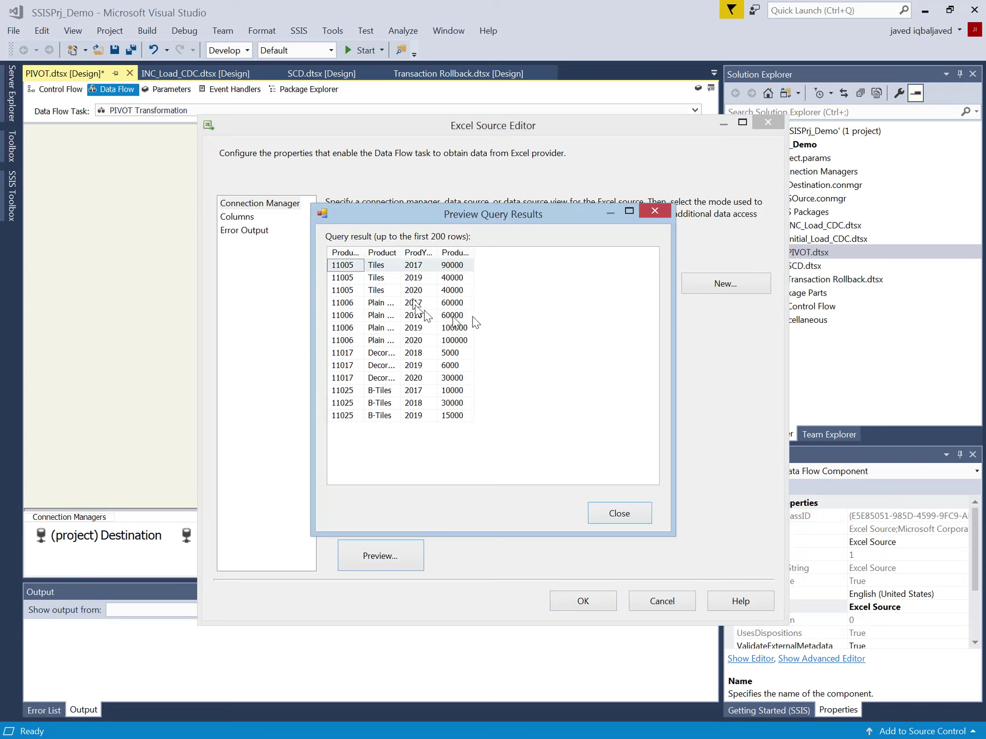
click(619, 514)
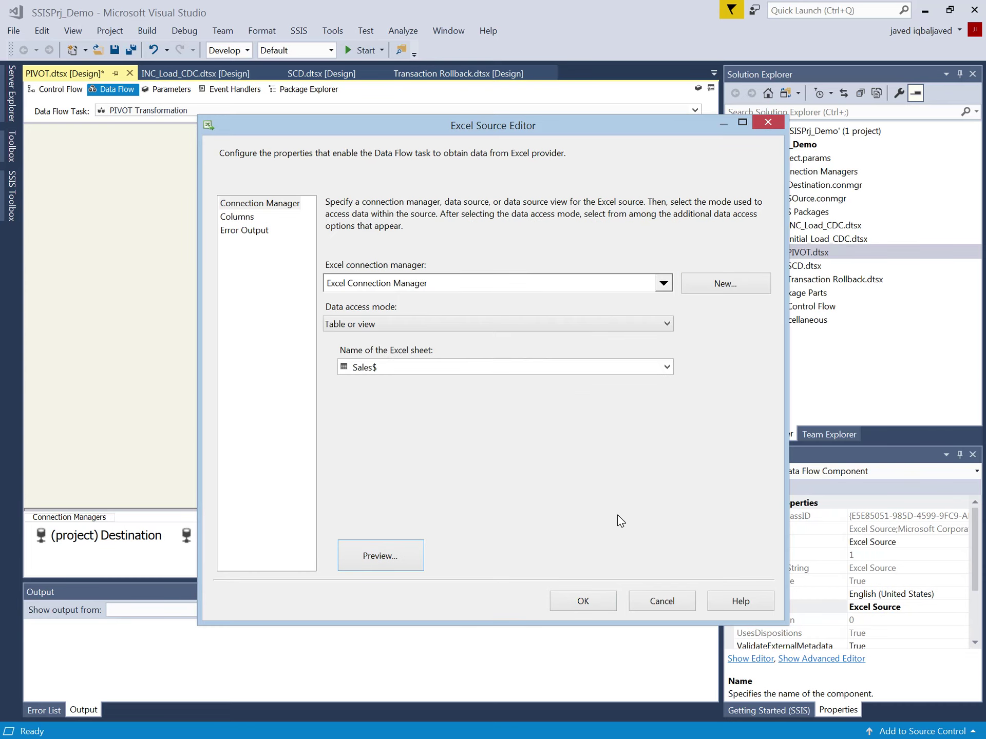
click(580, 602)
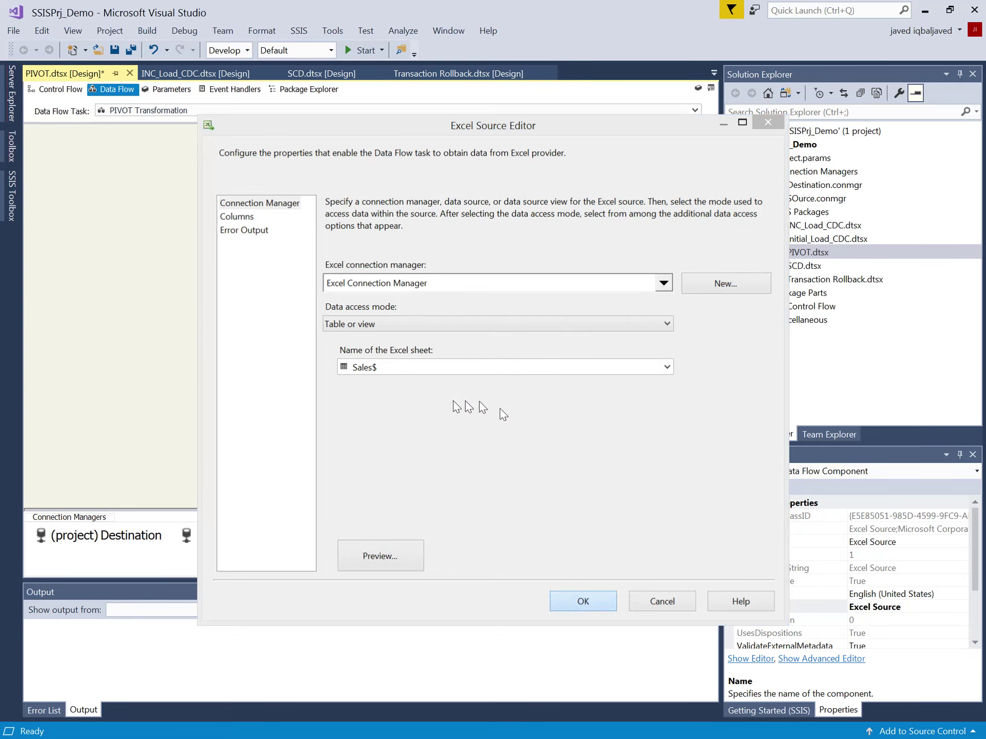
- Add a Pivot transformation below the Excel Source and connect the source's output to it
click(12, 206)
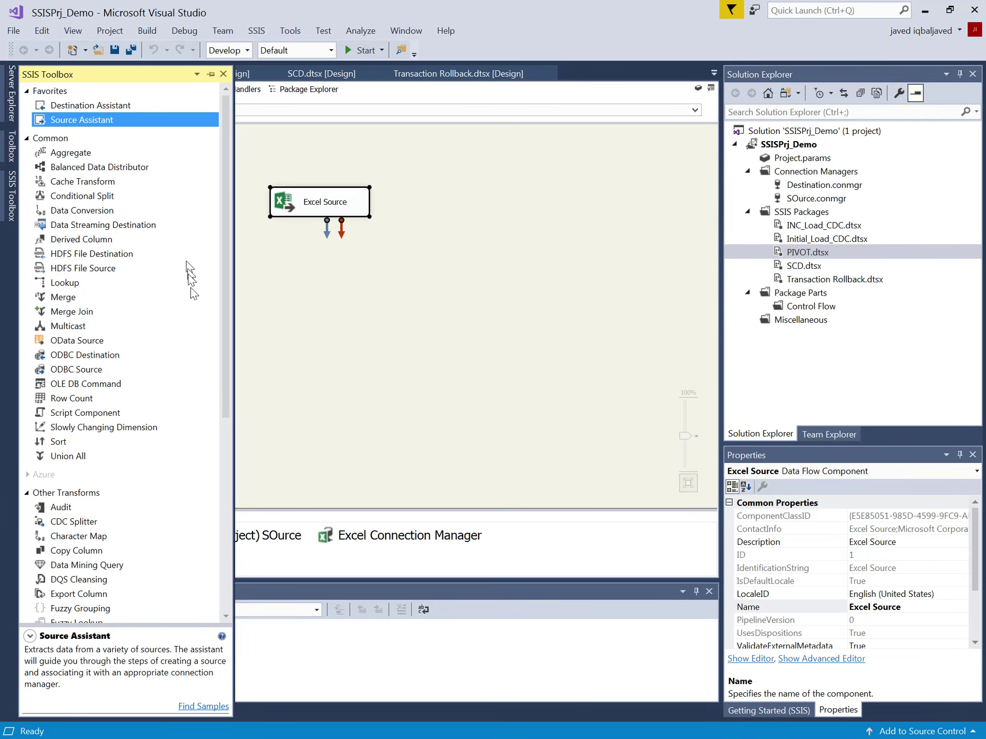
scroll(205, 409, down, 7)
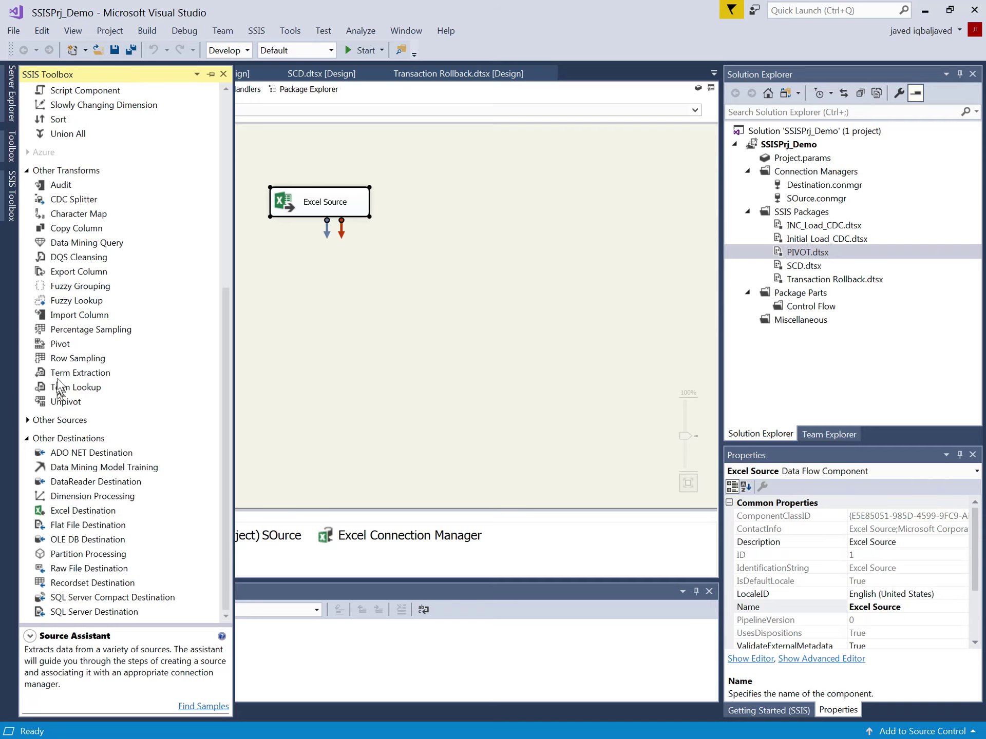
drag(57, 344, 316, 316)
drag(313, 215, 319, 282)
click(313, 205)
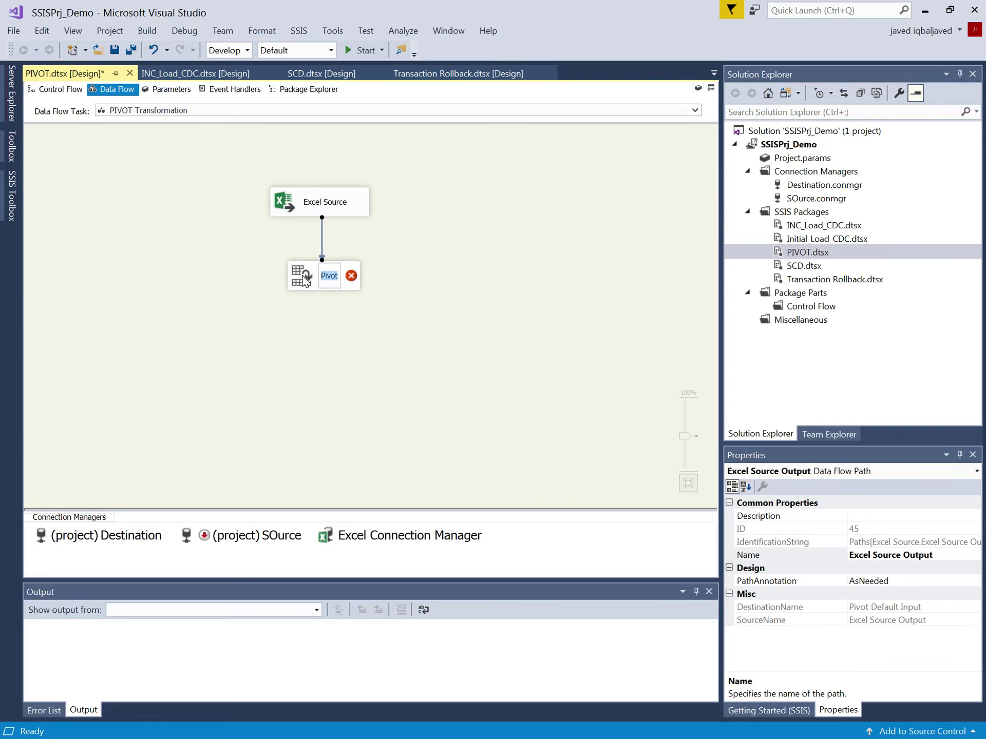
- Open the Pivot transformation's standard editor
click(304, 280)
right_click(304, 281)
key(Escape)
right_click(300, 280)
right_click(293, 279)
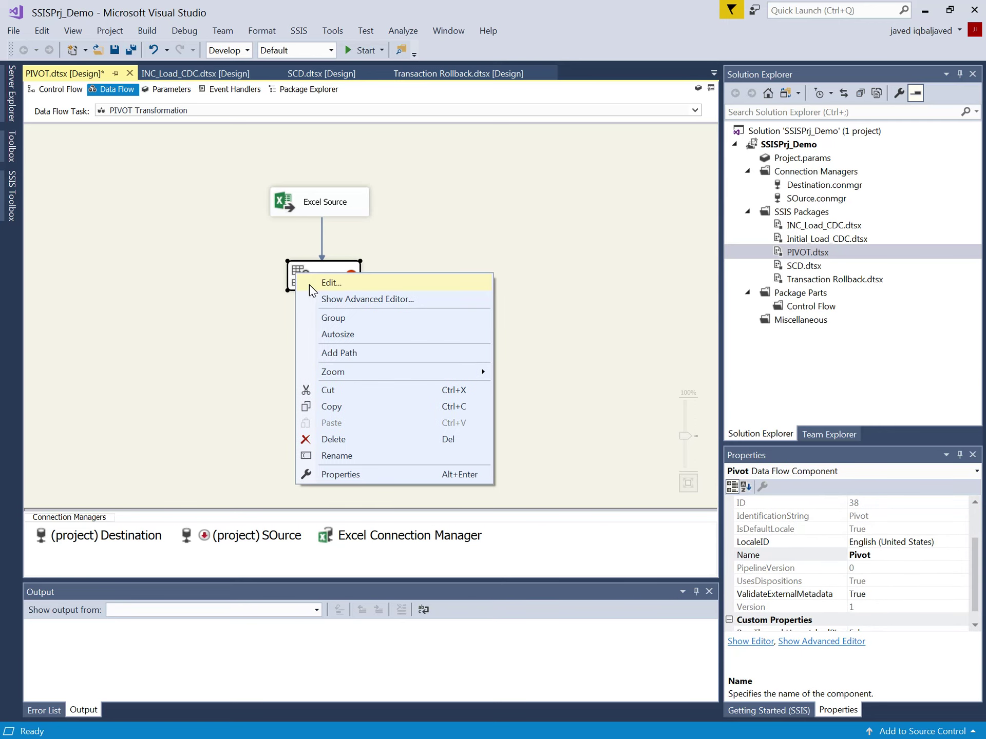
click(322, 283)
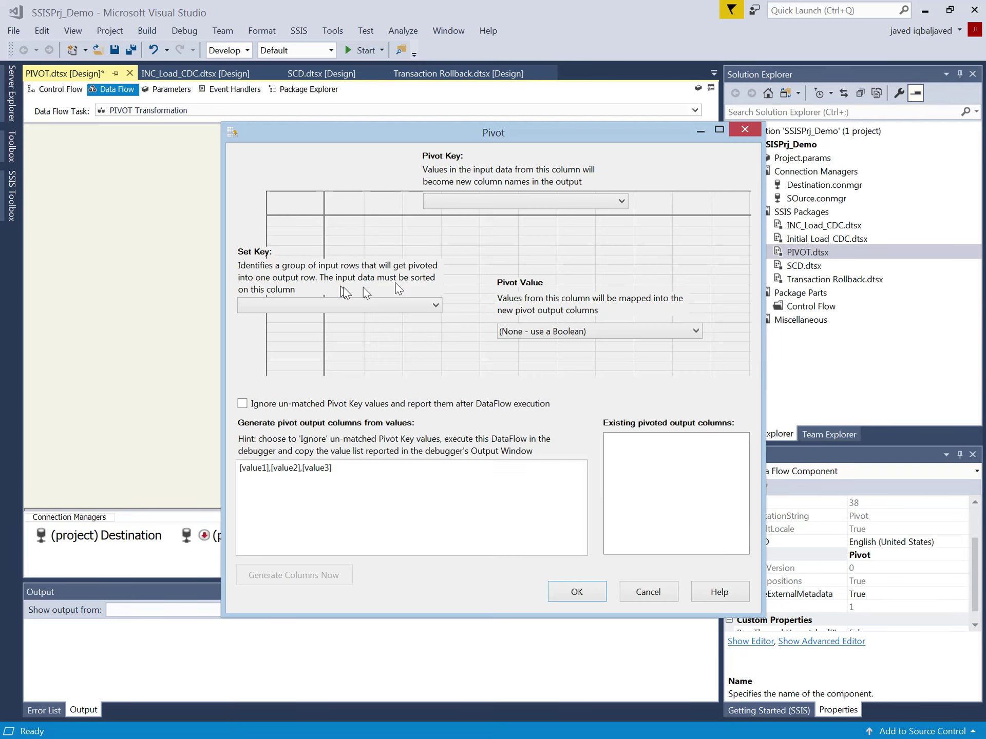
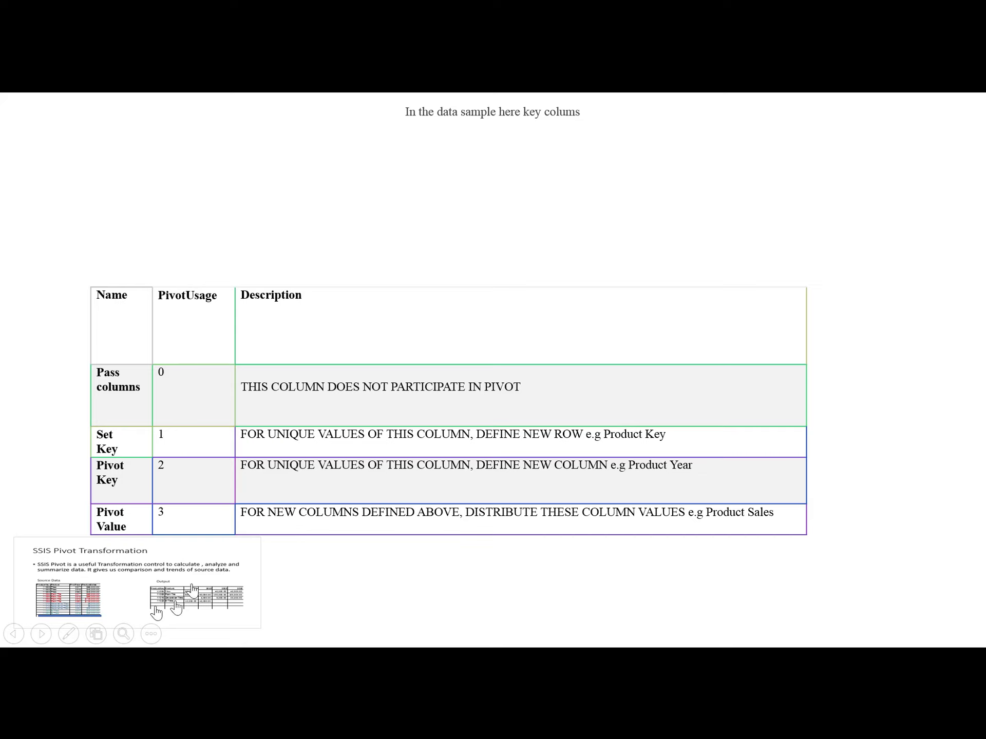
click(218, 564)
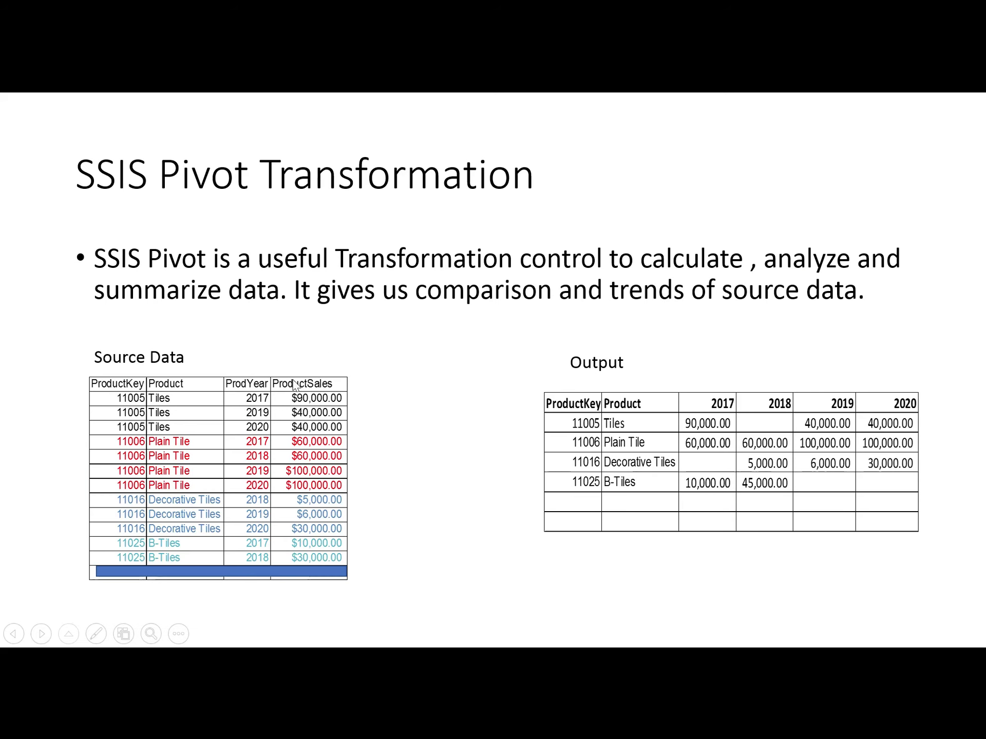
click(282, 520)
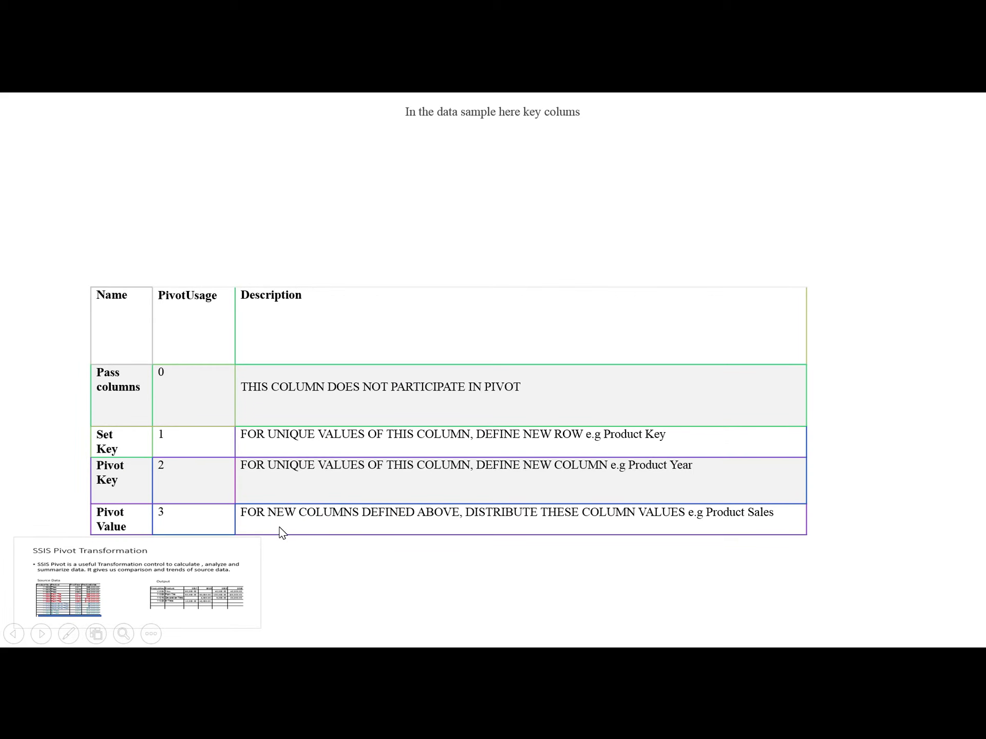
click(432, 497)
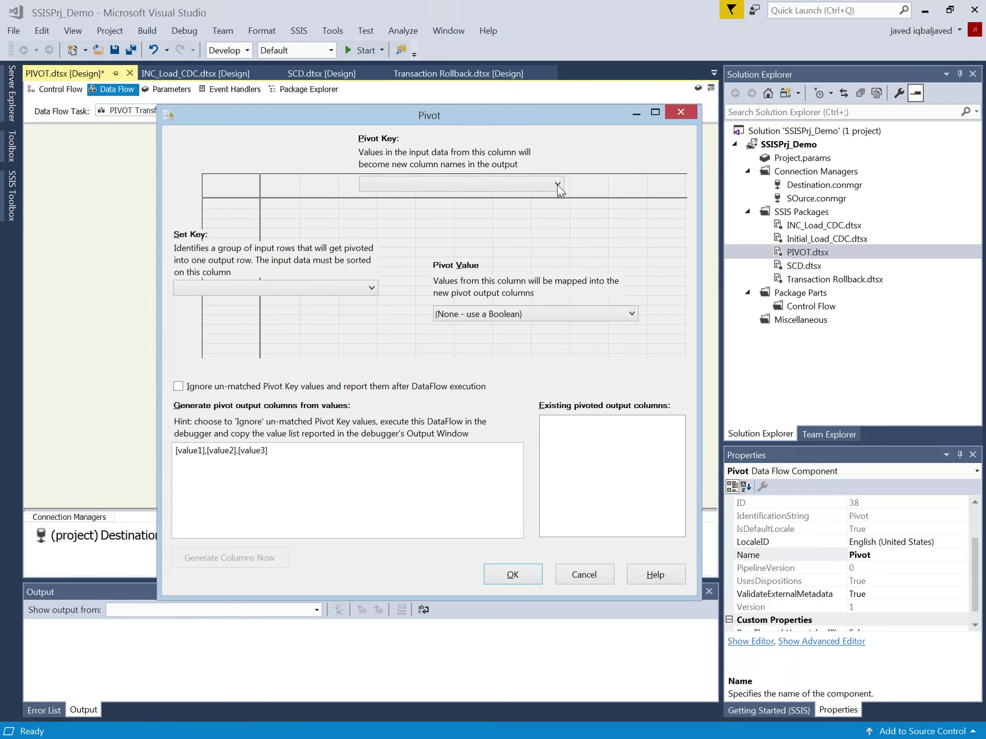
- Set the Pivot Key to ProdYear, the Set Key to ProductKey and the Pivot Value to ProductSales, and accept the settings
click(557, 183)
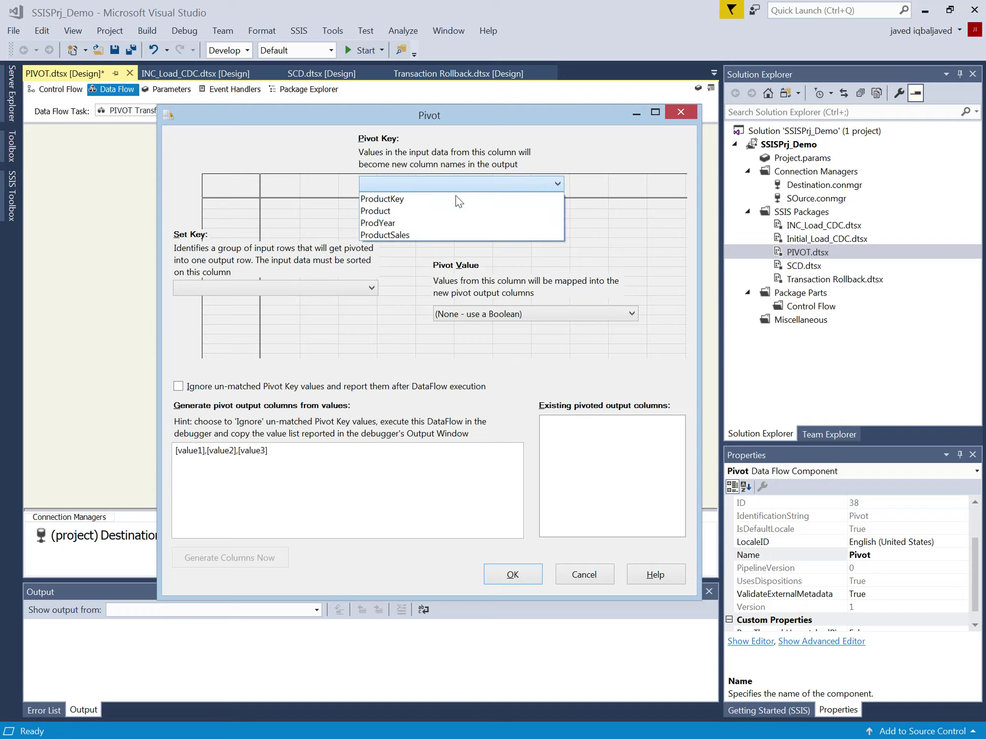
click(398, 223)
click(316, 286)
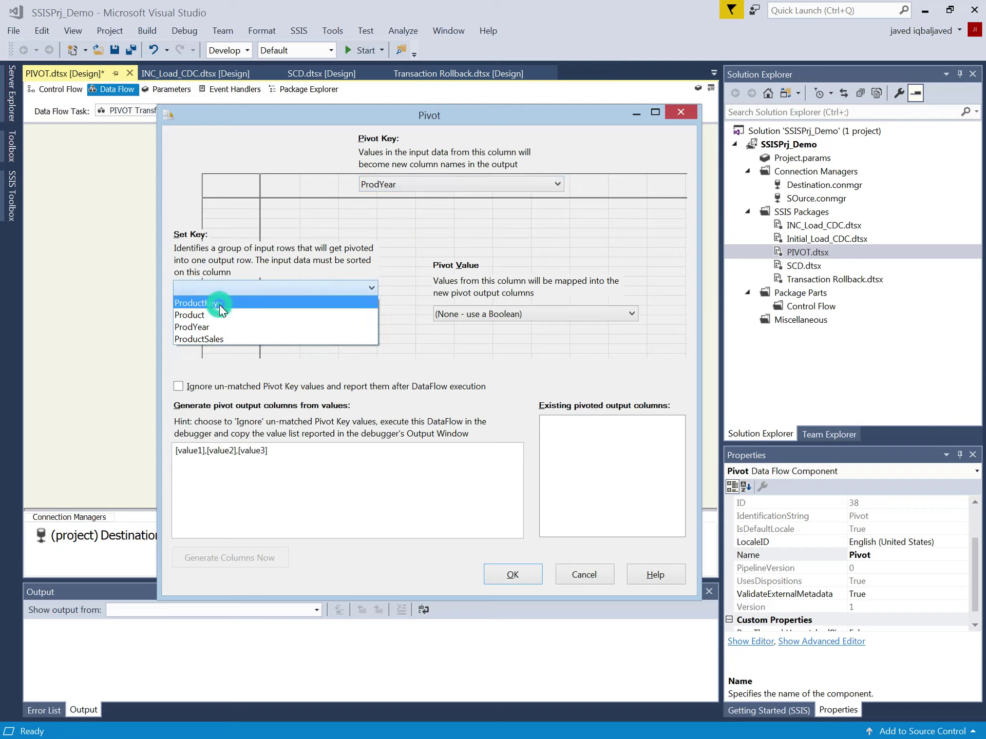
click(220, 304)
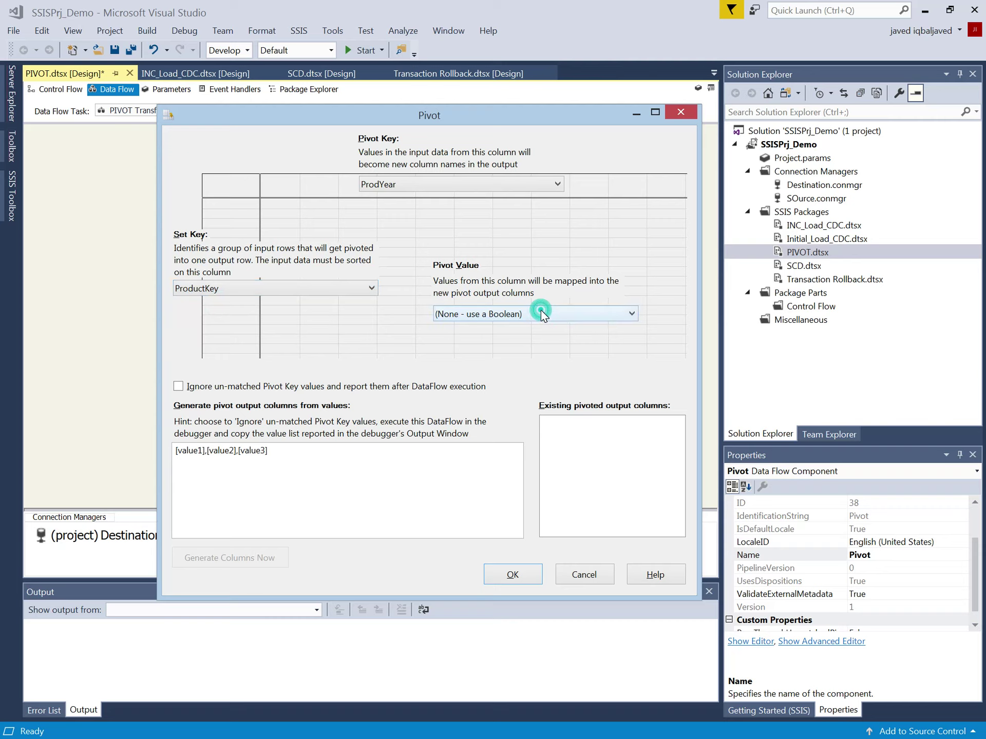
click(542, 312)
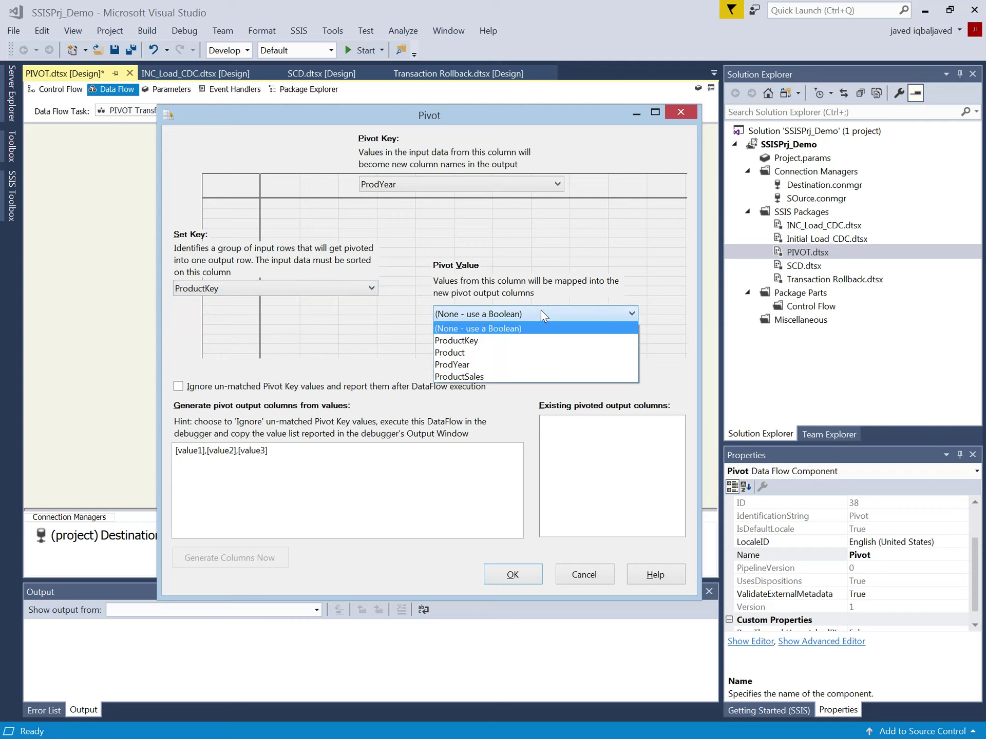
click(485, 376)
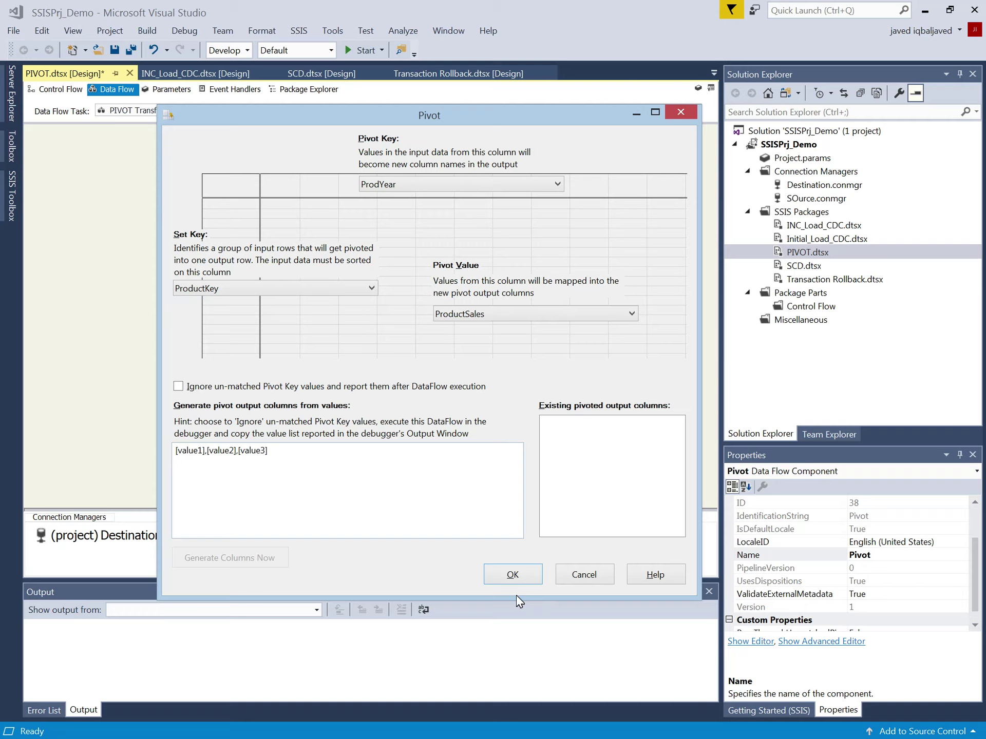
click(512, 575)
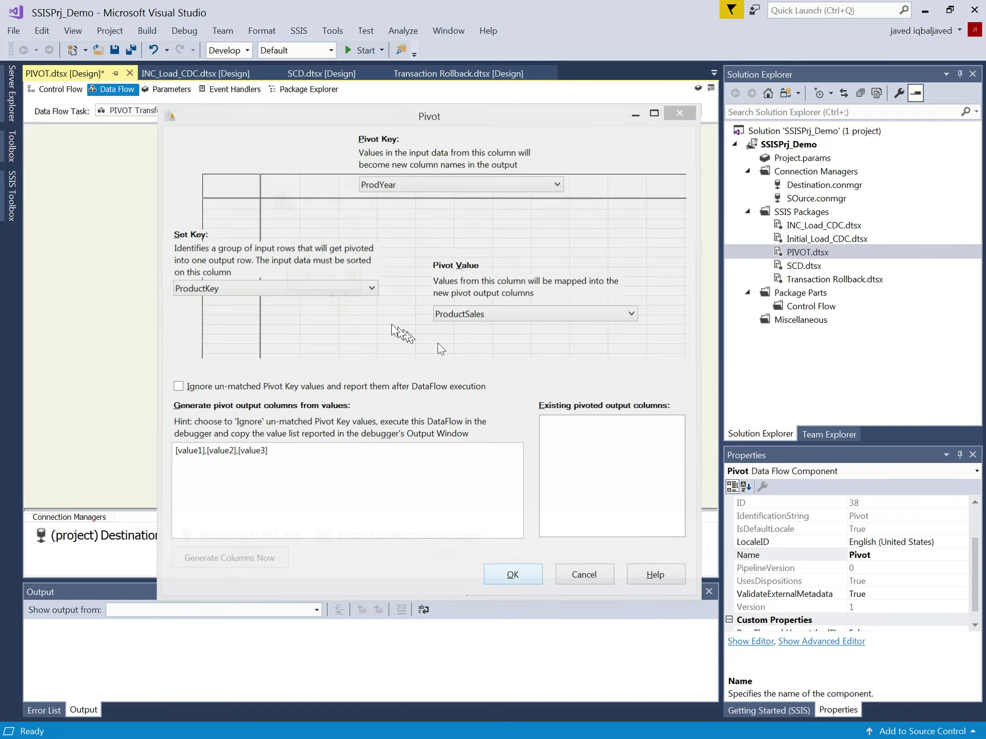
- Open the Pivot's advanced editor at its input and output properties and expand the default input's columns
right_click(337, 280)
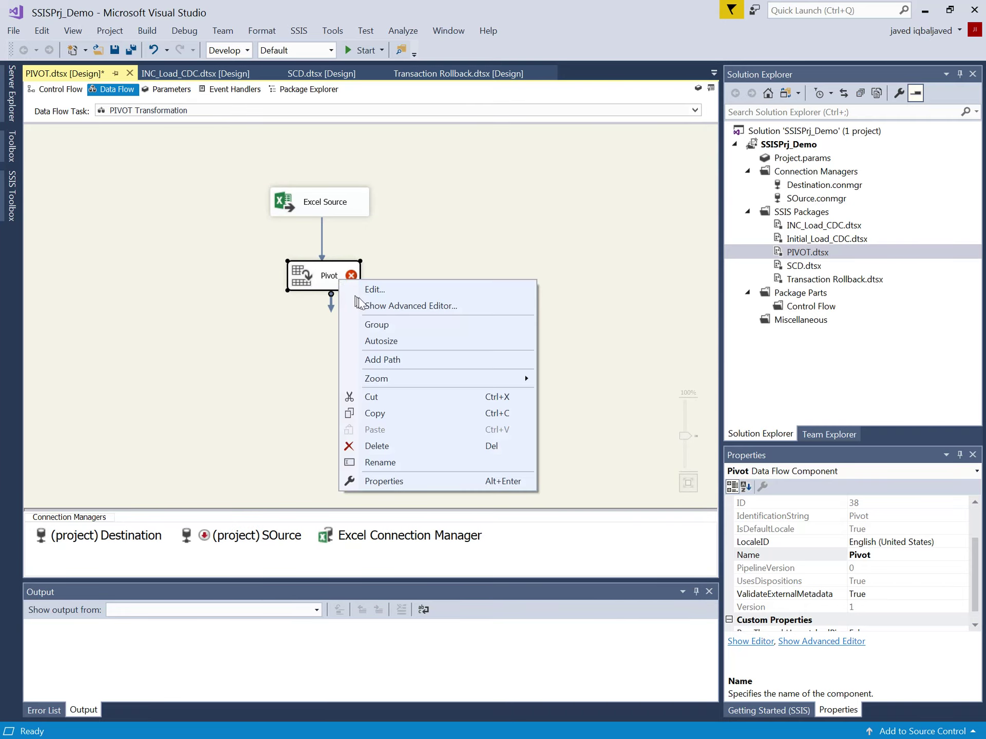
click(373, 304)
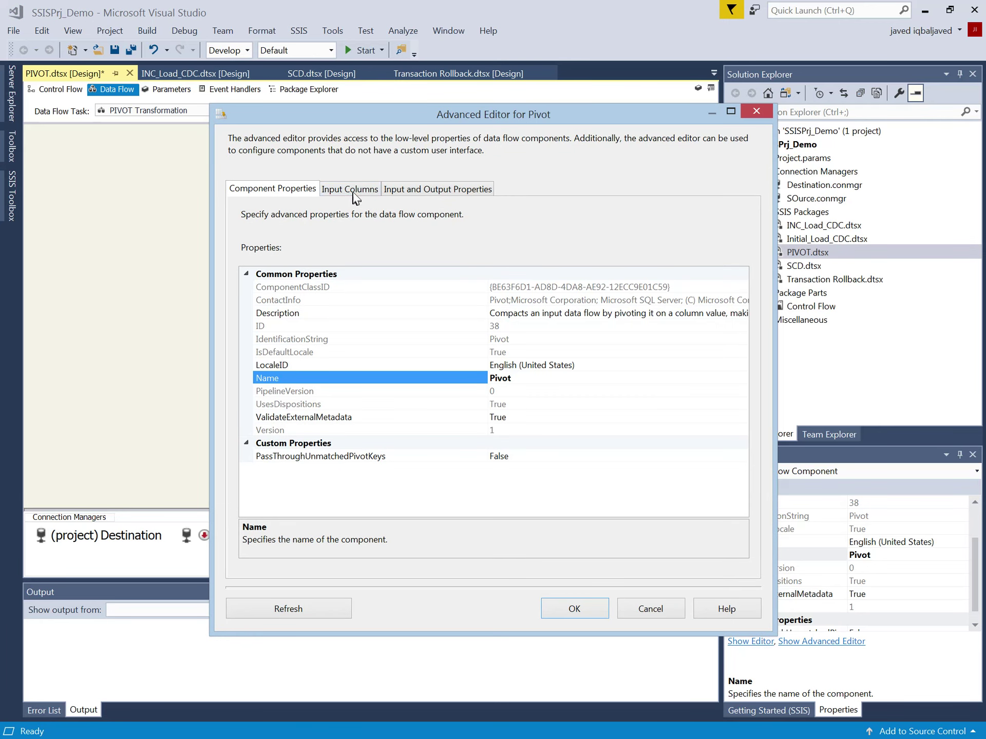
click(398, 190)
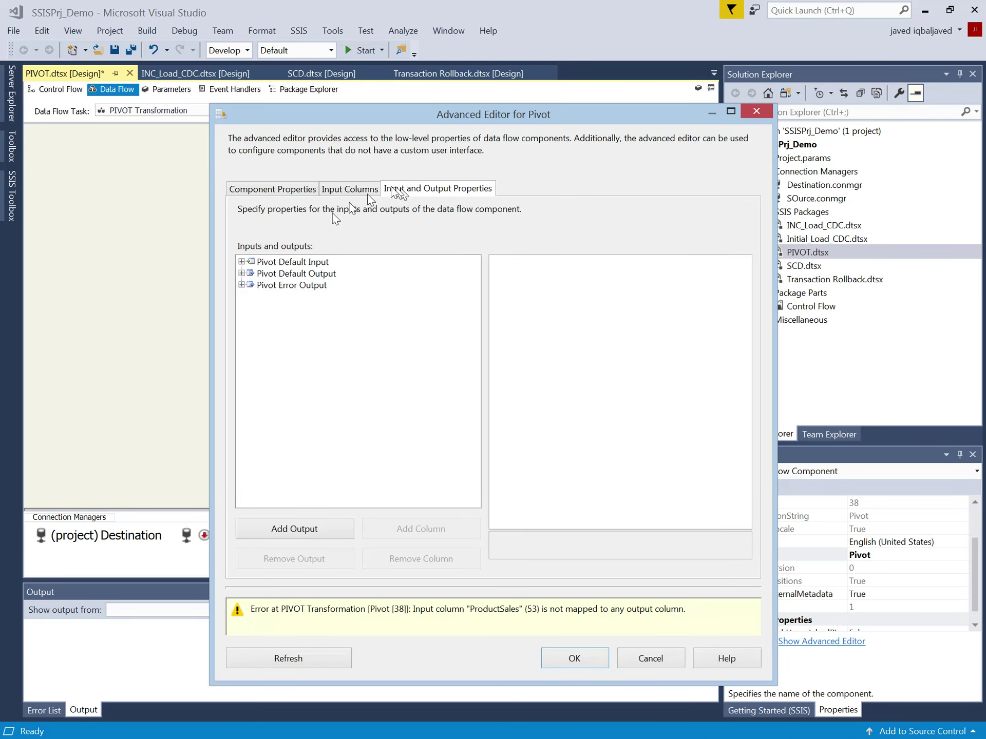
click(241, 261)
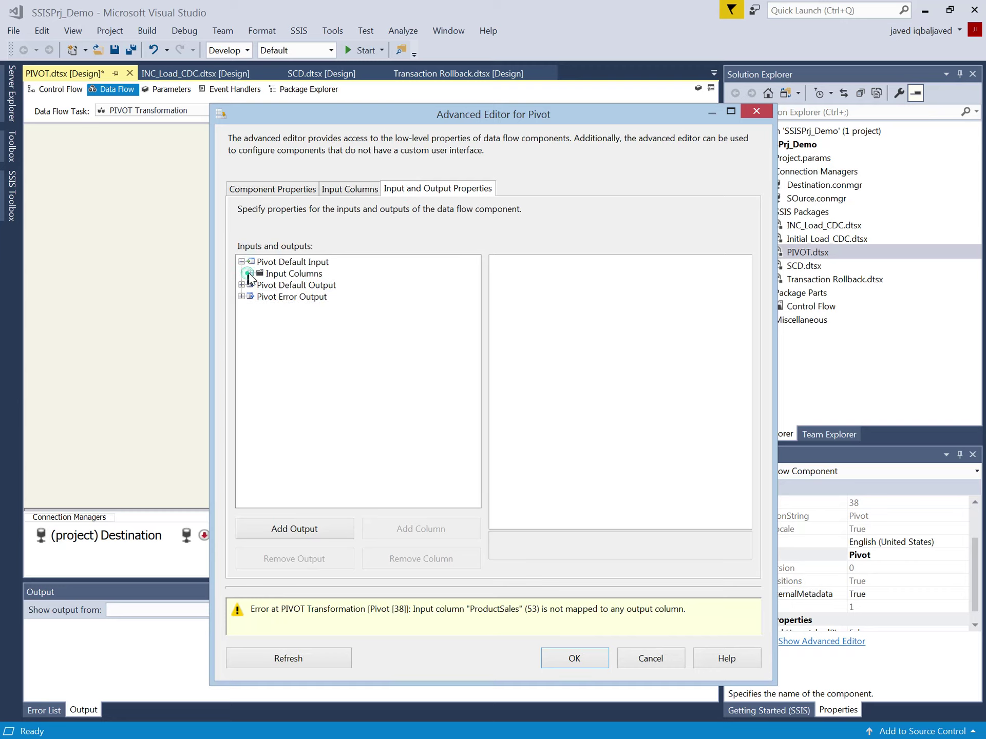
click(251, 274)
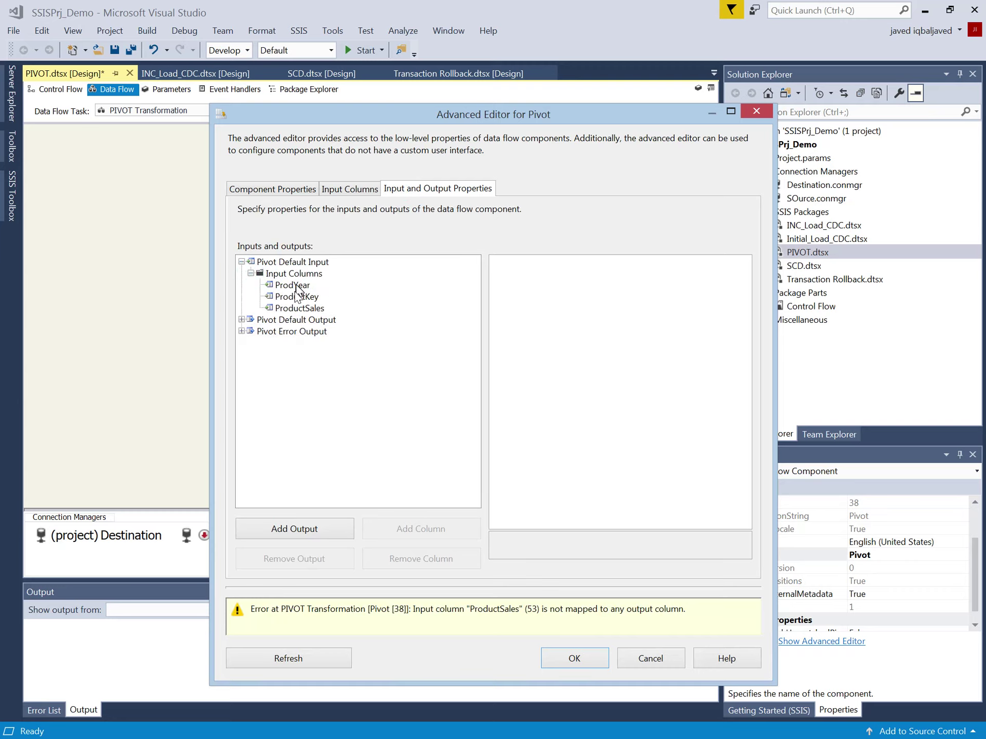
- Examine the properties of the ProdYear, ProductKey and ProductSales input columns, including ProdYear's LineageID
click(293, 285)
click(303, 297)
click(302, 308)
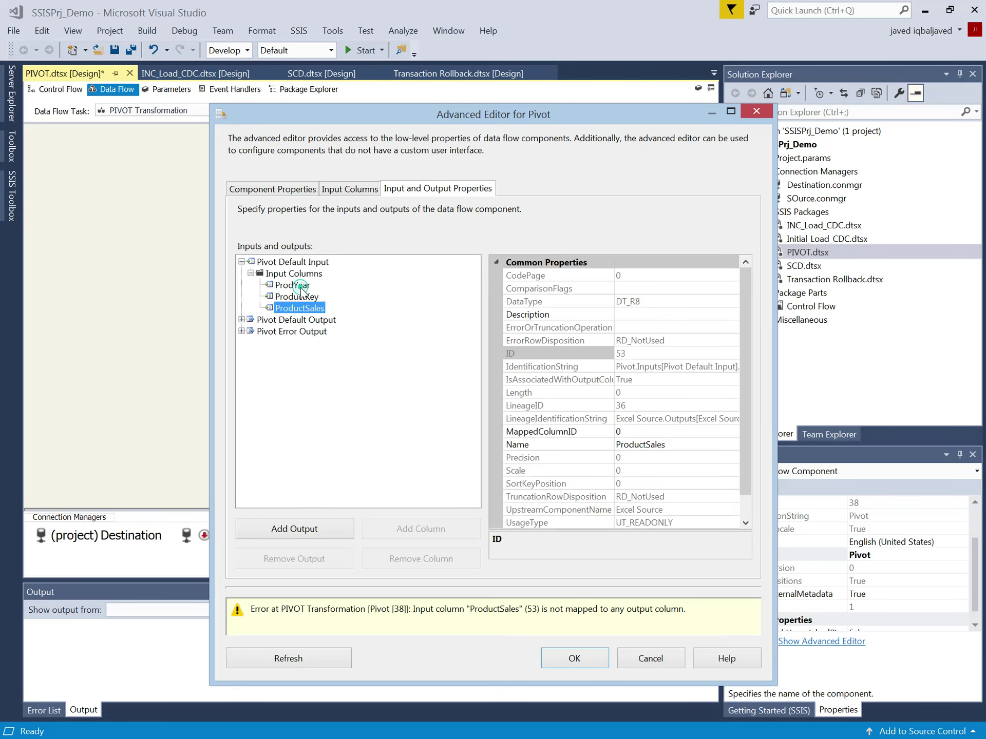
click(303, 286)
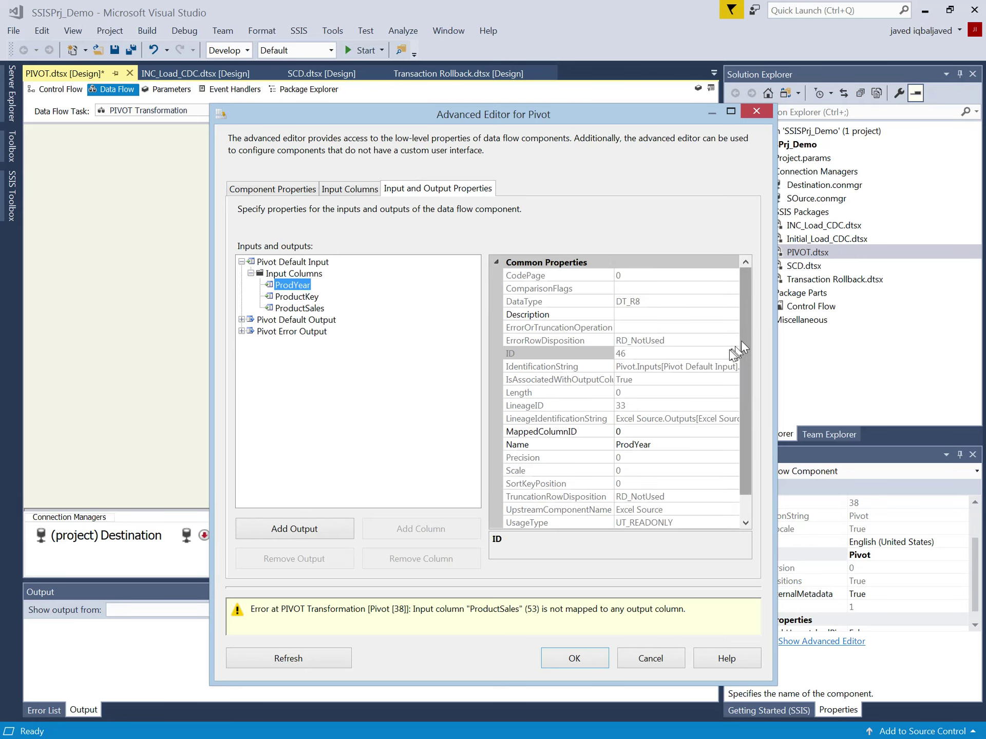
click(529, 406)
click(576, 405)
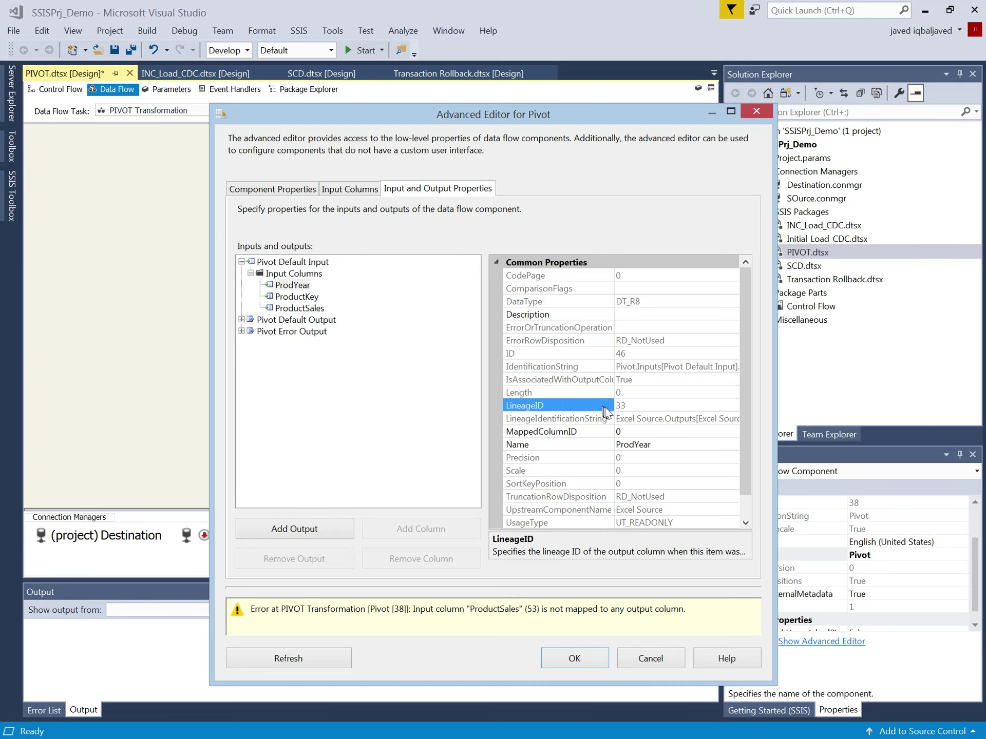
- Expand the Pivot Default Output down to its output columns and select the ProductKey output column
click(518, 117)
drag(584, 84, 563, 64)
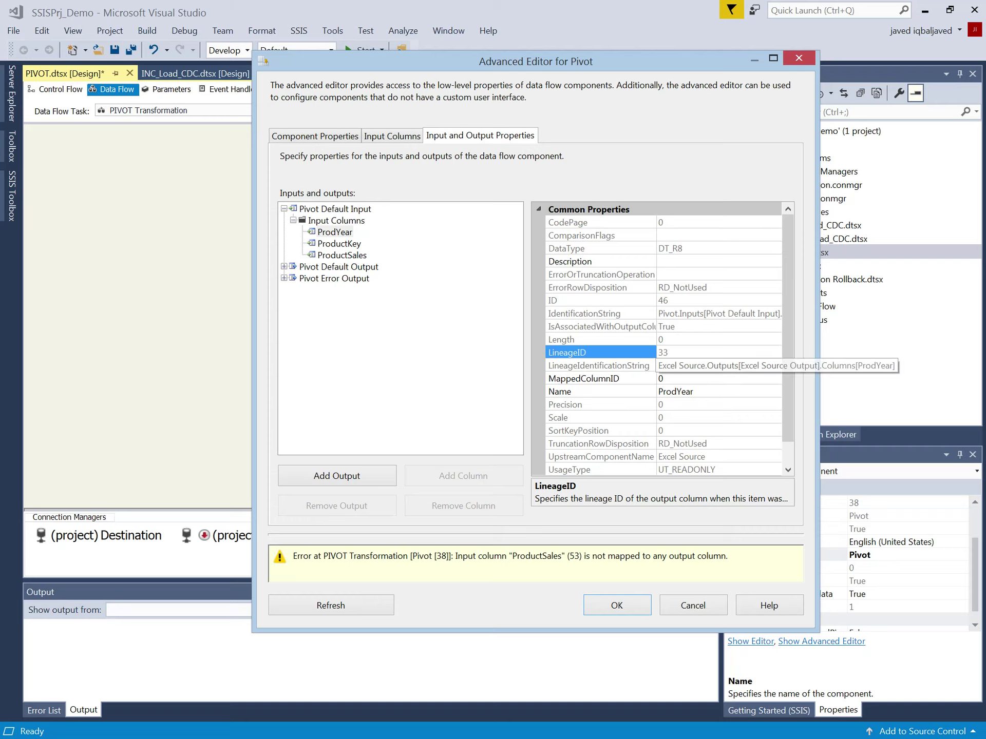
click(284, 267)
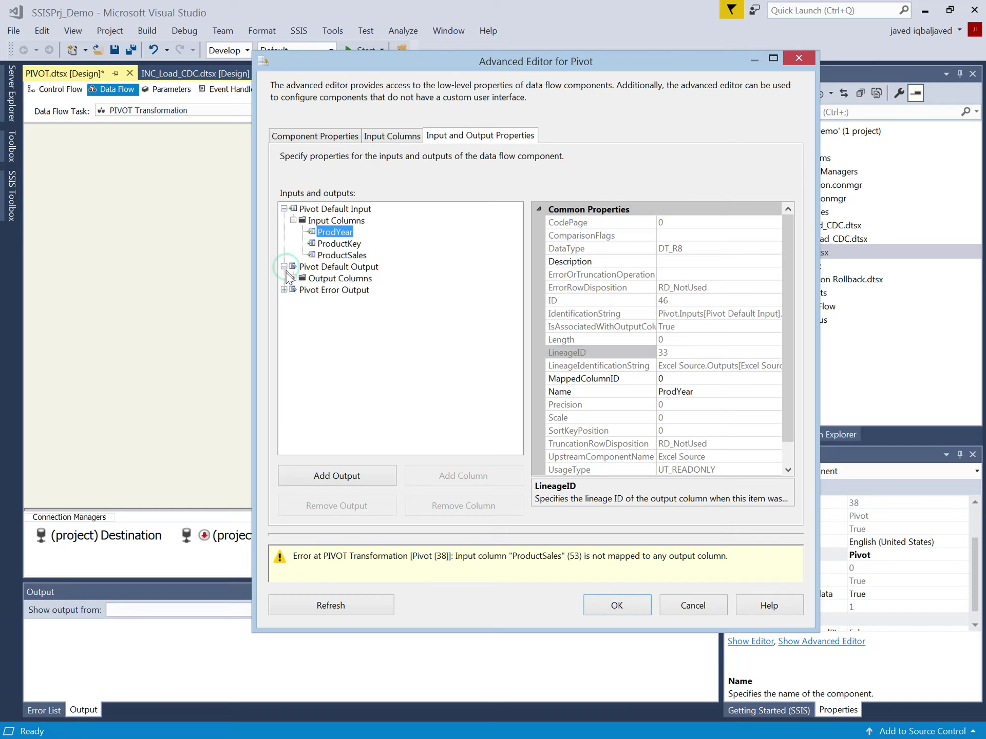
click(292, 278)
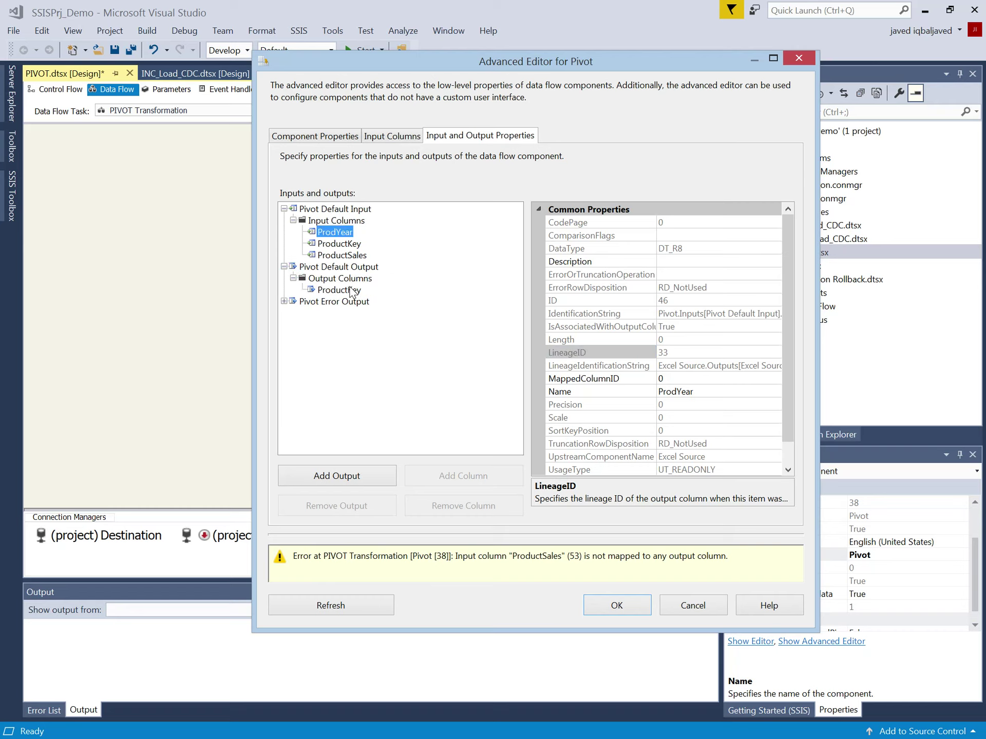
click(339, 290)
click(446, 482)
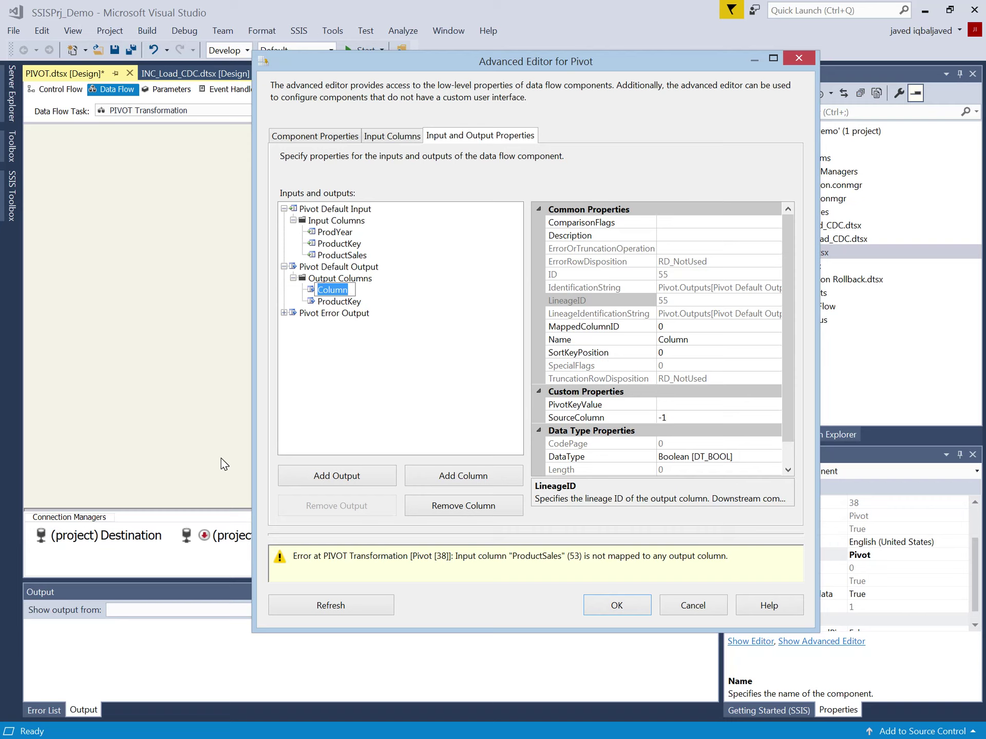
text(ProductName)
click(354, 301)
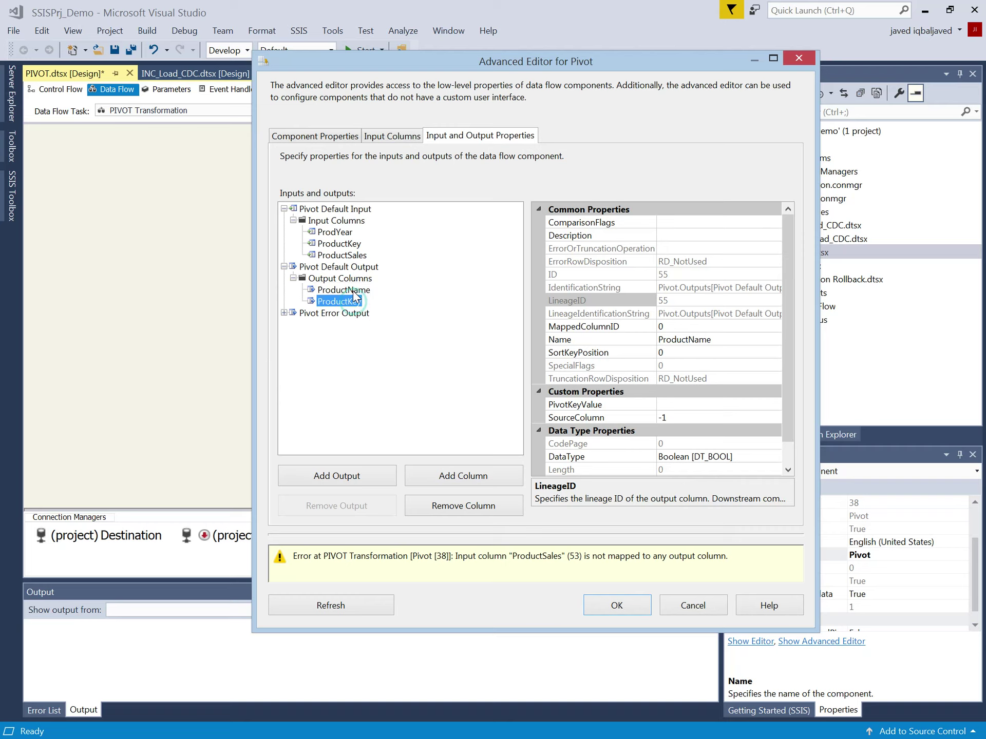
click(348, 290)
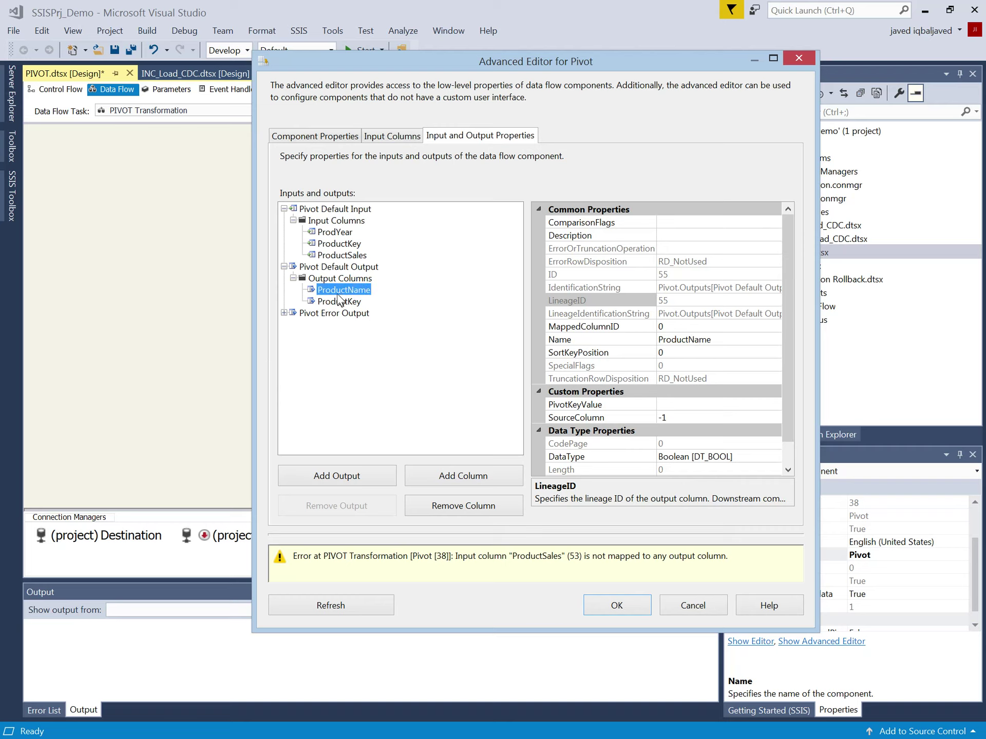
click(453, 506)
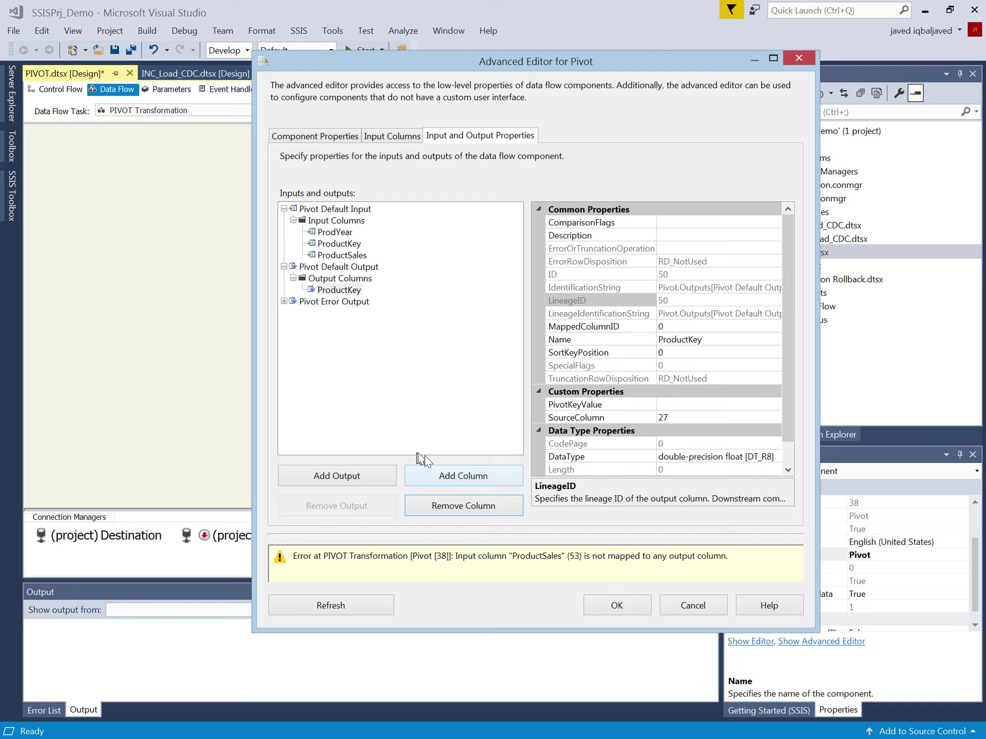
- Add four output columns to the Pivot Default Output, named YY-2017, YY-2018, YY-2019 and YY-2020
click(448, 478)
text(YY-2017)
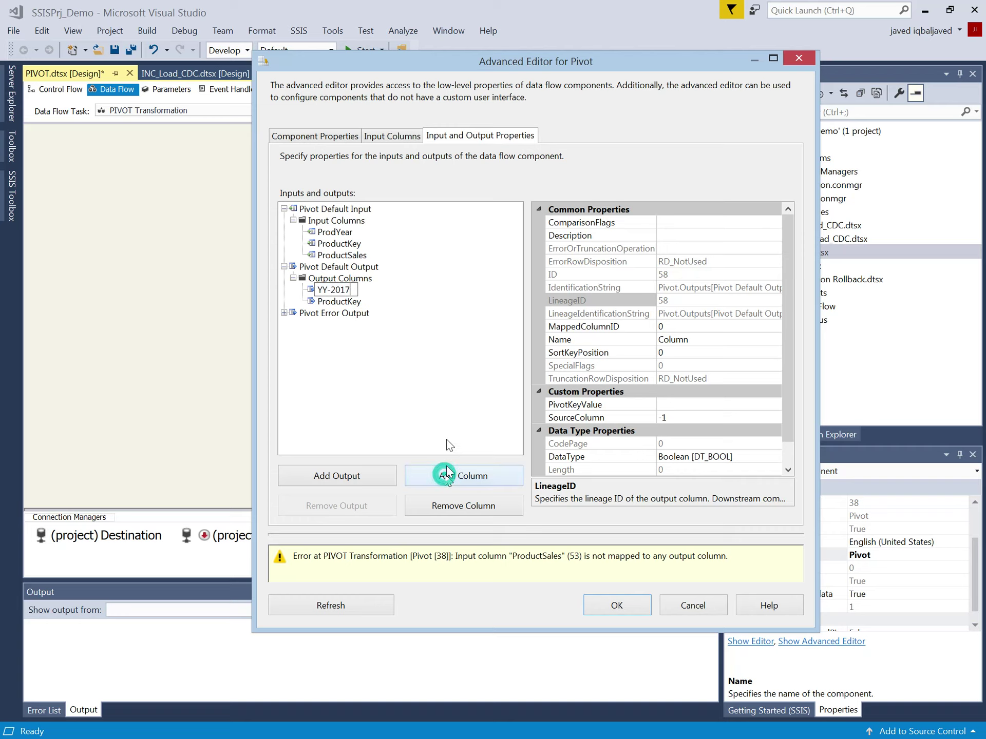
click(446, 474)
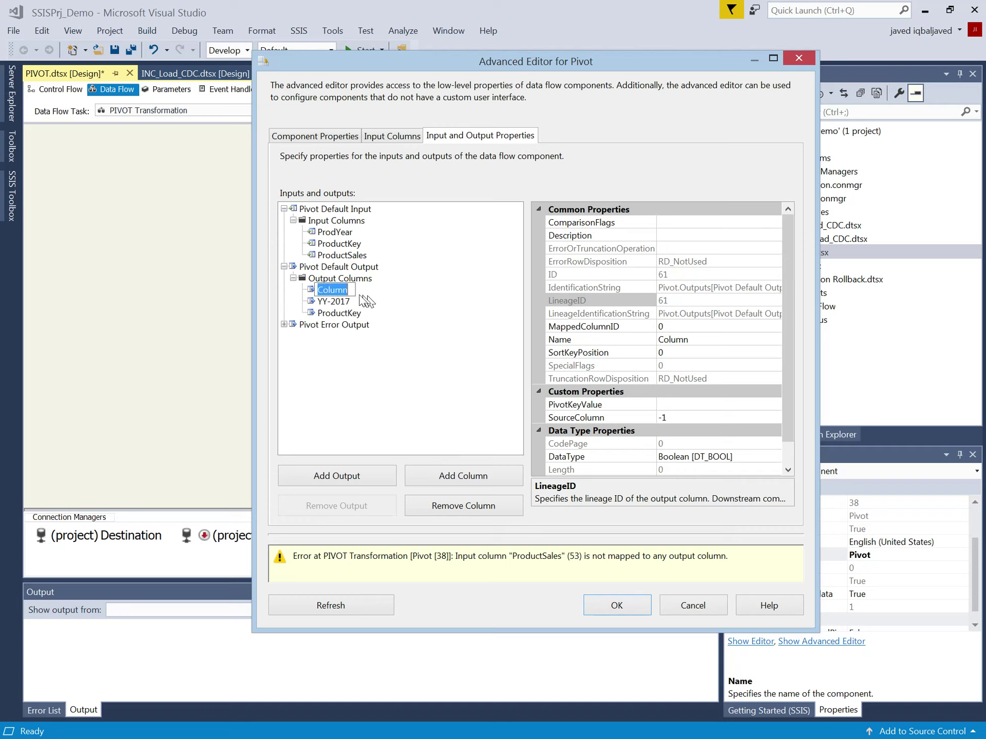
text(YY-2018)
click(451, 476)
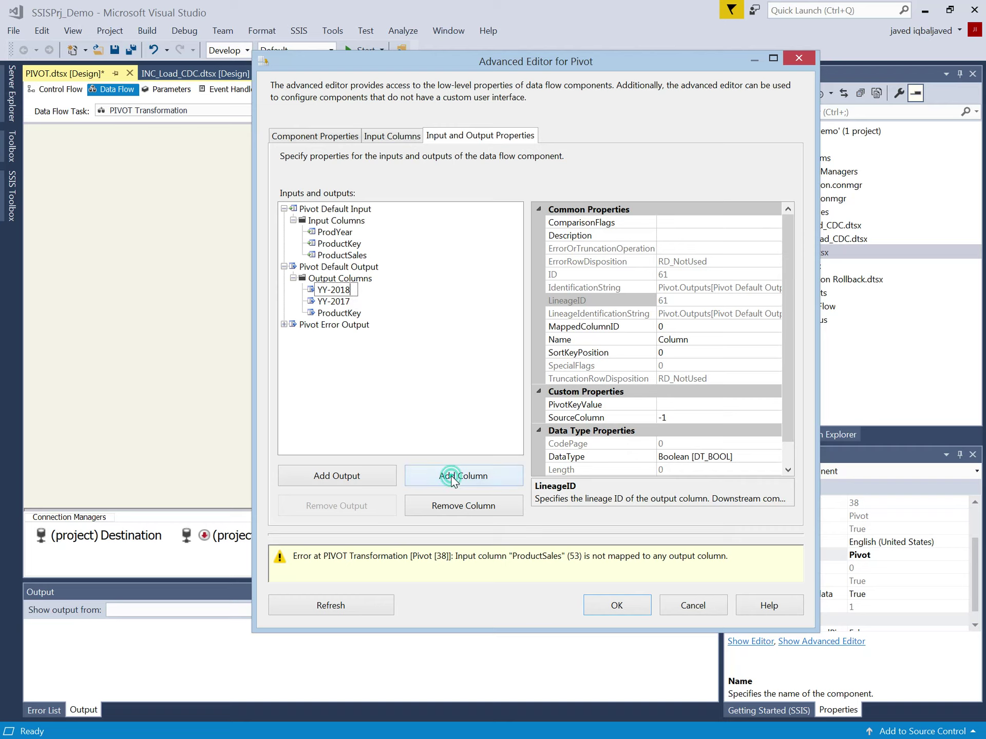
text(YY)
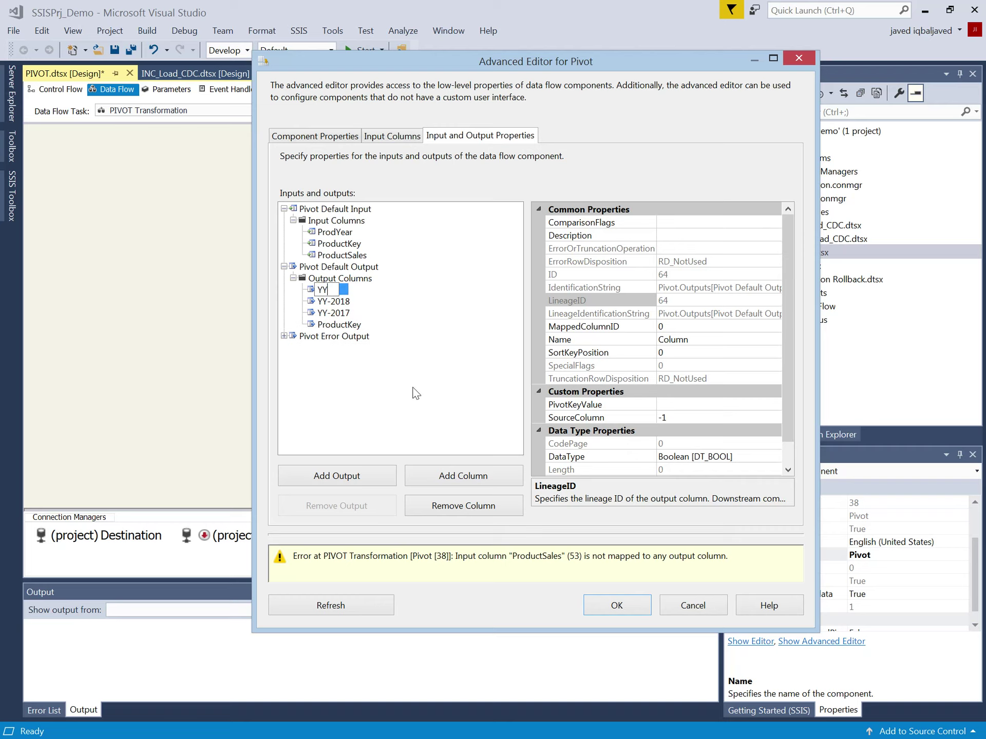
text(-2019)
click(445, 475)
text(YY-2020)
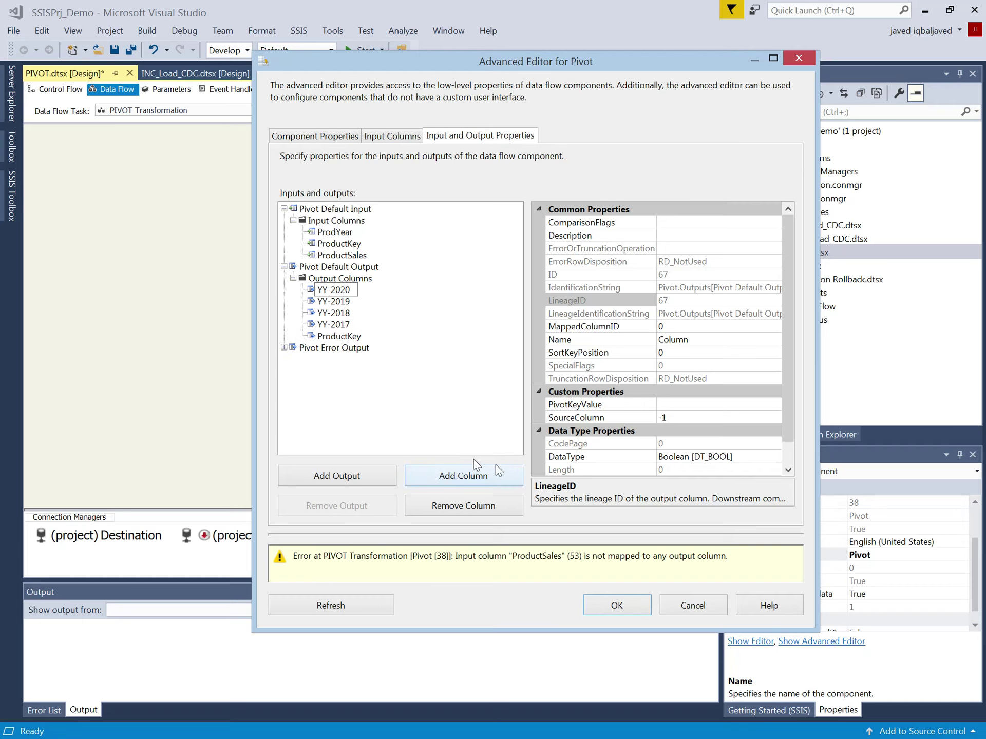
click(343, 336)
click(333, 290)
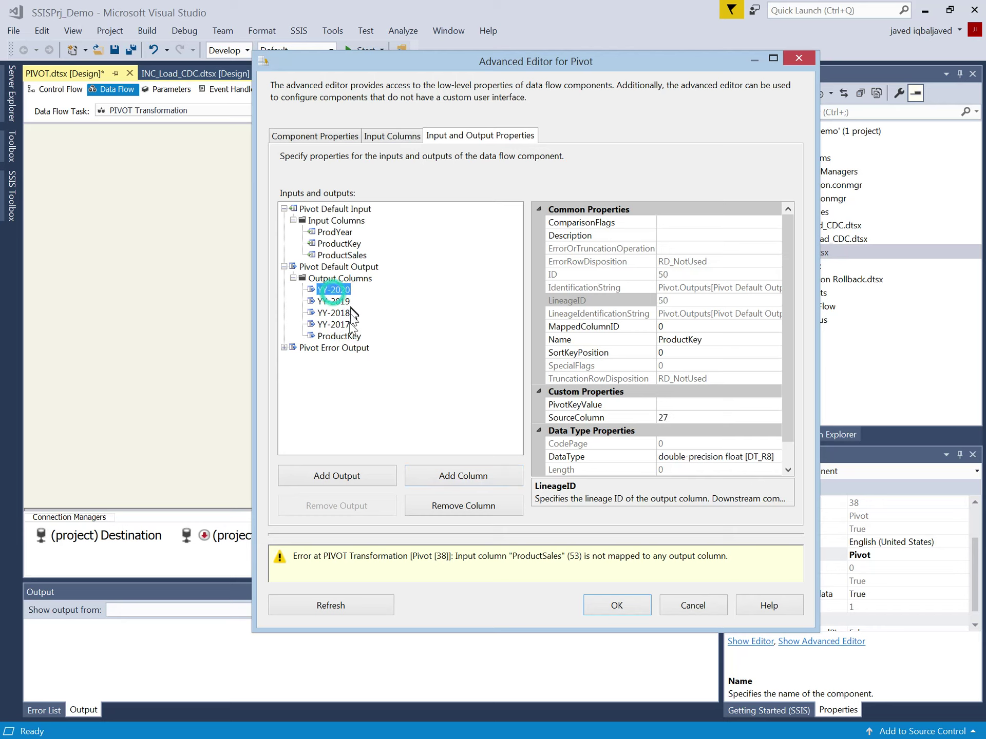
- Check ProdYear's LineageID, and set the YY-2017 output column's SourceColumn to 33 and its PivotKeyValue to 2017
click(334, 326)
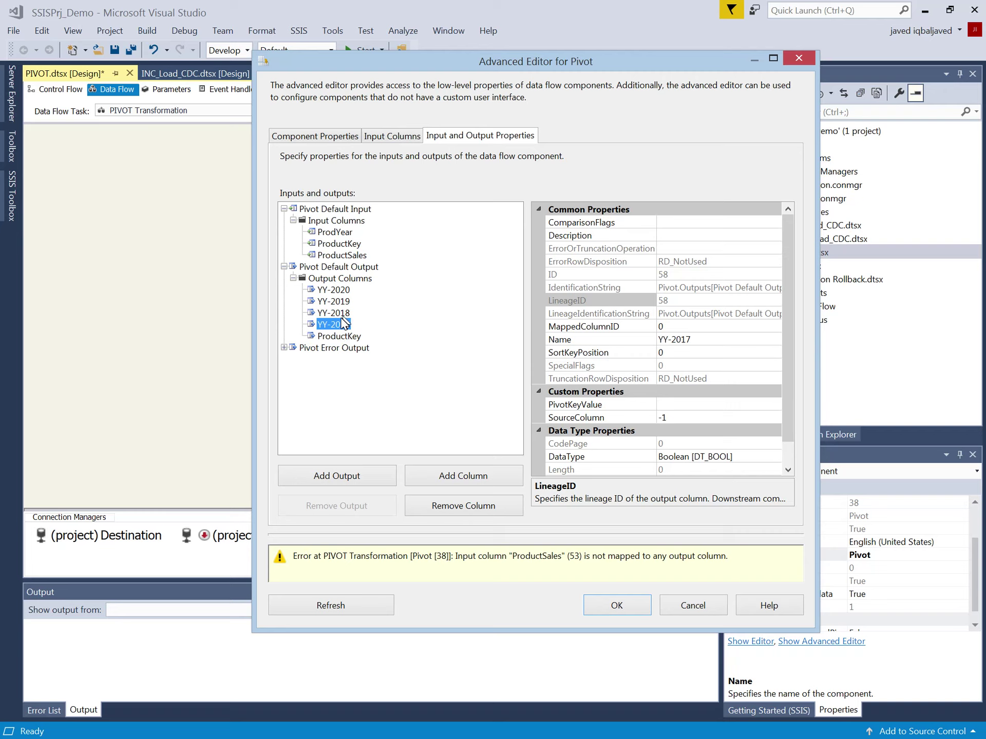
click(340, 245)
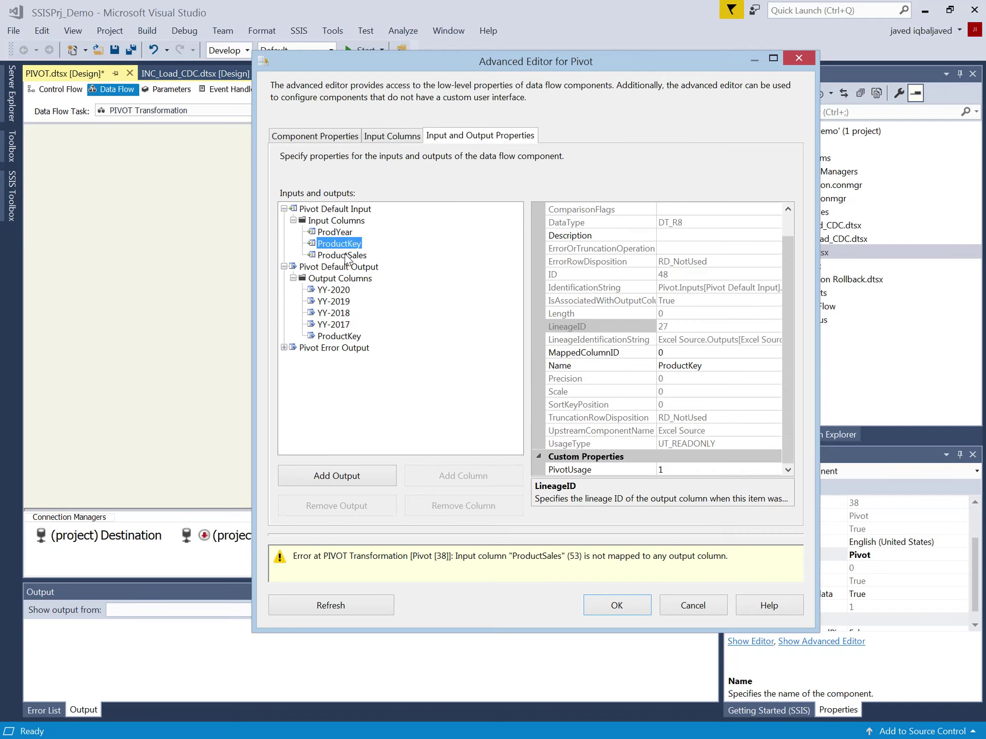
click(343, 235)
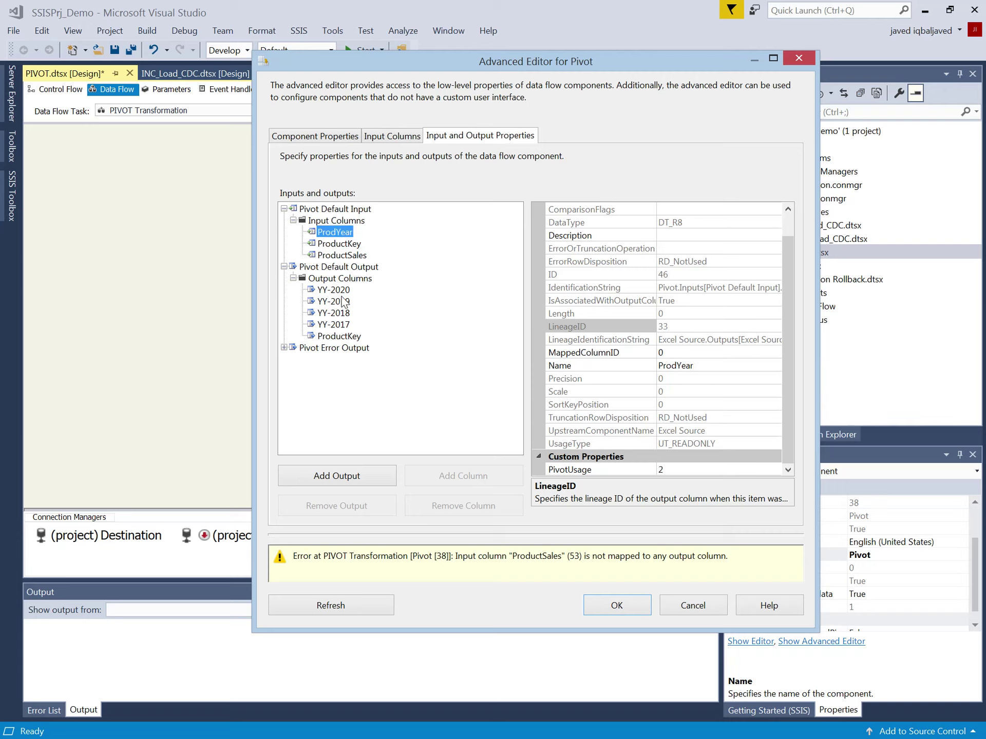
click(341, 325)
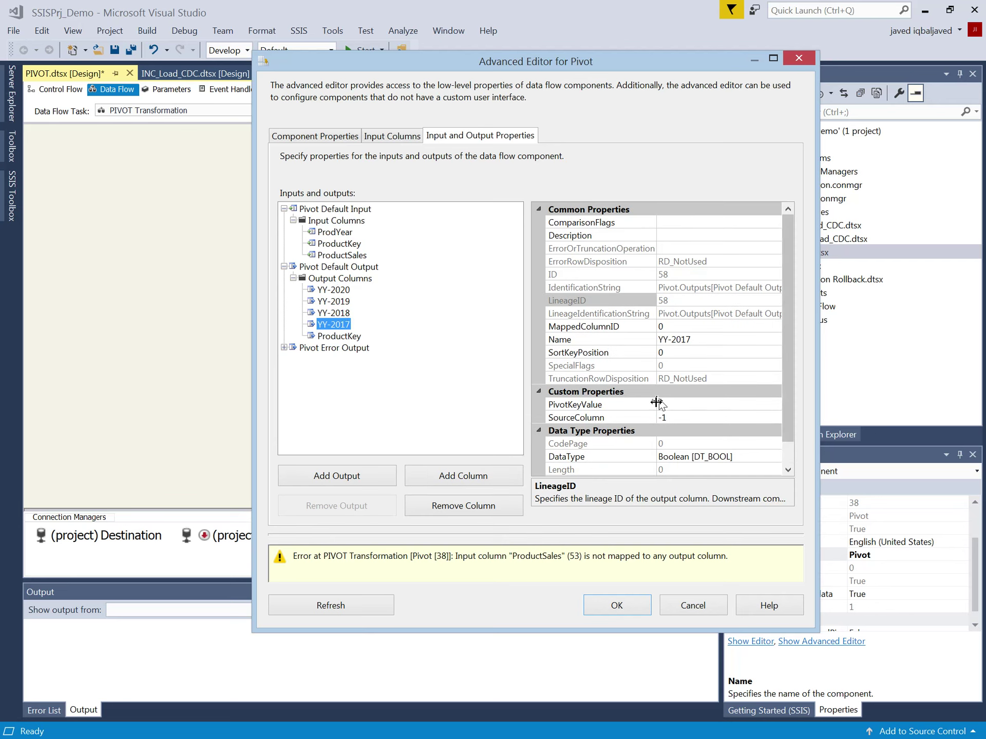
click(676, 417)
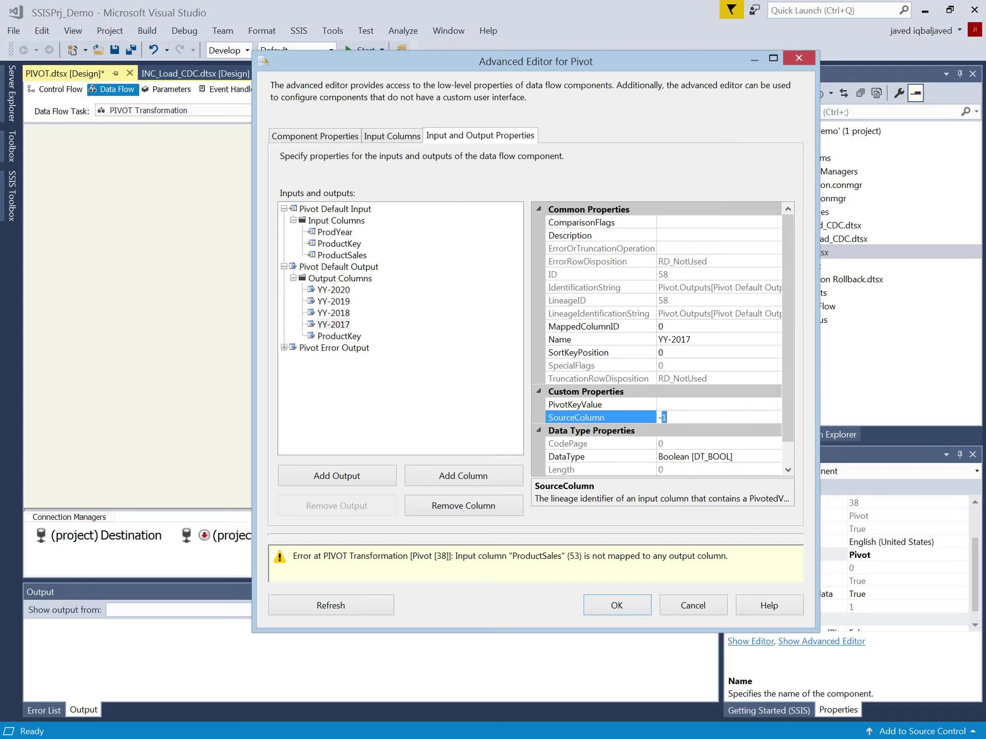
text(-33)
click(670, 405)
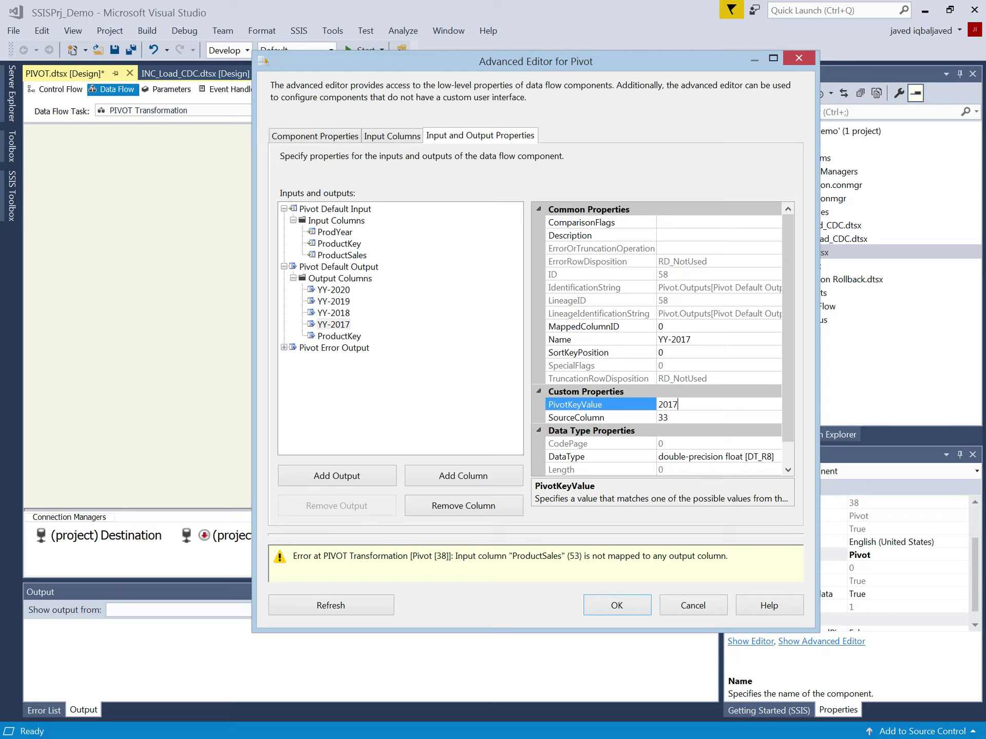
- Set the YY-2018 output column's SourceColumn to 33 and its PivotKeyValue to 2018
click(332, 315)
click(673, 414)
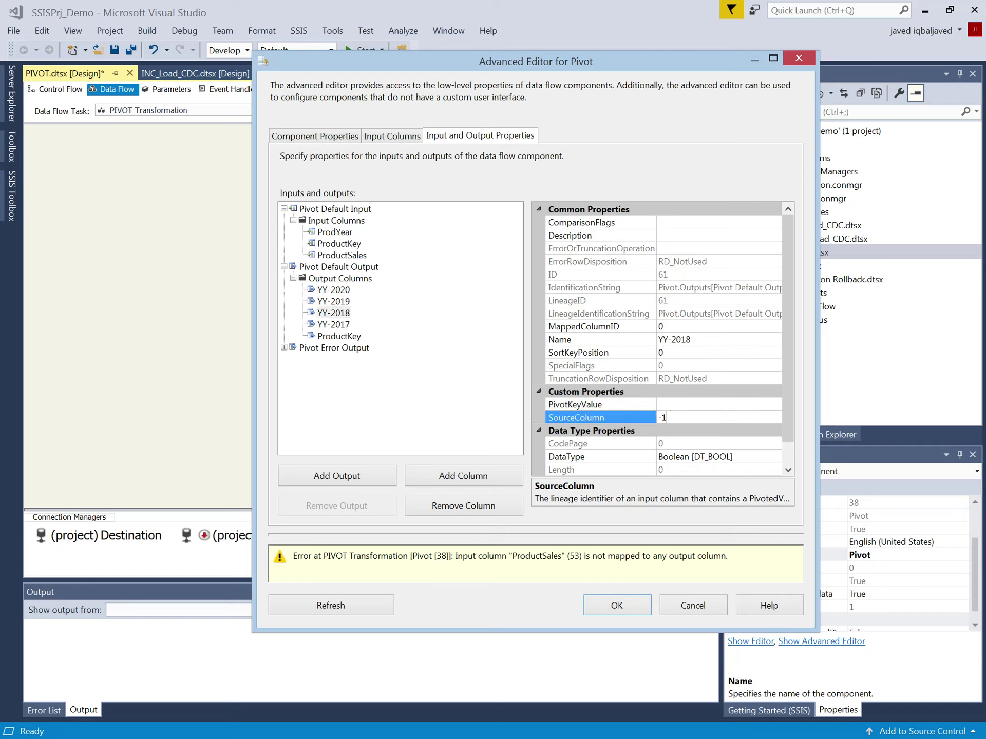
text(33)
click(675, 404)
text(2018)
- Set the YY-2019 output column's SourceColumn to 33 and its PivotKeyValue to 2019
click(331, 302)
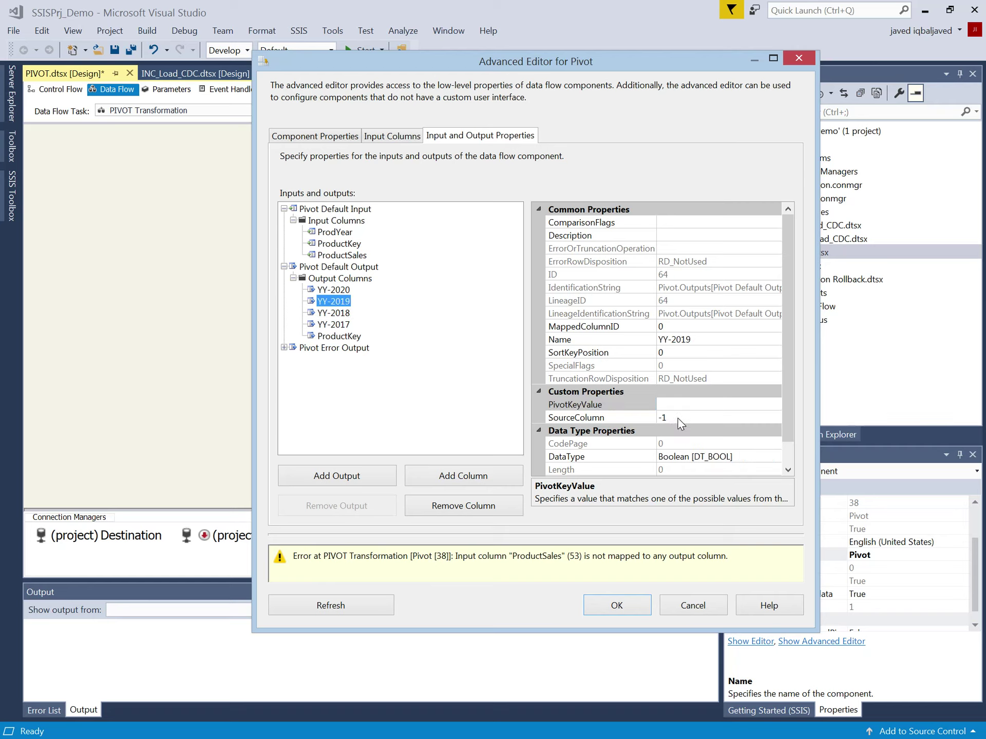
click(663, 417)
text(33)
click(674, 405)
text(2019)
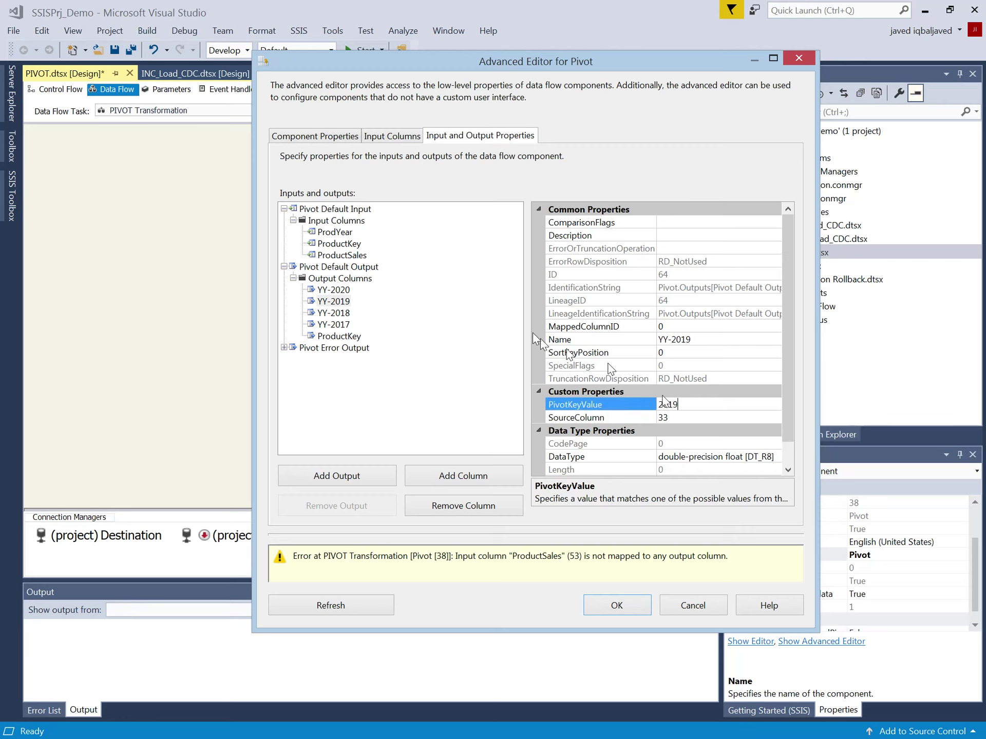
- Set the YY-2020 output column's SourceColumn to 33 and its PivotKeyValue to 2020
click(341, 293)
click(667, 417)
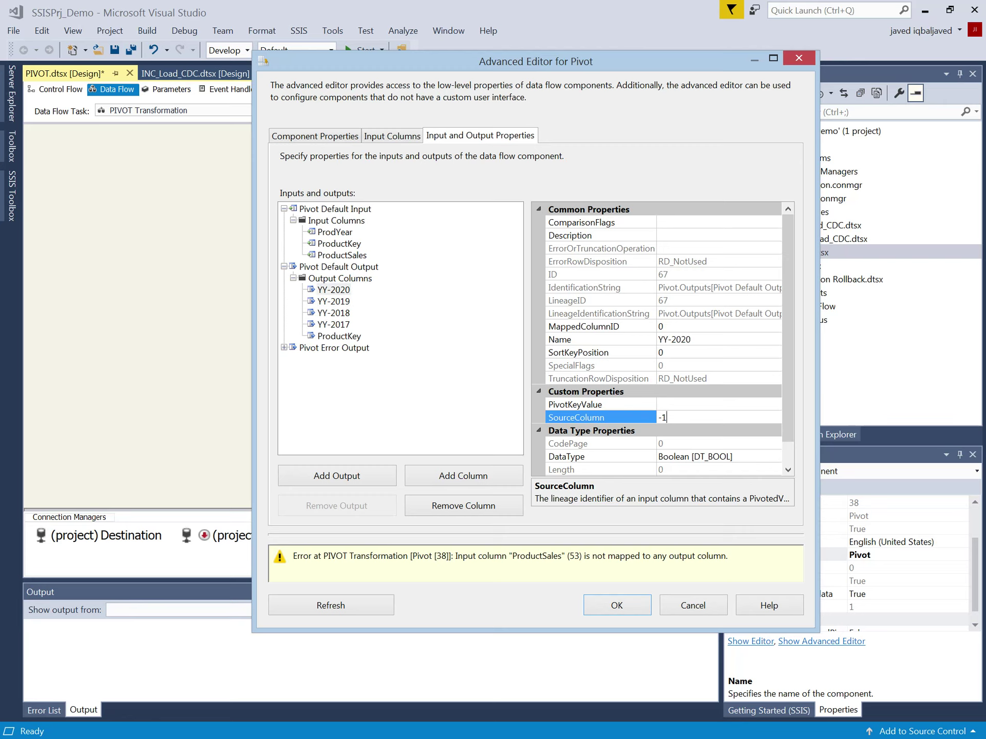
text(33)
click(658, 406)
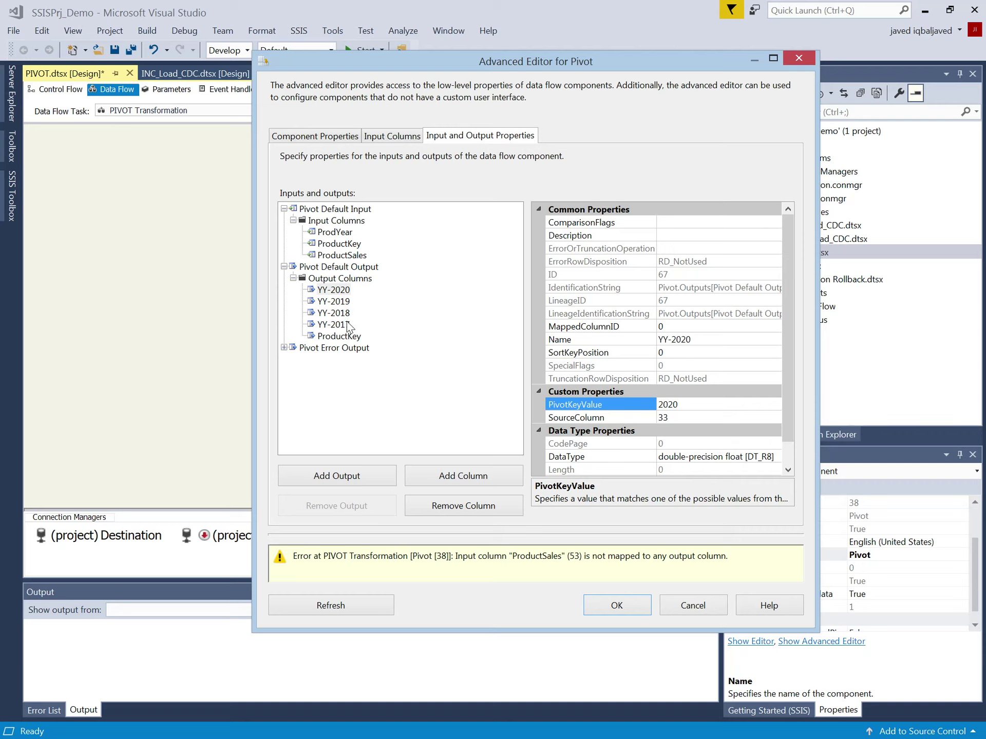
click(338, 290)
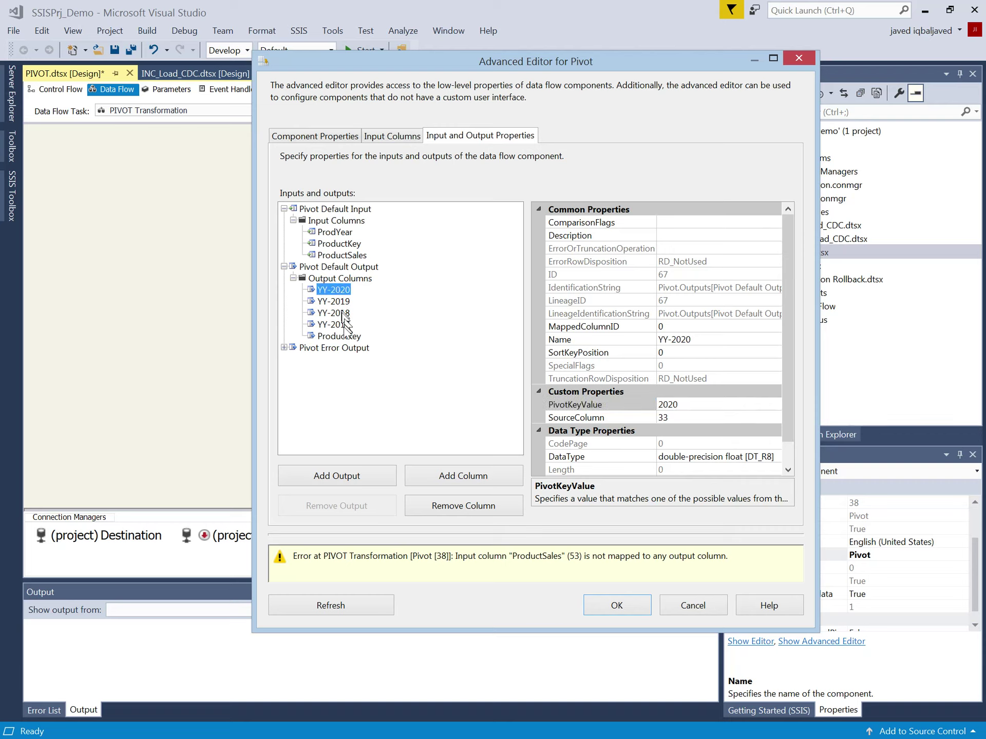
- Compare the YY-2020 output column with the ProductSales input column and copy the LineageID of ProductSales
click(339, 337)
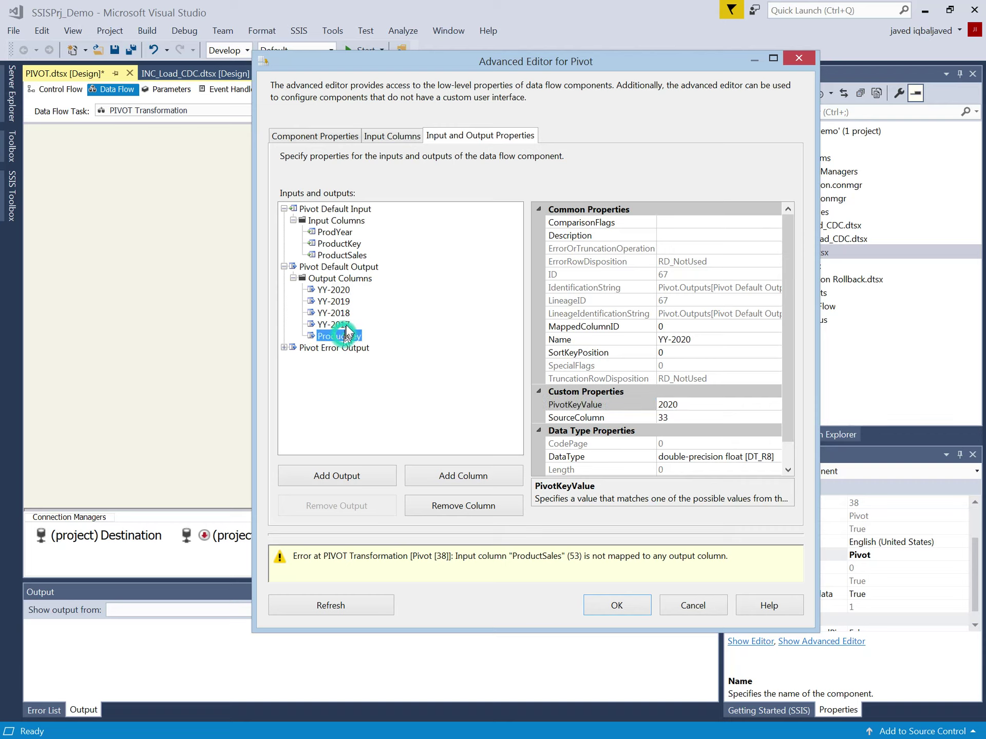
click(339, 291)
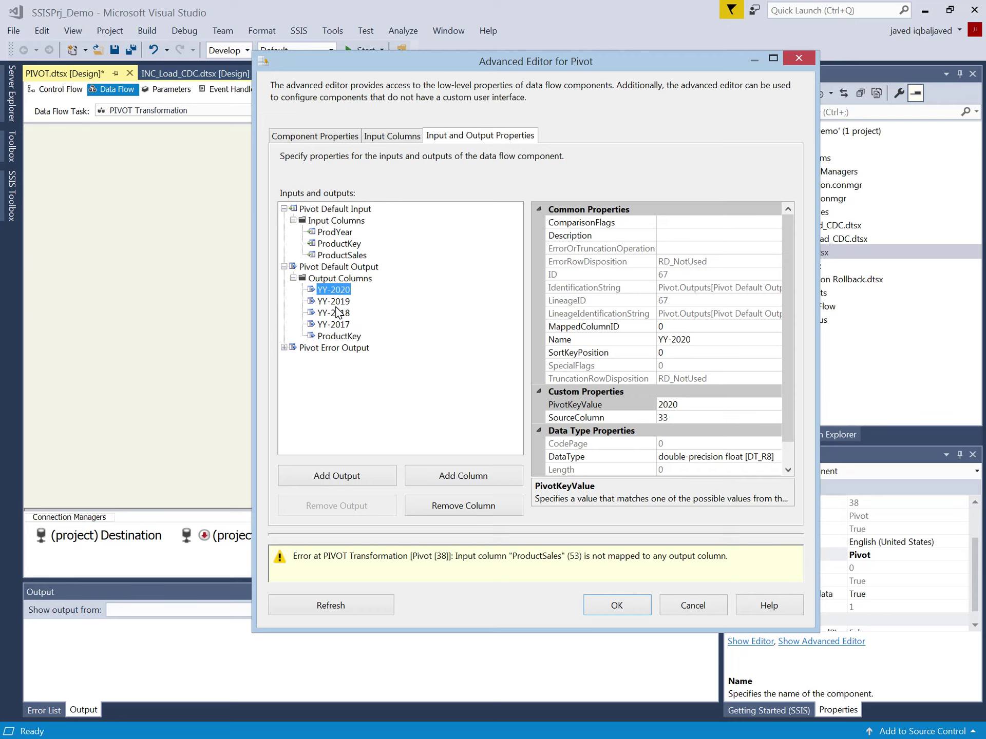
click(342, 256)
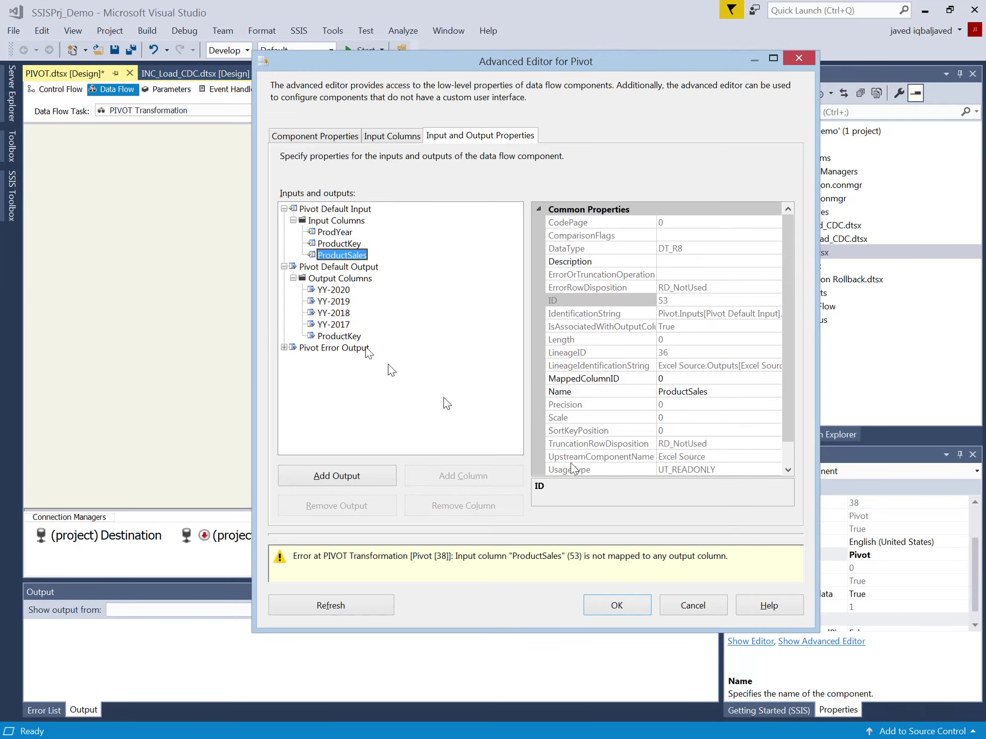
click(334, 291)
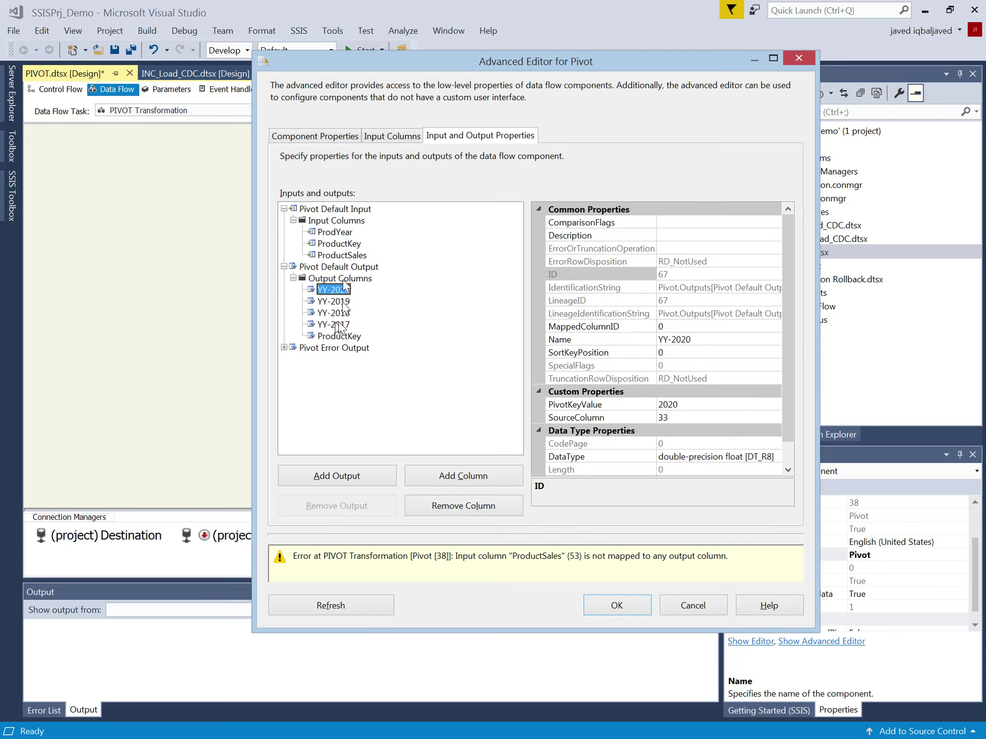
click(348, 259)
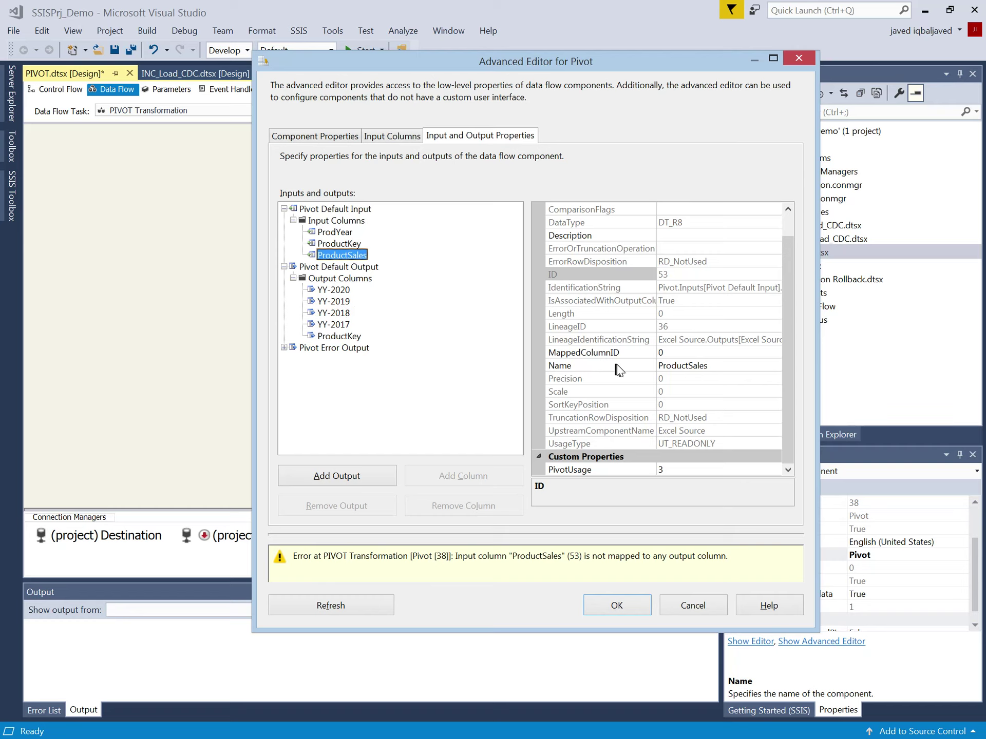
click(571, 316)
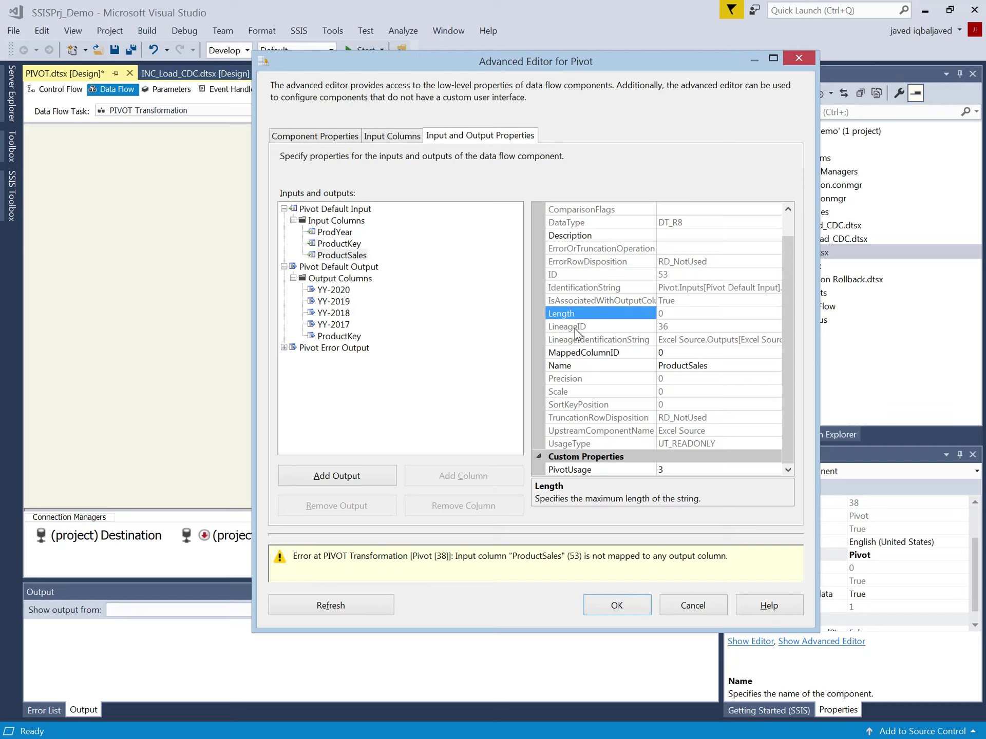
click(581, 330)
click(664, 327)
right_click(664, 326)
click(568, 370)
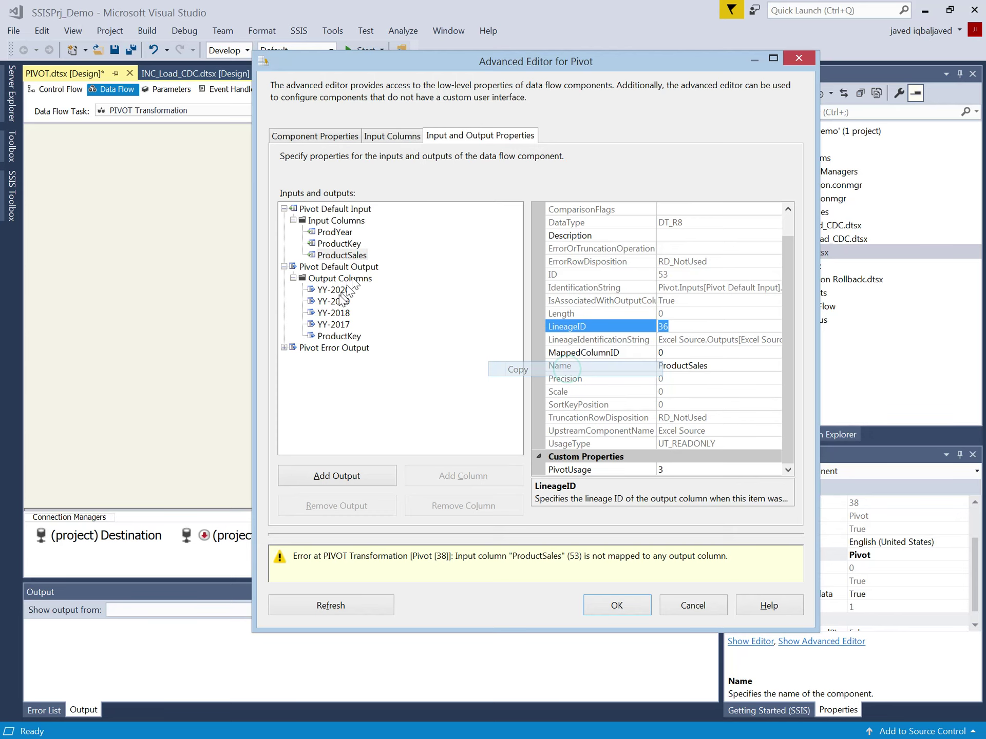
- Set the SourceColumn of the YY-2017 and YY-2018 output columns to 36, the LineageID of ProductSales
click(333, 290)
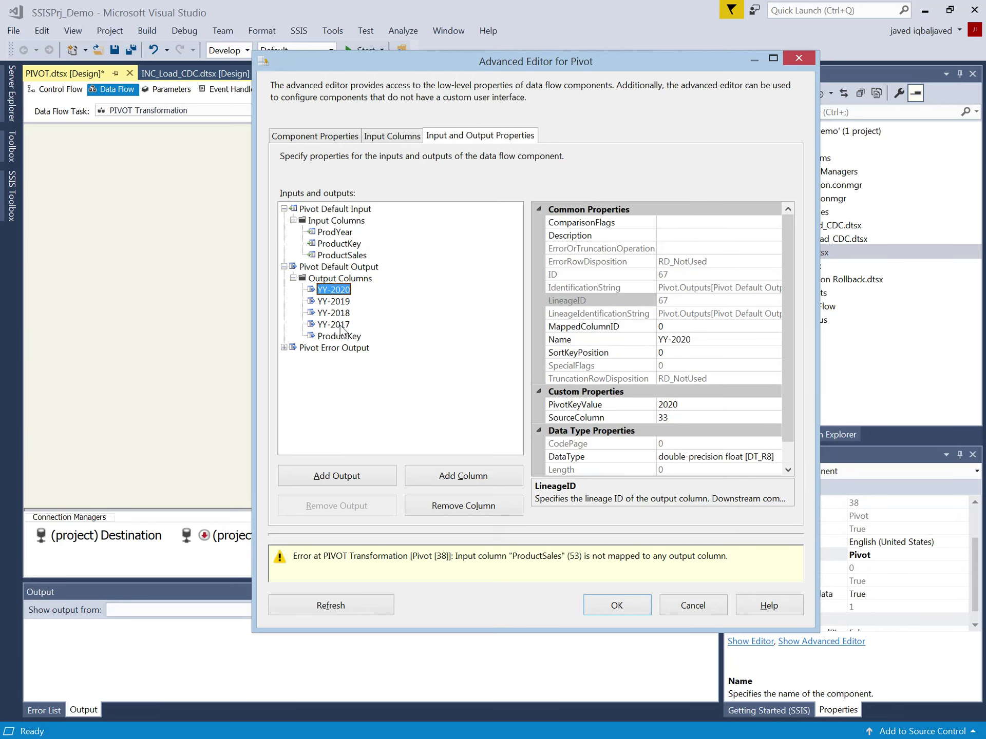
click(340, 326)
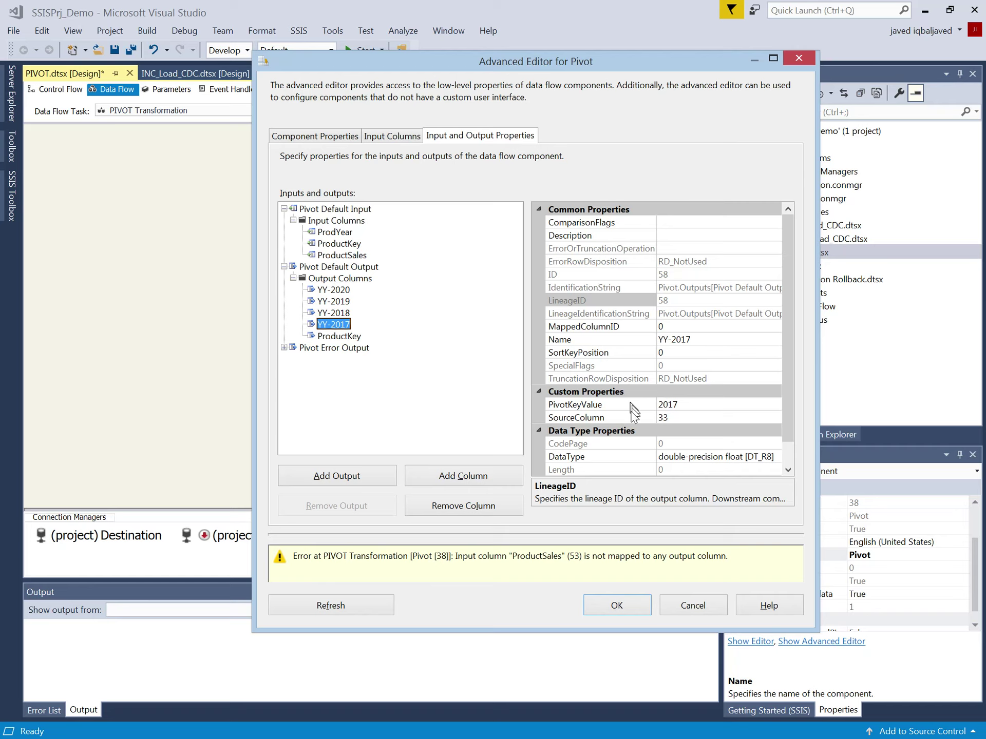
click(609, 421)
click(609, 421)
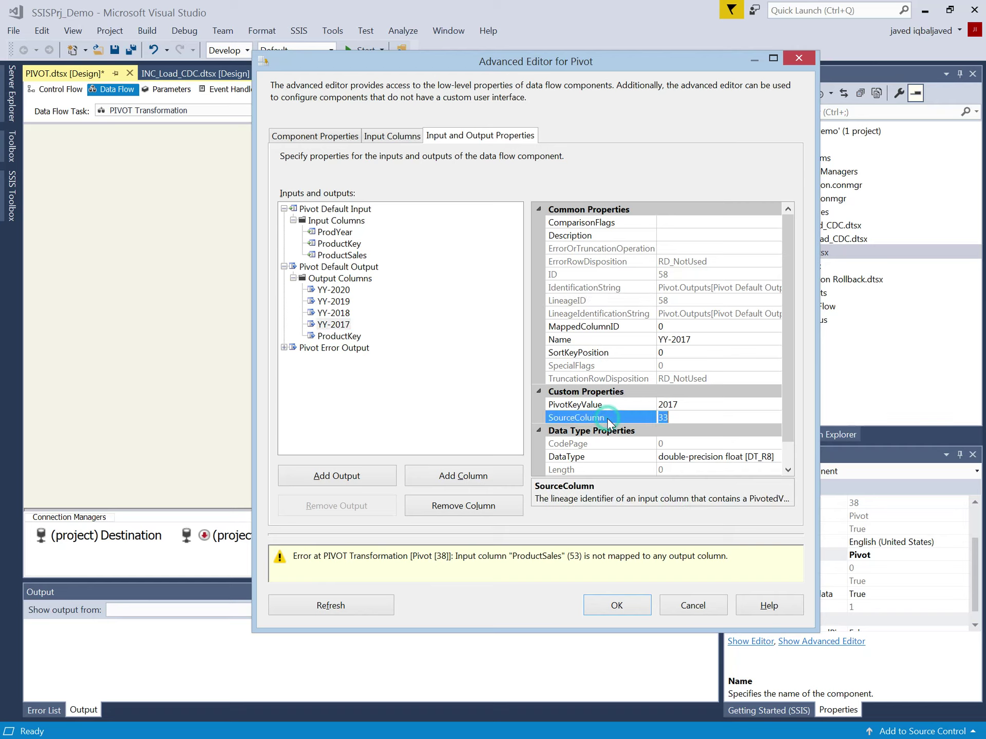
click(333, 312)
click(647, 420)
text(36)
- Set the SourceColumn of the YY-2019 and YY-2020 output columns to 36 and accept the Pivot settings
click(331, 302)
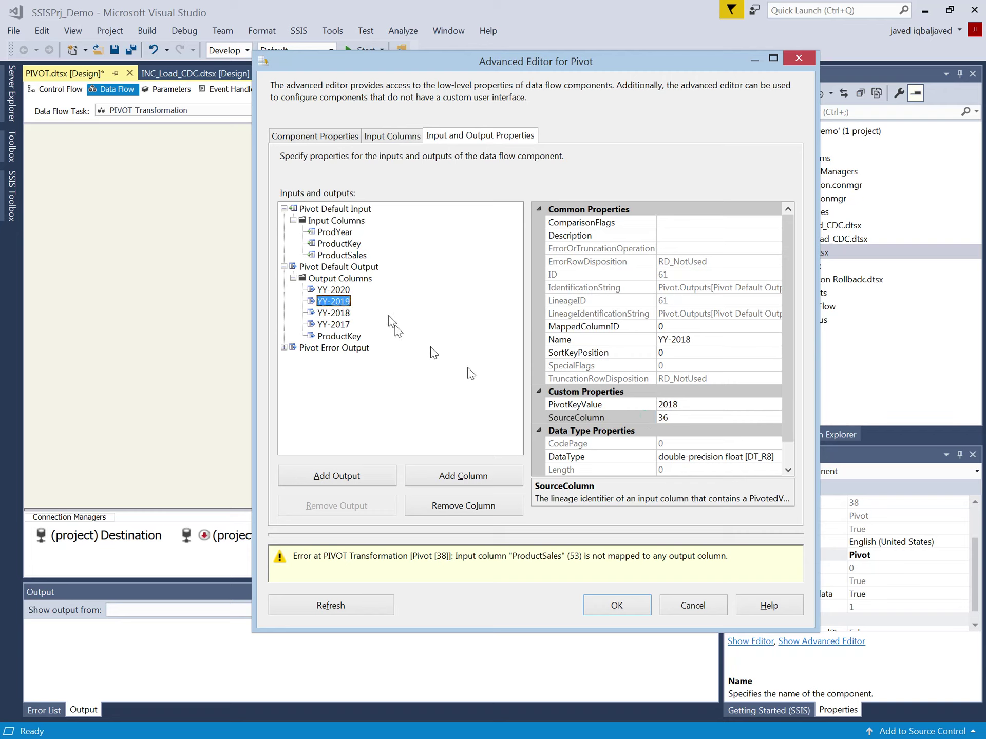
click(587, 417)
text(36)
click(333, 290)
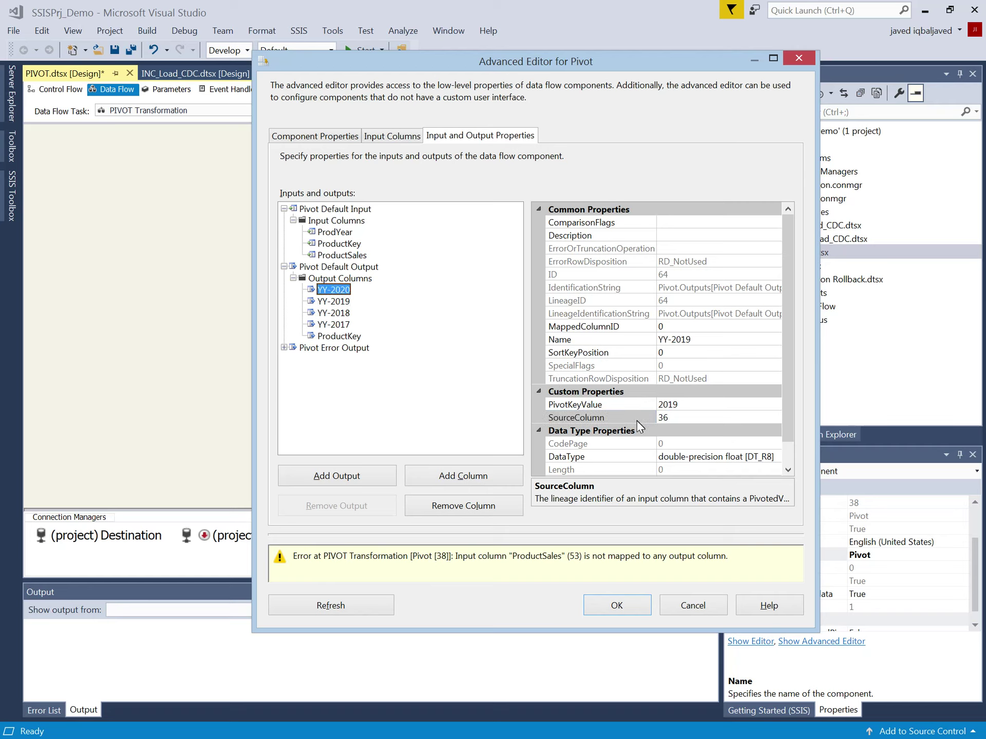
click(630, 419)
text(36)
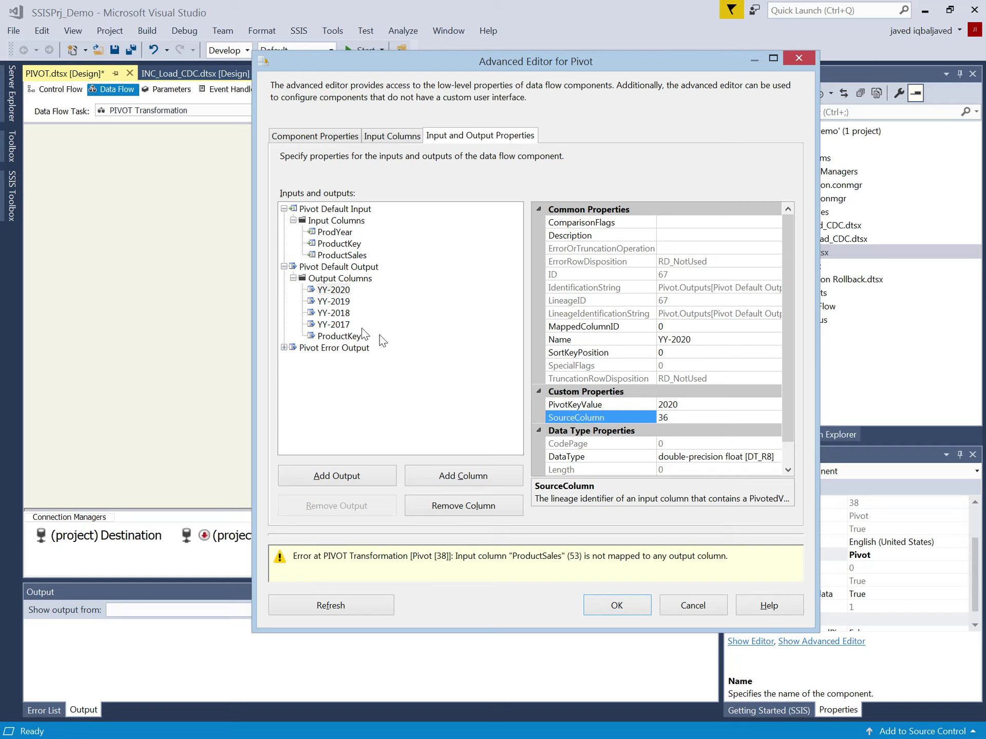
click(333, 325)
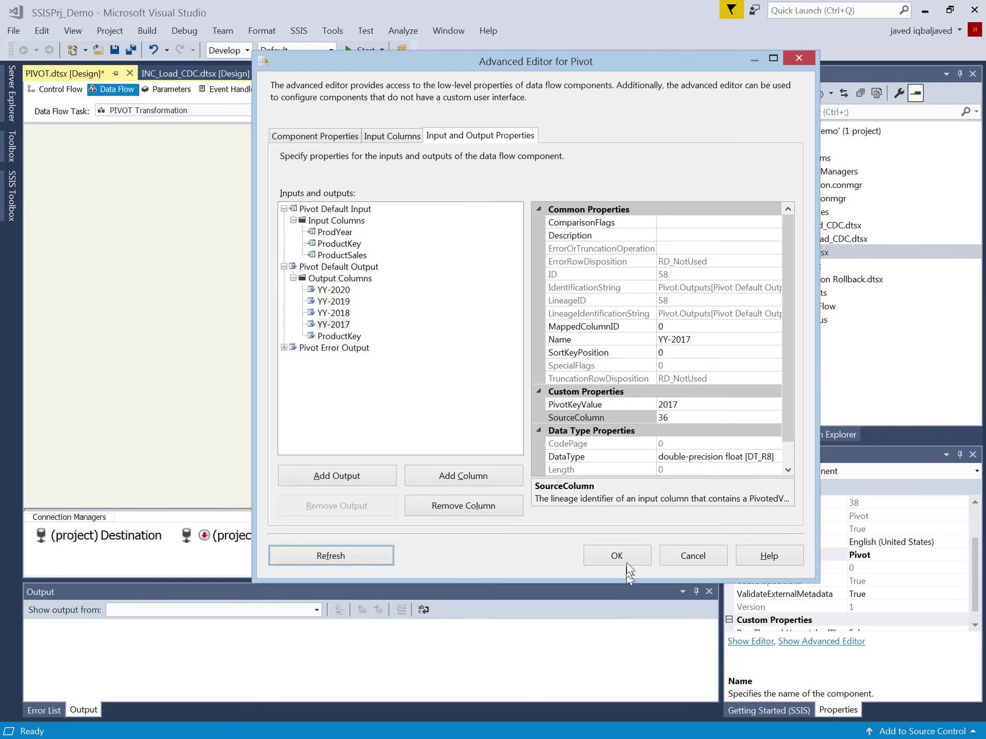
click(623, 556)
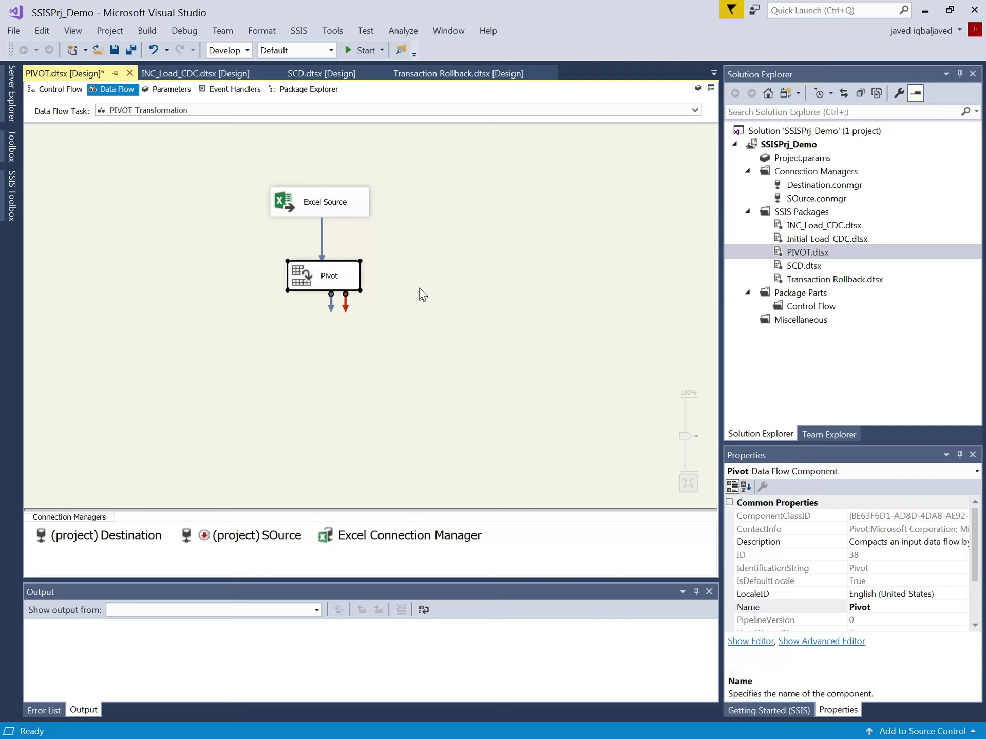
- Add a SQL Server destination below the Pivot component with the Destination Assistant, using the existing Destination connection manager
click(405, 287)
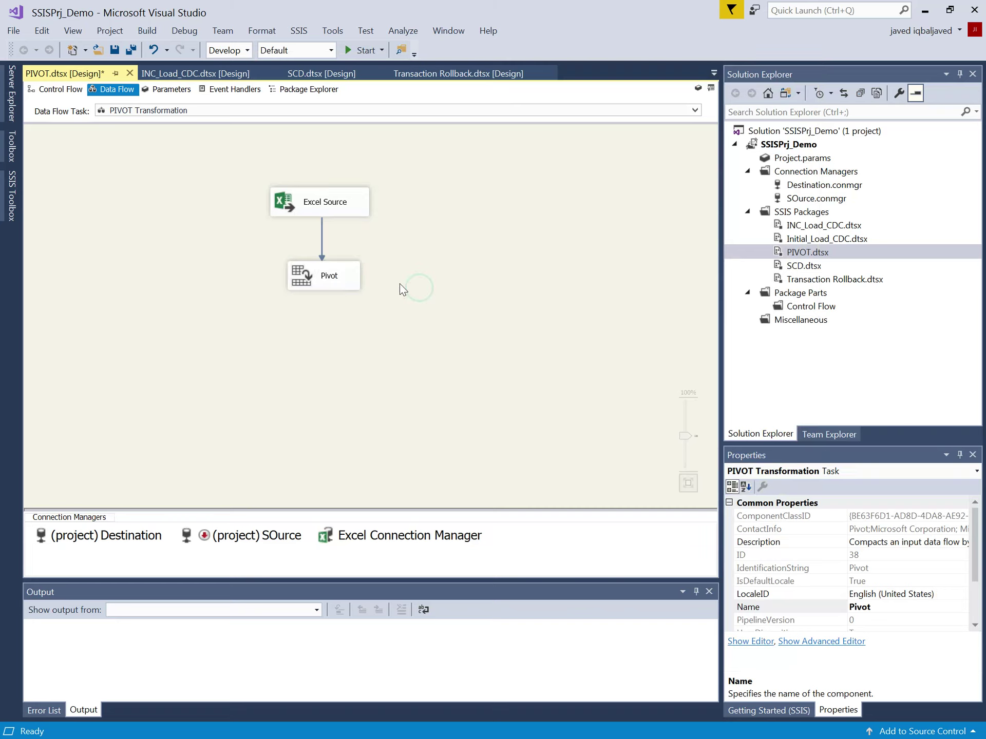
click(157, 245)
click(11, 204)
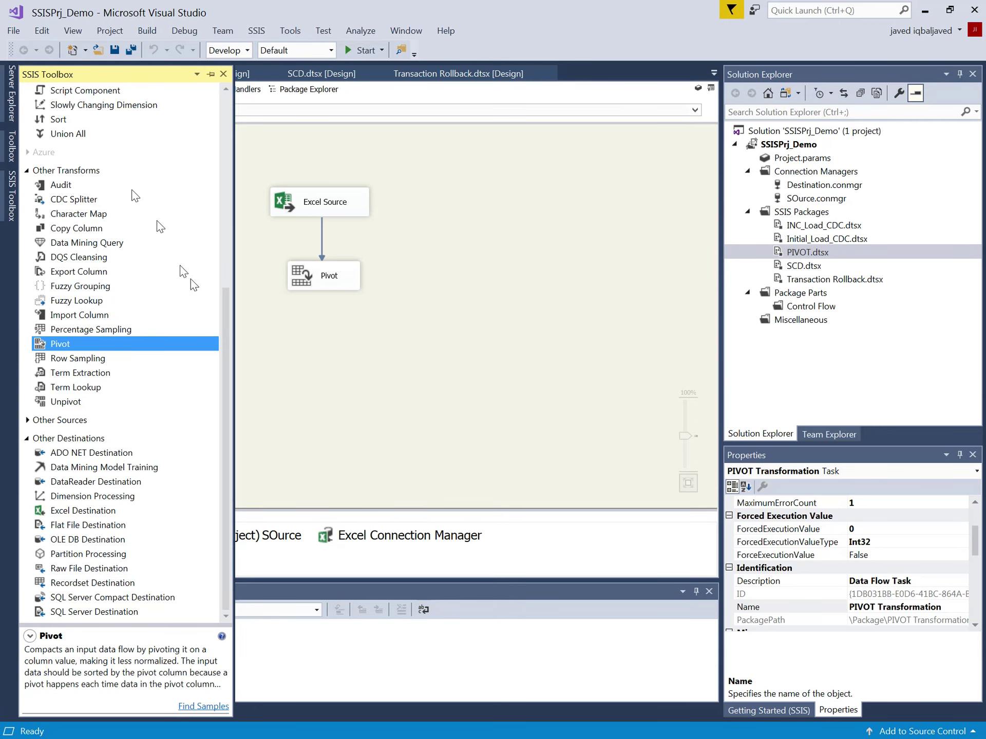
scroll(193, 285, up, 8)
drag(86, 105, 307, 334)
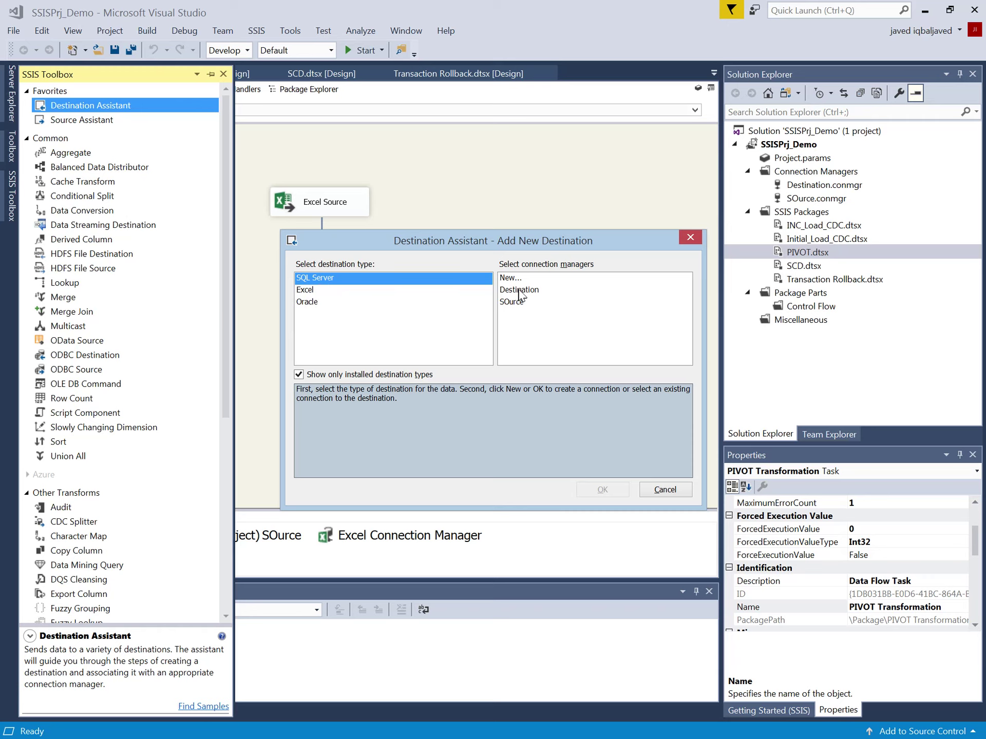
click(519, 291)
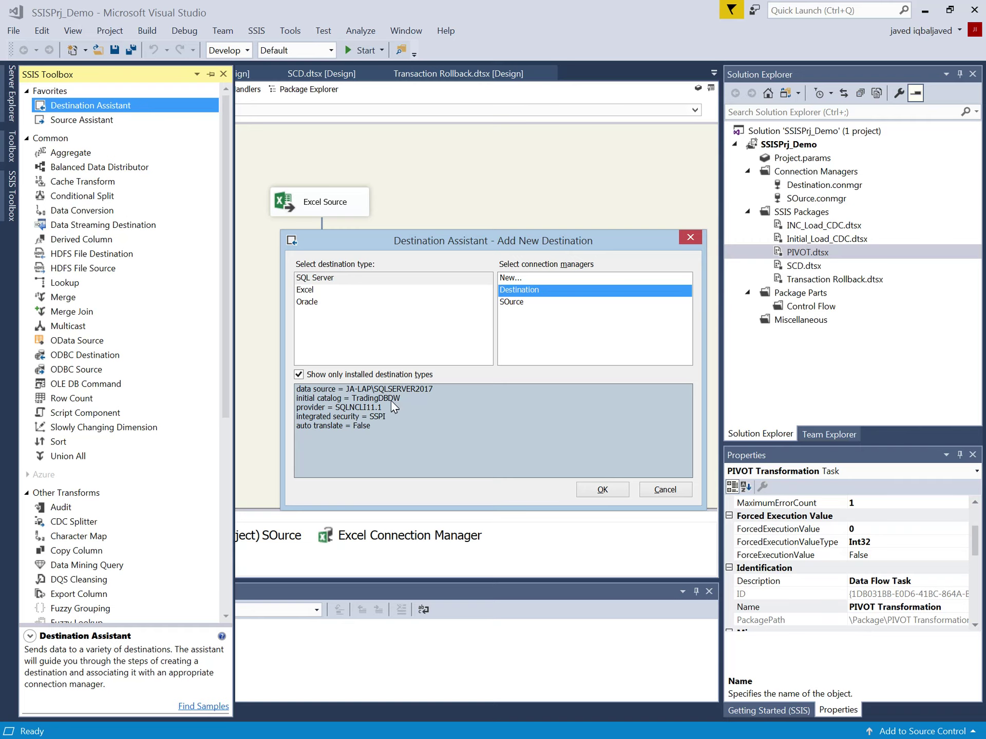
click(596, 490)
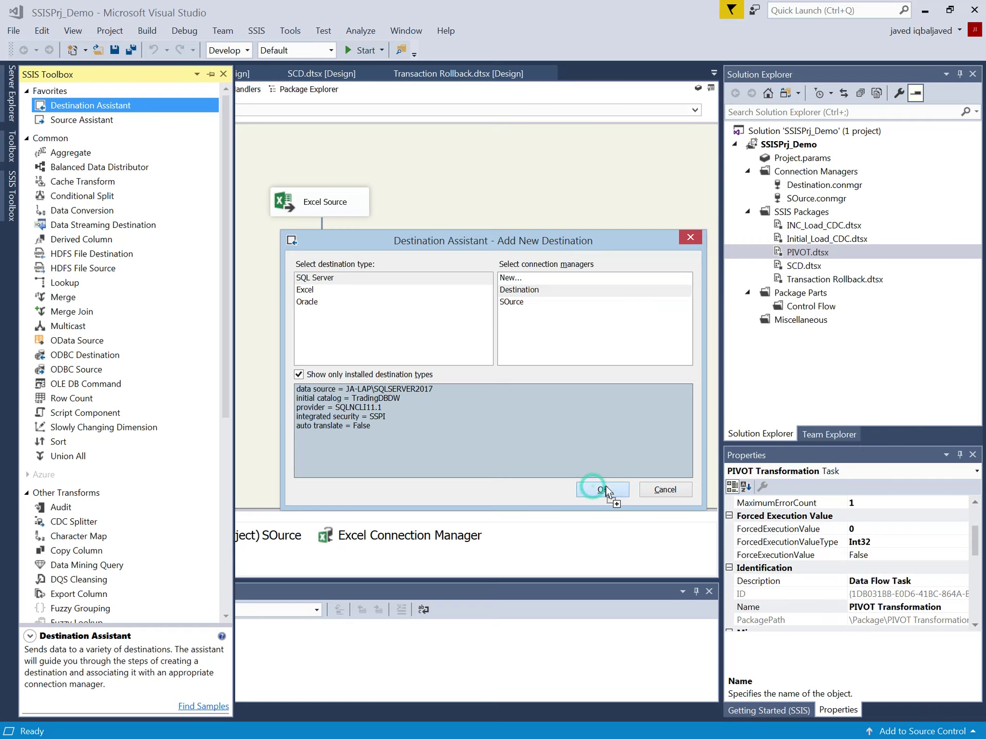
- Connect the Pivot component's default output to the OLE DB Destination
click(333, 277)
drag(331, 298, 351, 349)
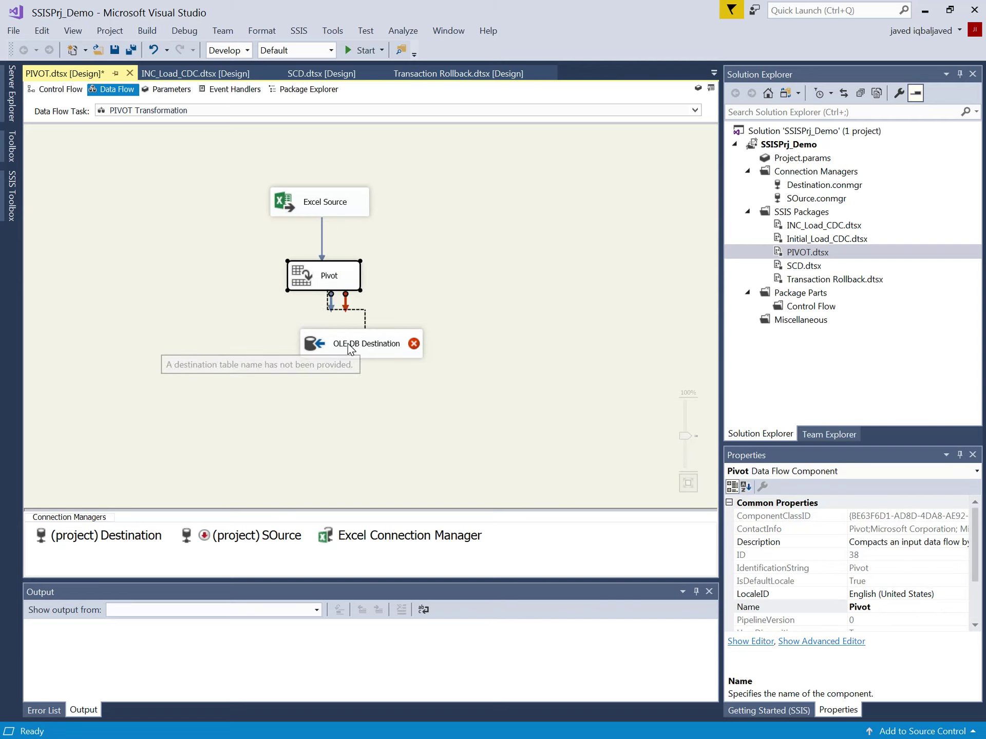
click(351, 348)
click(328, 293)
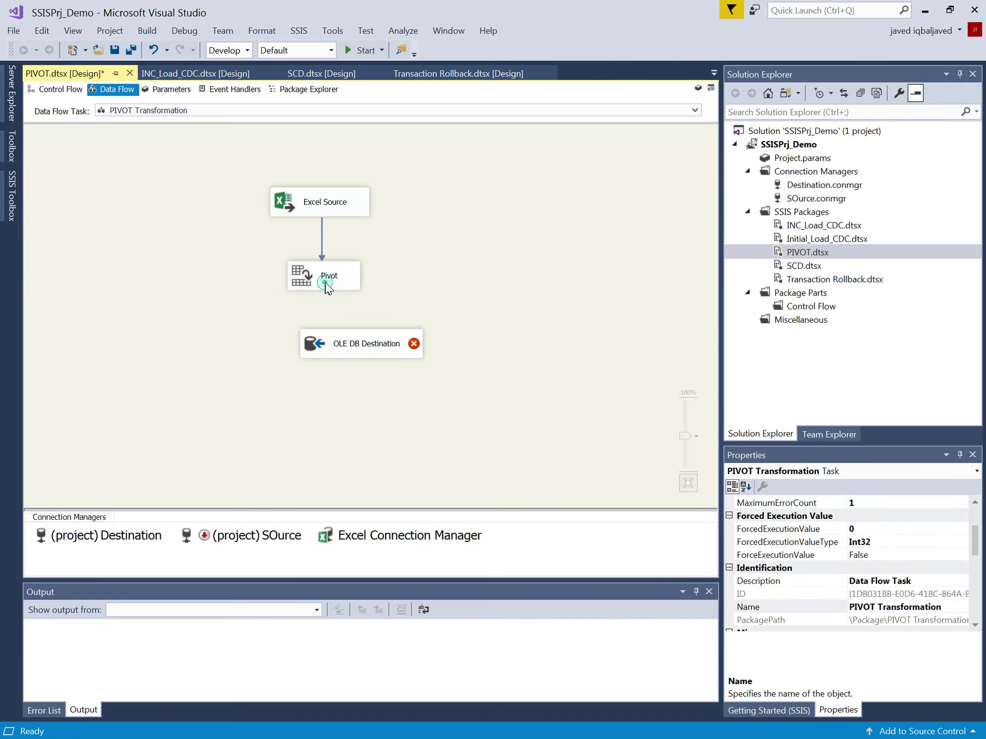
drag(331, 308, 358, 343)
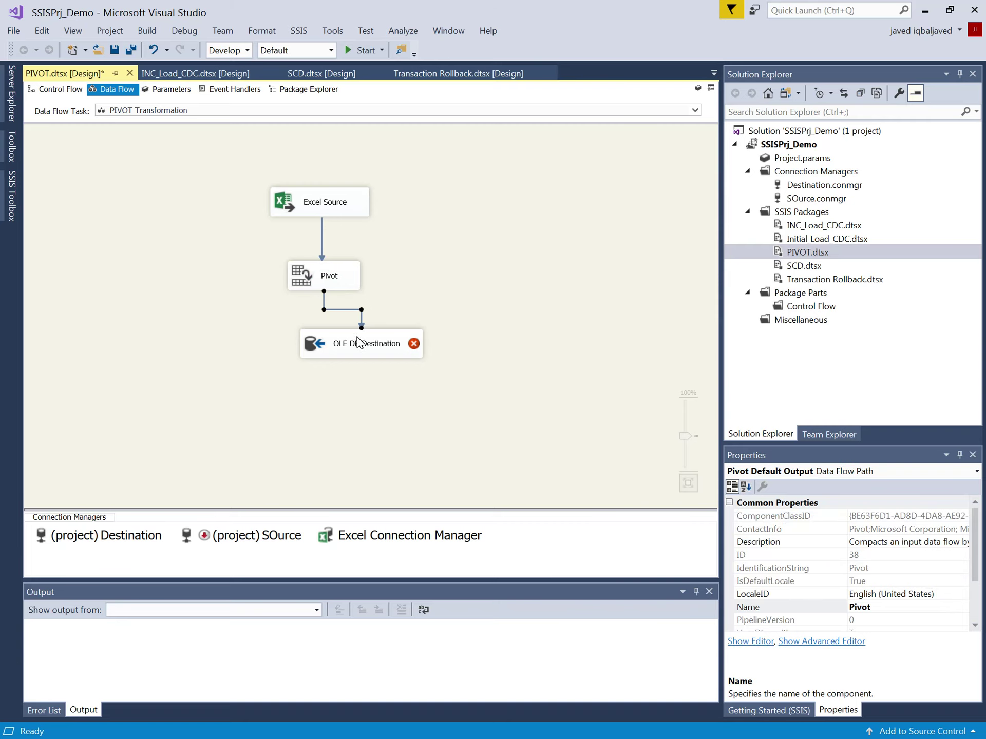
- Edit the OLE DB Destination and create a new destination table named PivotOut with the generated year and ProductKey columns
click(358, 343)
right_click(358, 342)
click(391, 348)
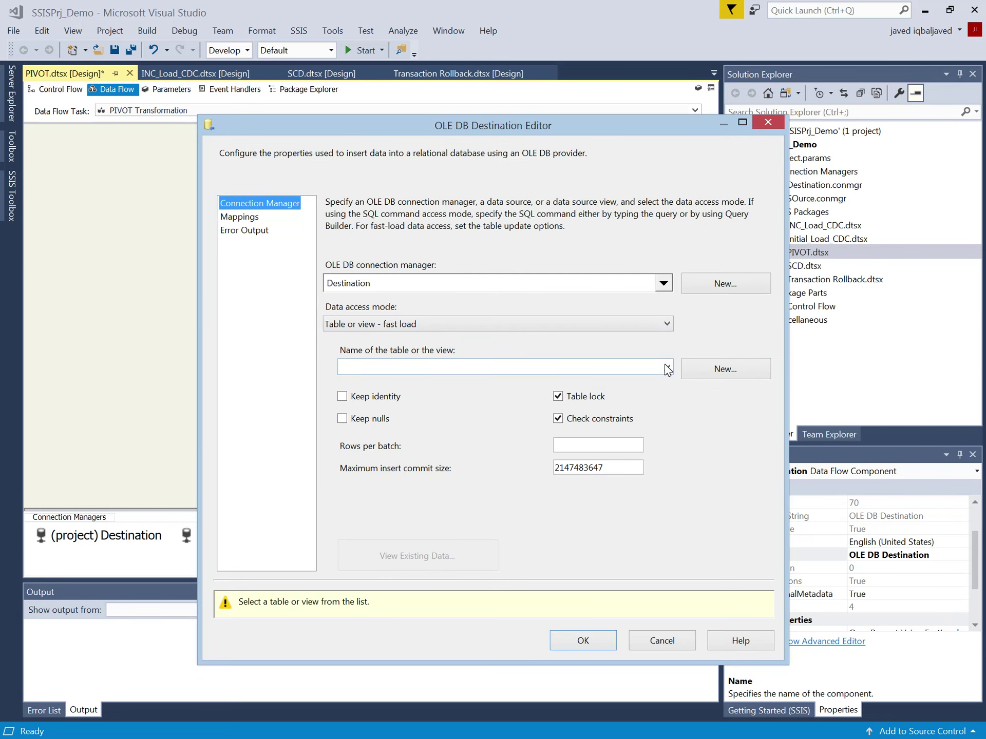
click(721, 373)
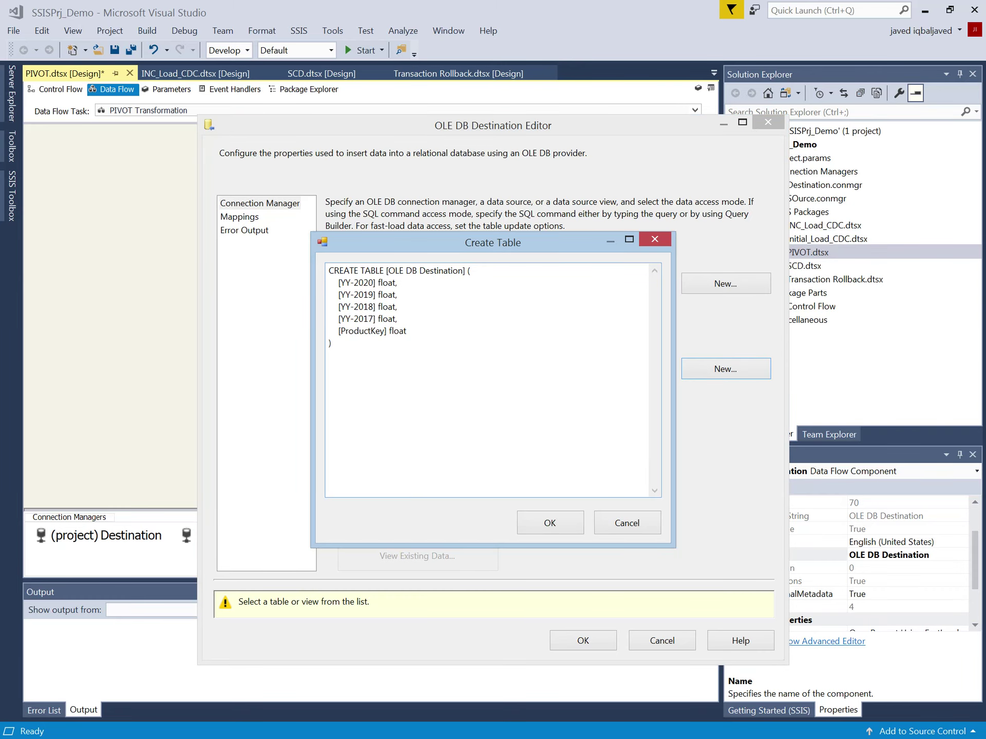
drag(389, 271, 449, 271)
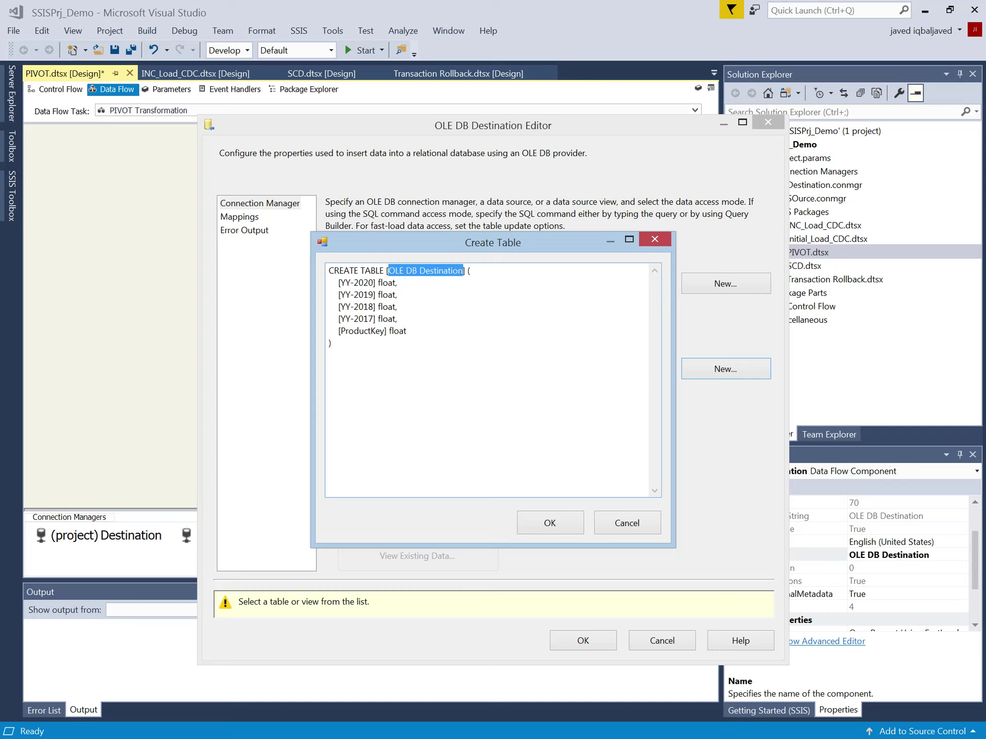
text(PivotOu)
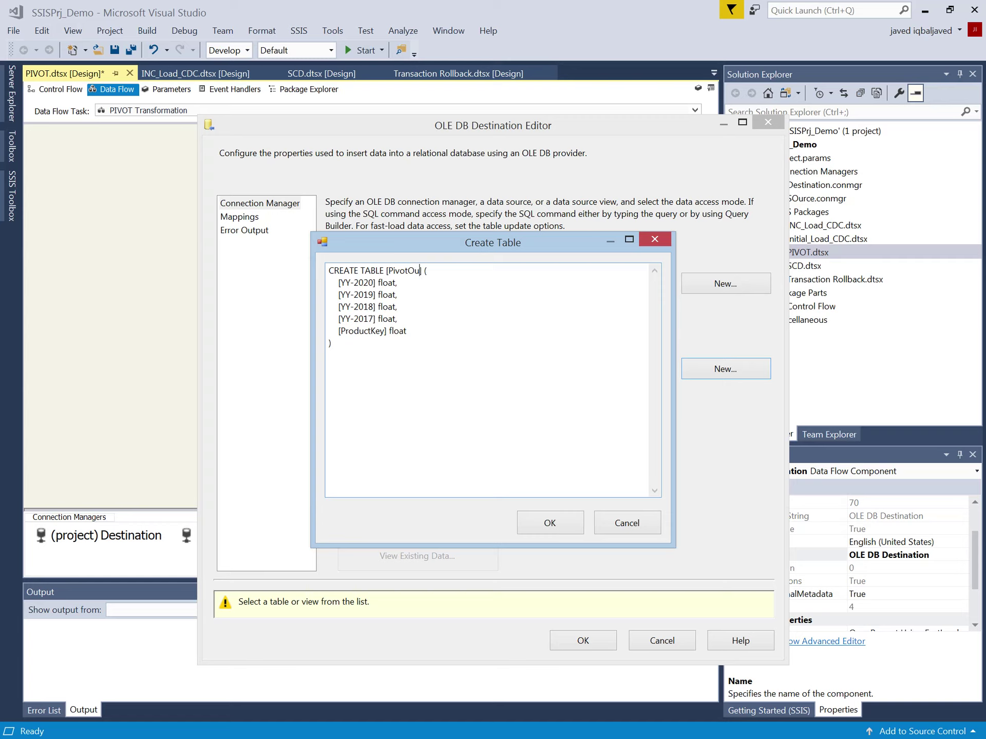
click(546, 522)
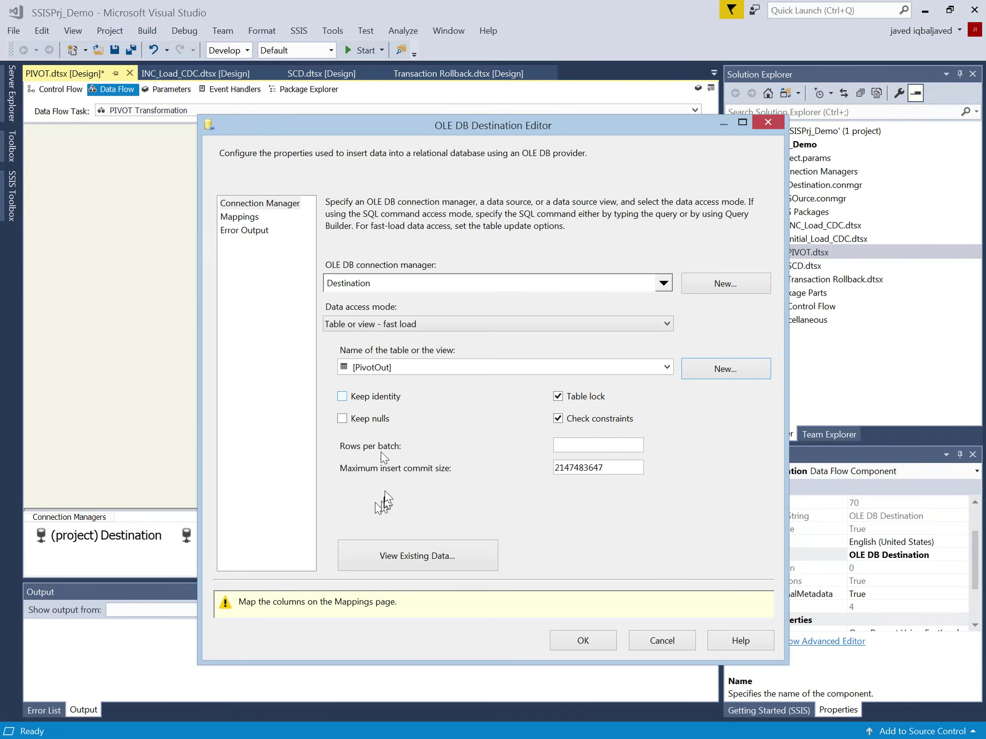
- Map the input columns to the same-named PivotOut columns and accept the OLE DB Destination settings
click(231, 217)
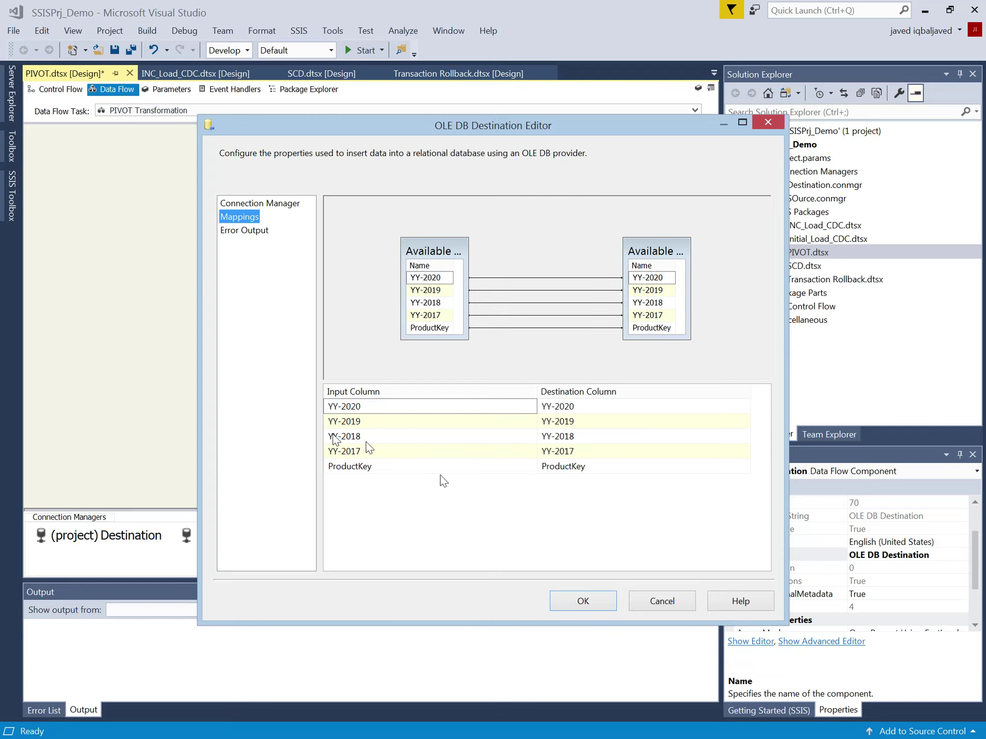
click(578, 606)
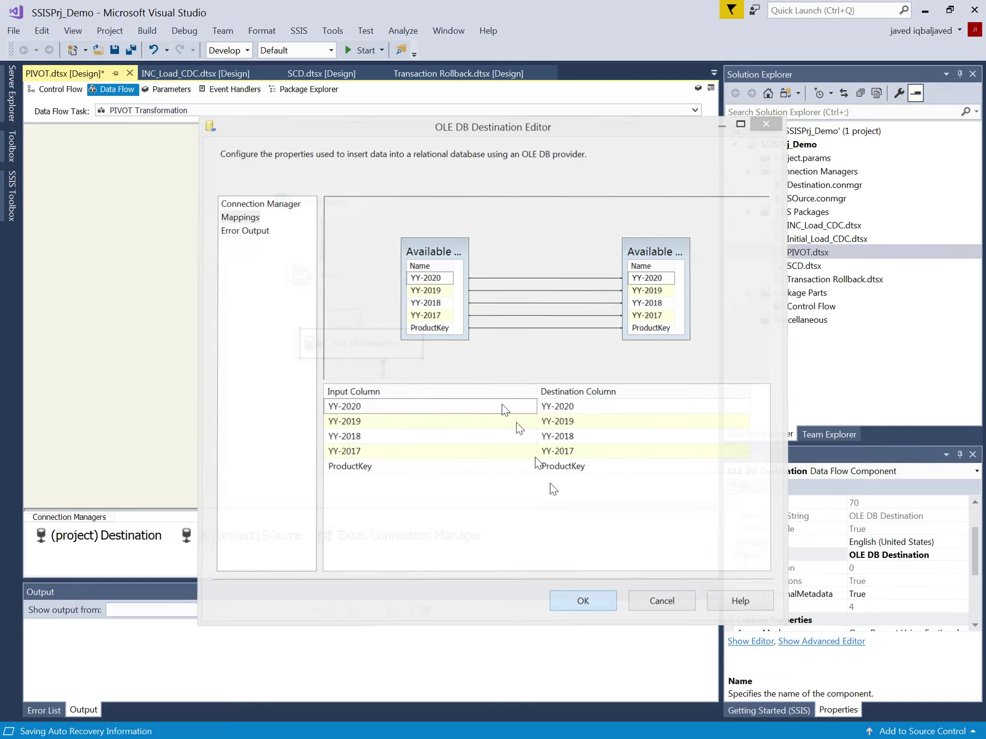
click(452, 289)
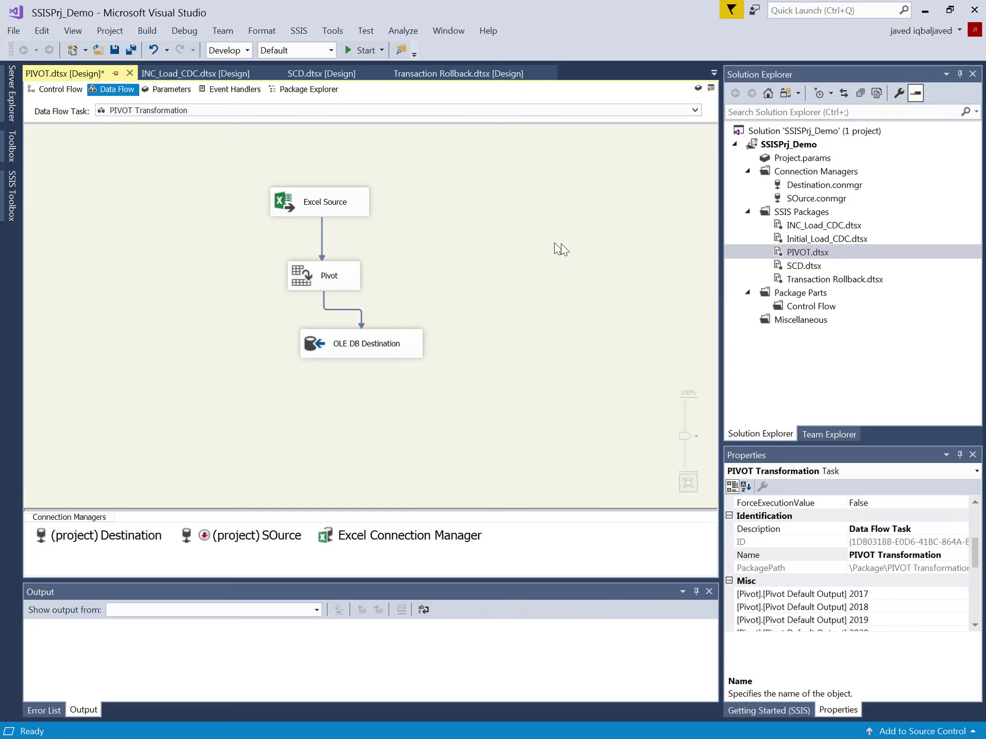
- Execute the PIVOT.dtsx package from the project's SSIS packages
click(787, 253)
right_click(788, 254)
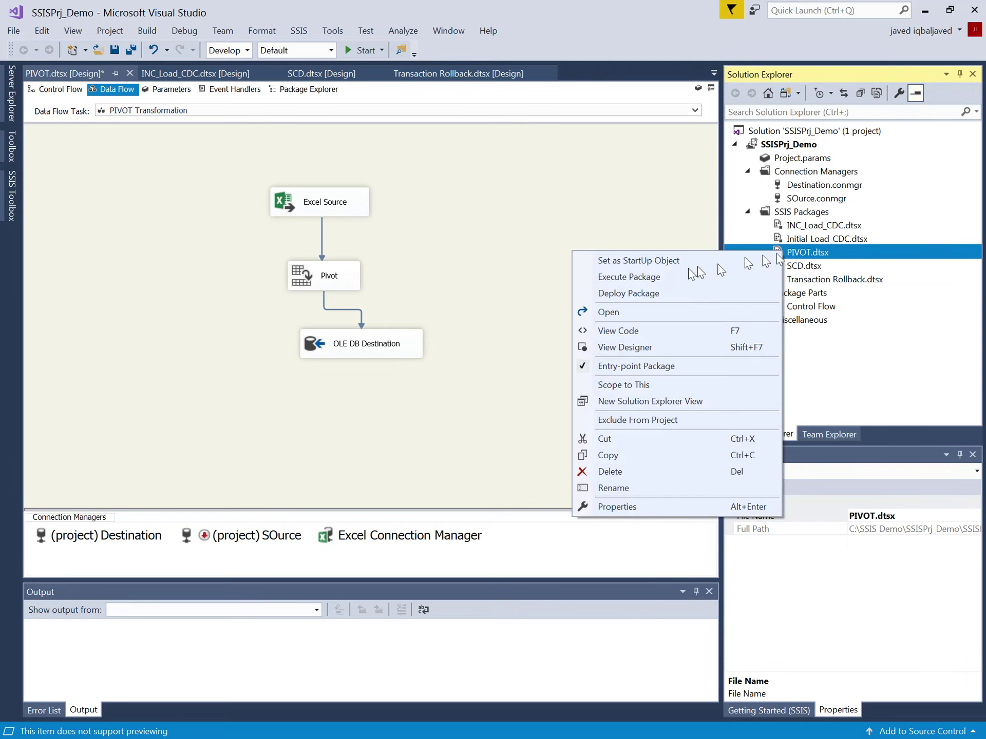
click(646, 277)
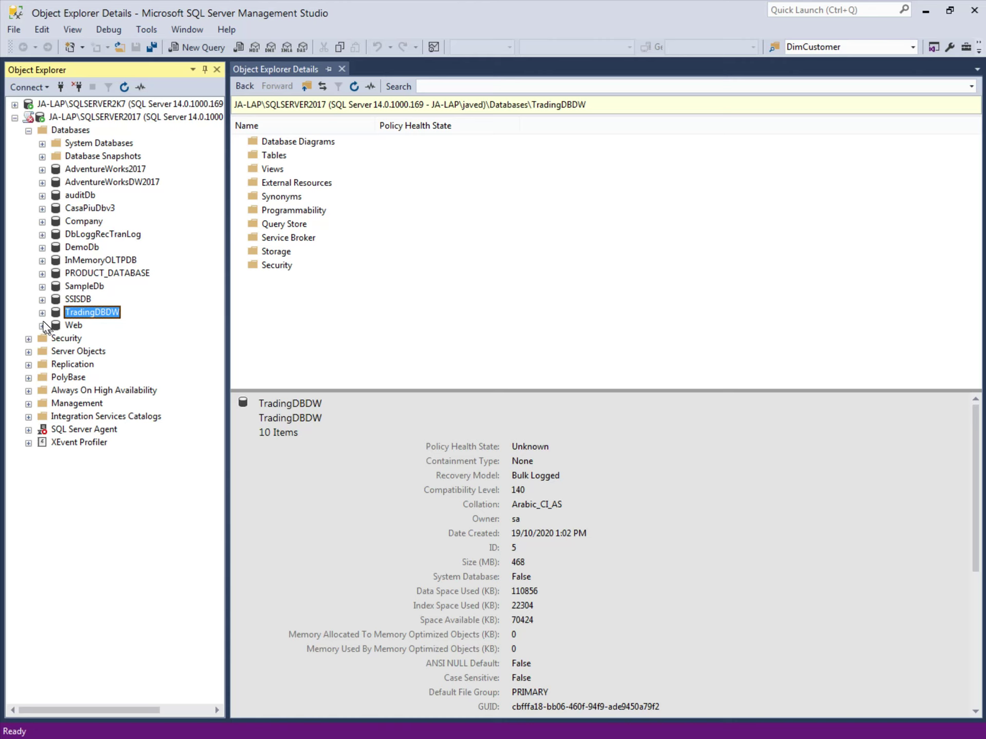
- In SQL Server Management Studio, refresh the TradingDBDW database and list its tables
key(Right)
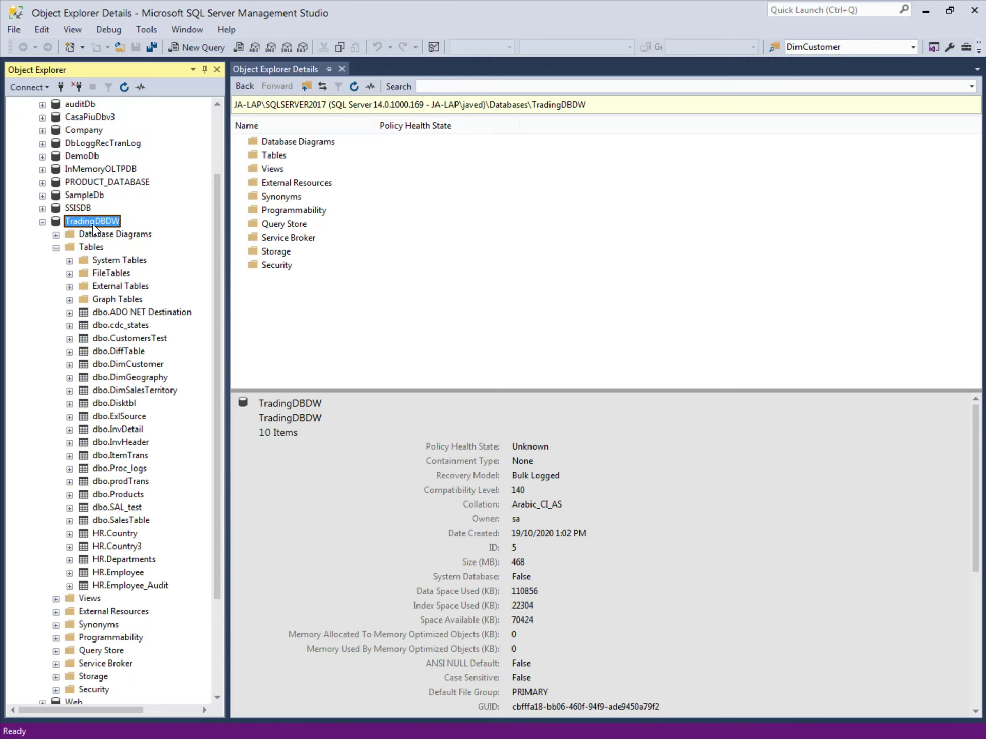
key(shift+F10)
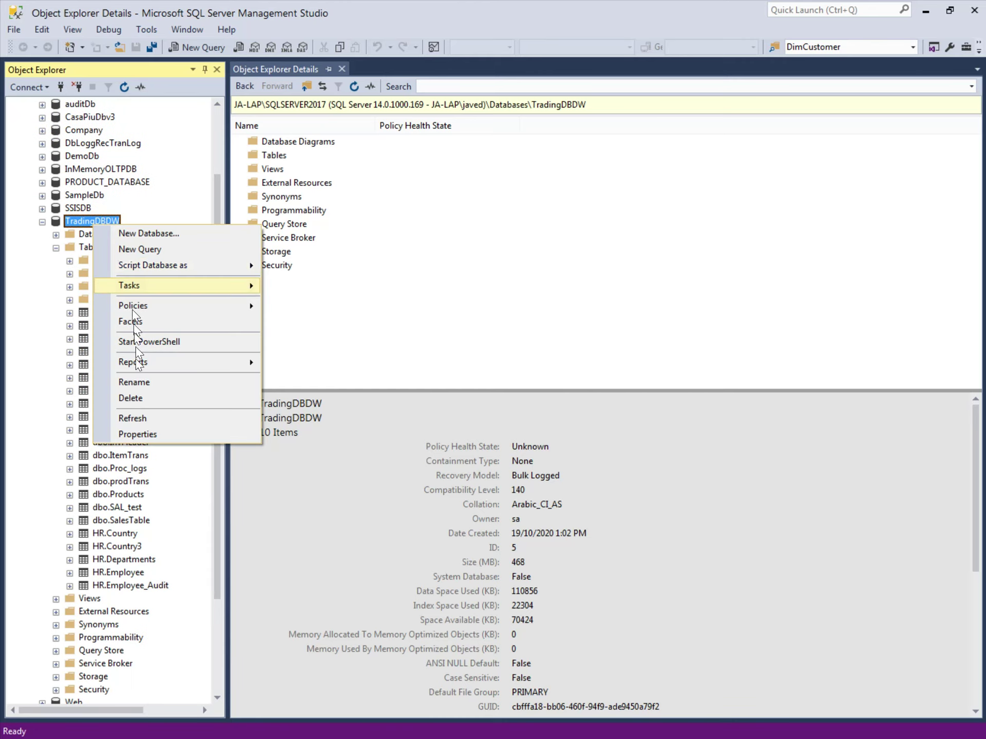
click(138, 421)
click(56, 339)
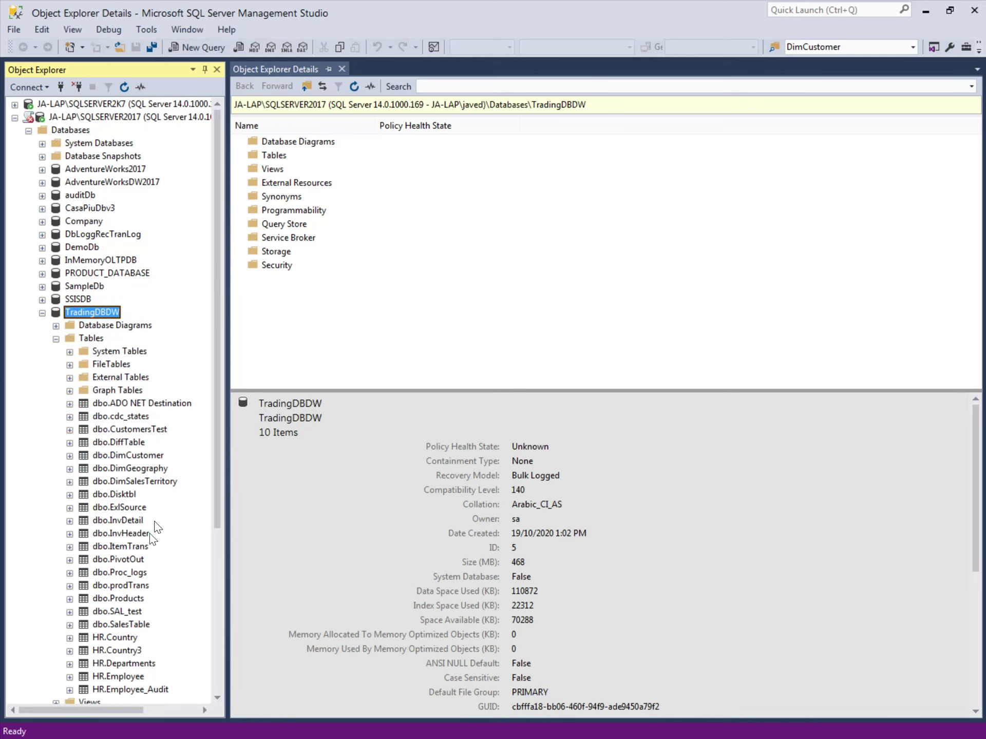
- Query the top 1000 rows of the dbo.PivotOut table
click(125, 560)
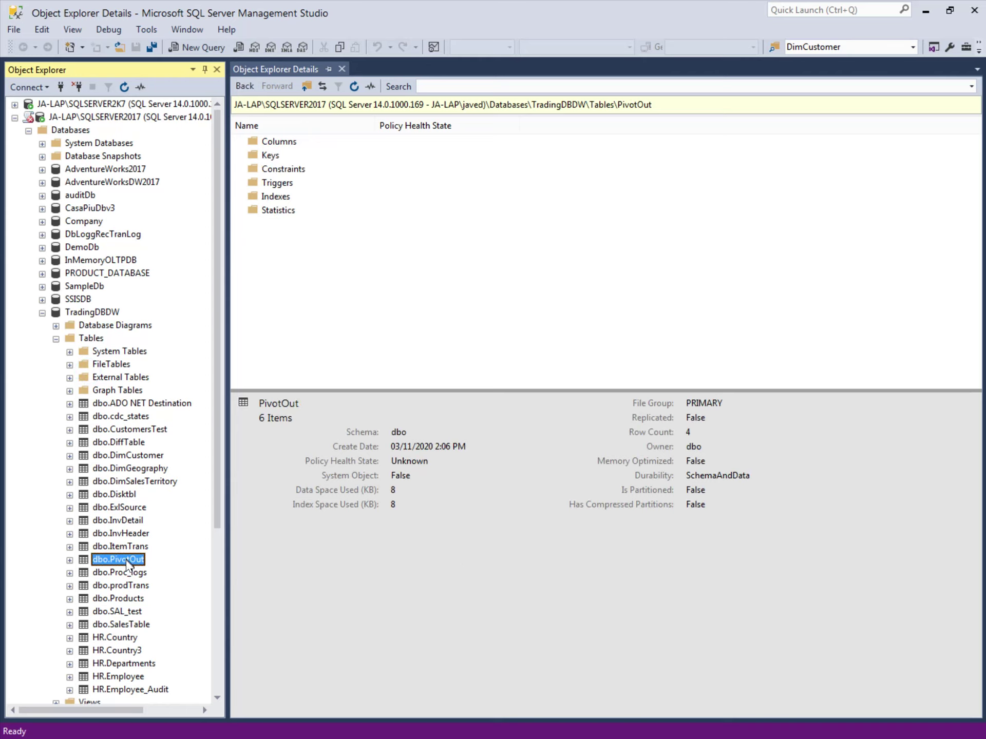
right_click(125, 559)
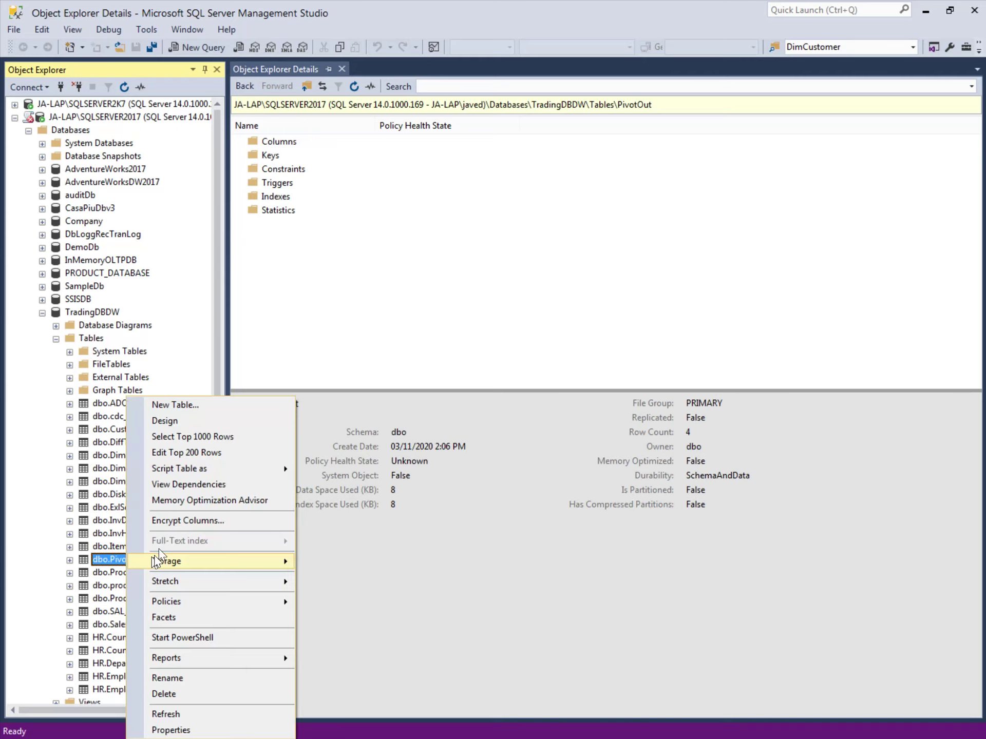
click(187, 438)
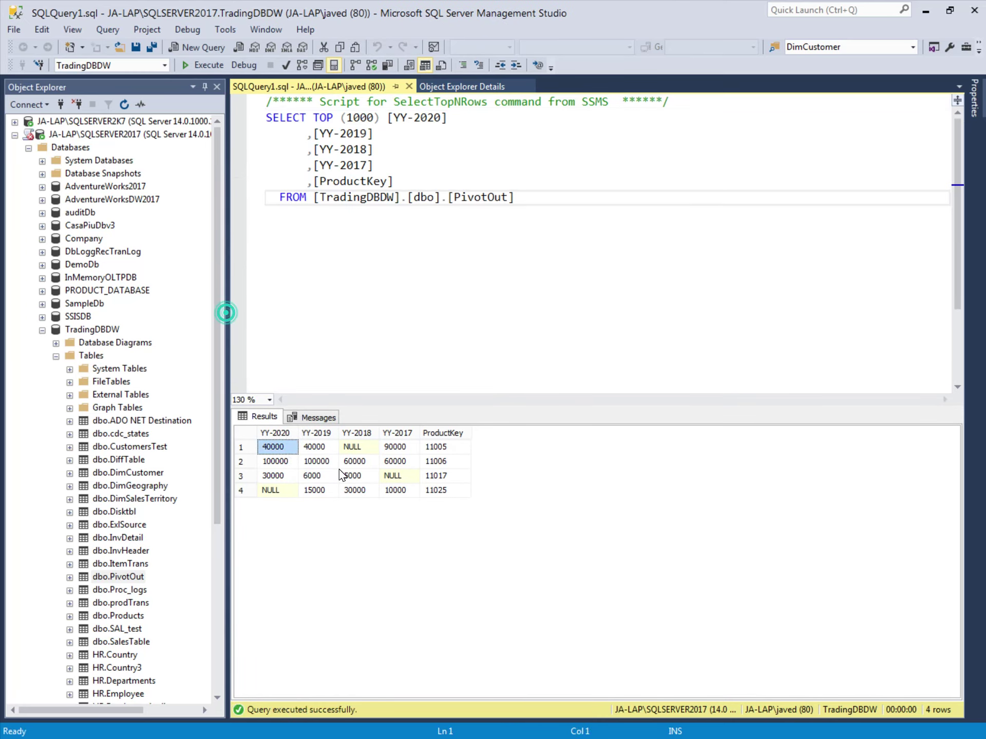
- Examine the pivoted sales values per year for each ProductKey in the PivotOut query results
click(344, 471)
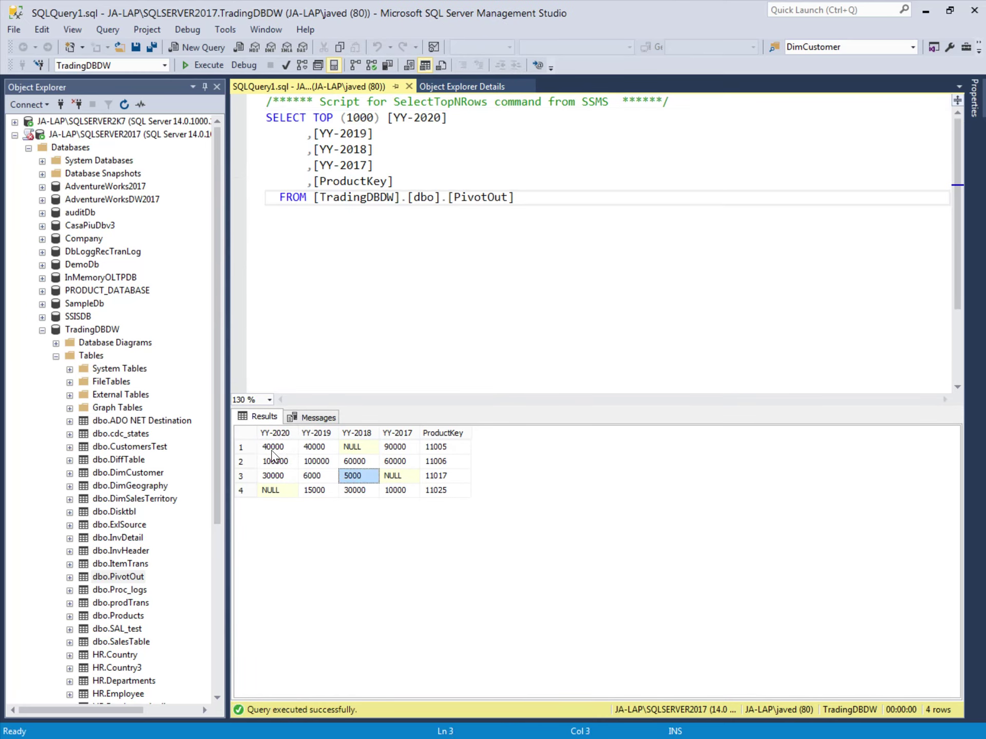
drag(436, 447, 437, 476)
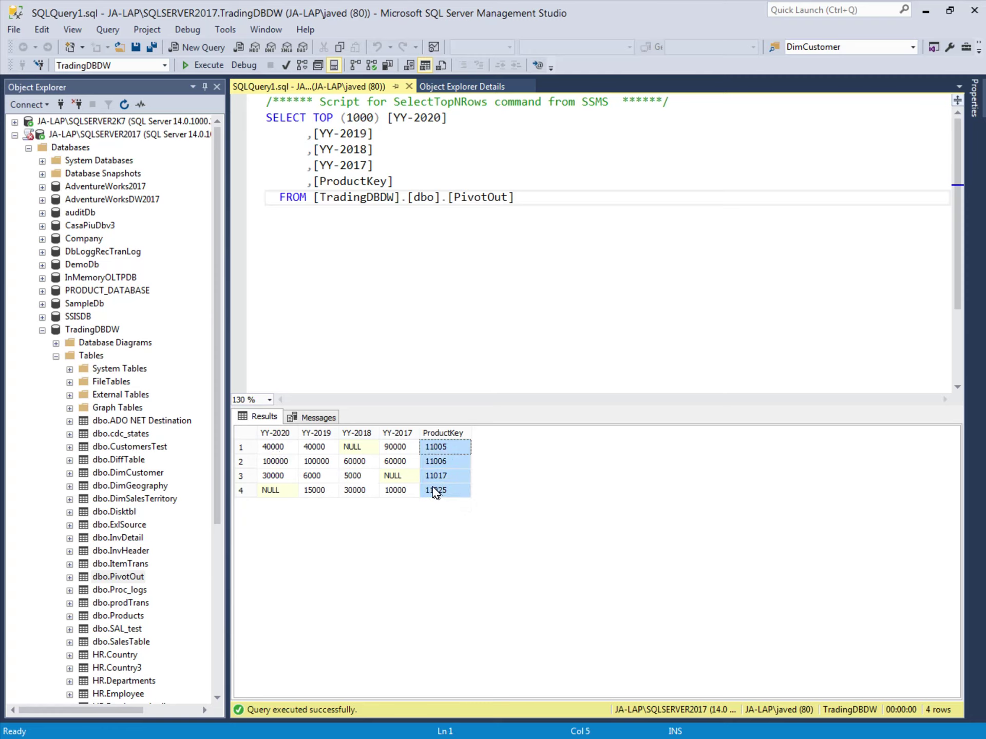
click(424, 449)
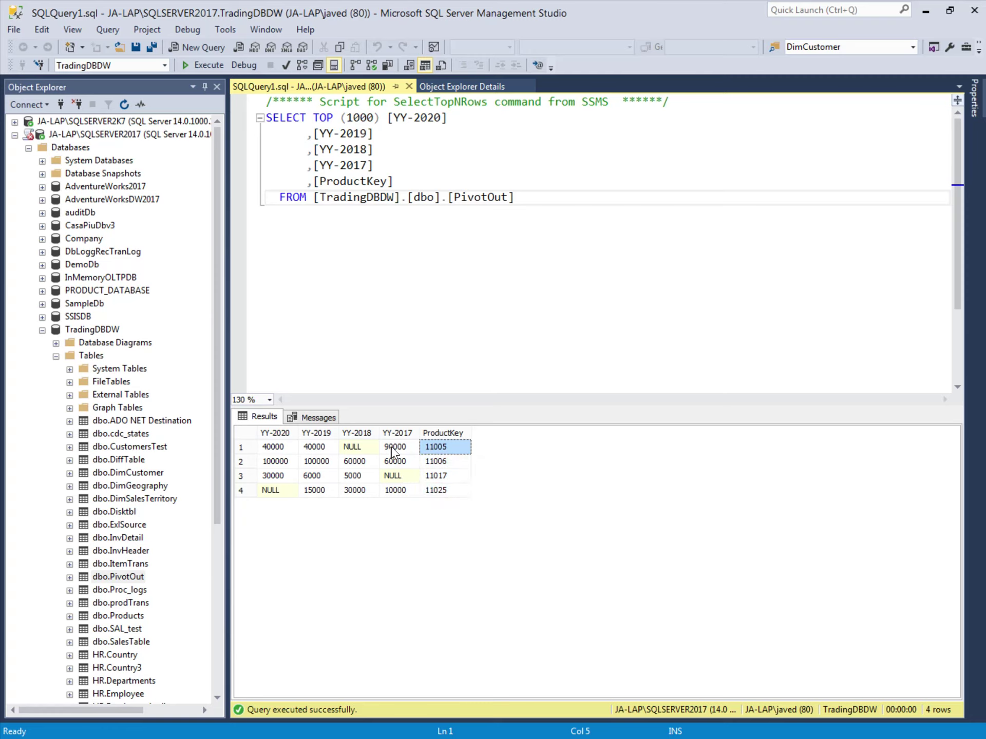
click(273, 449)
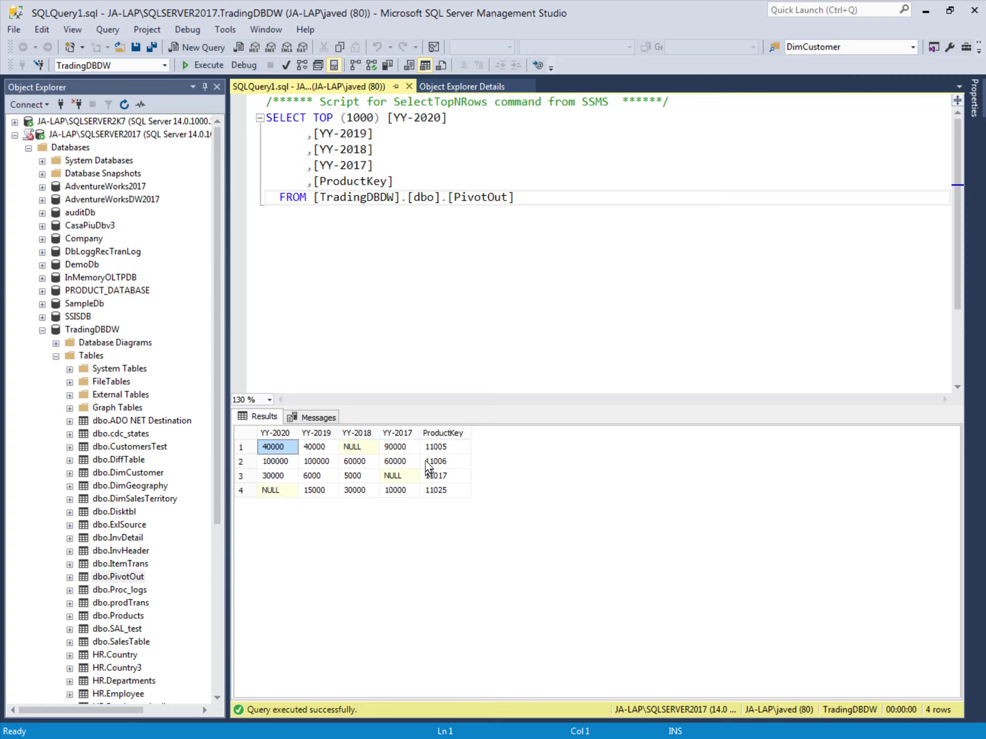
click(276, 462)
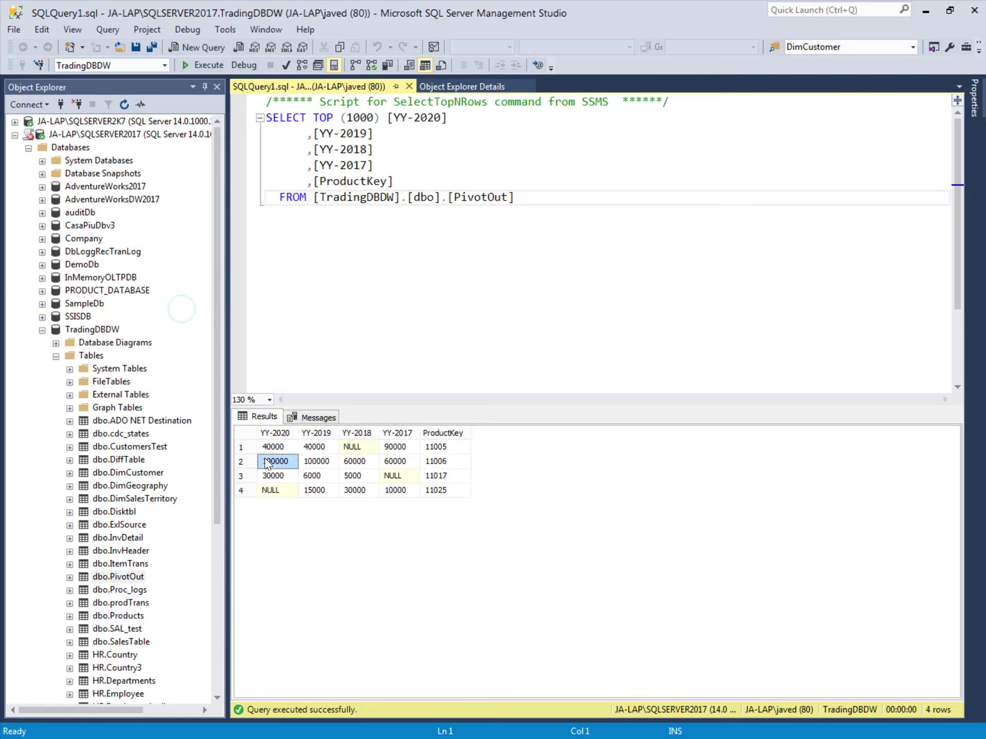
click(281, 436)
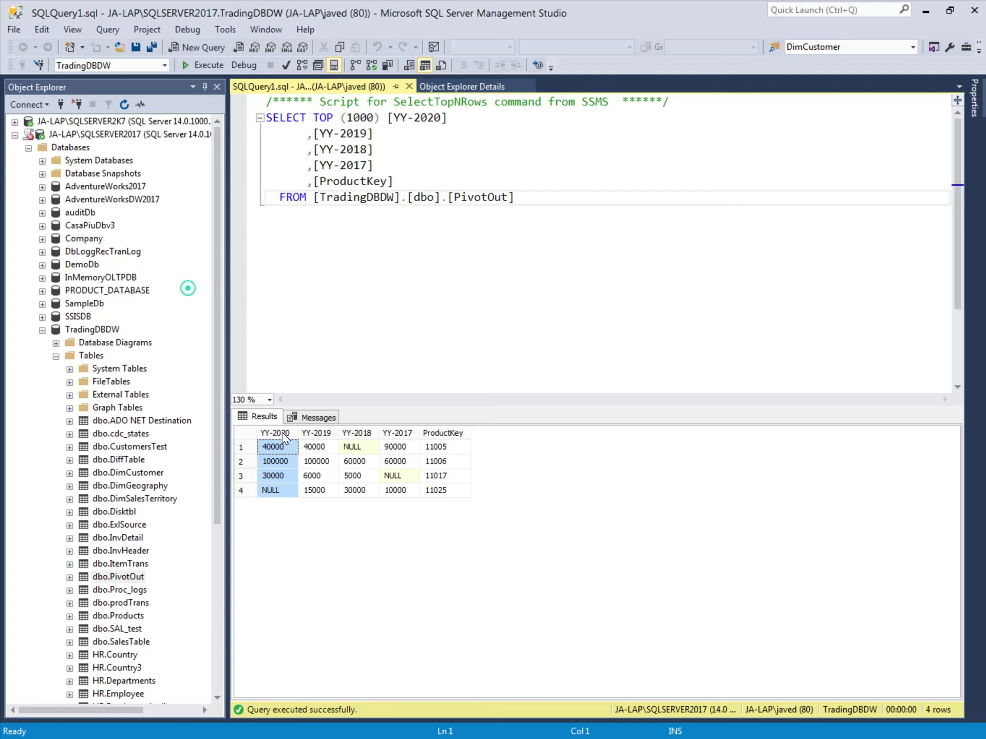
drag(436, 461, 263, 460)
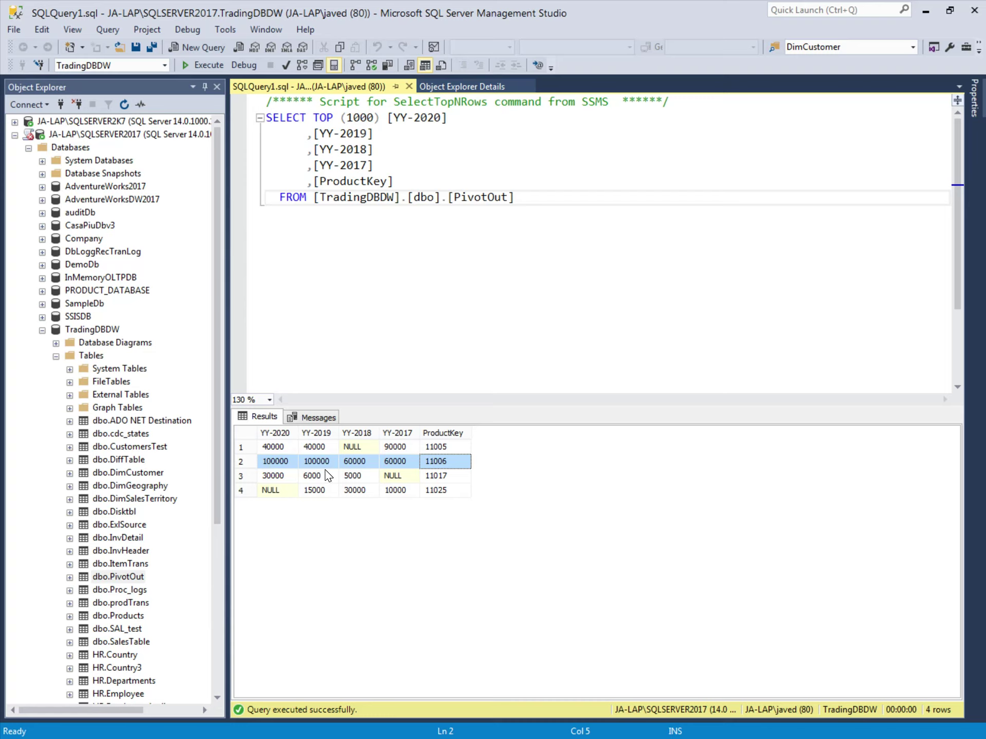
click(253, 180)
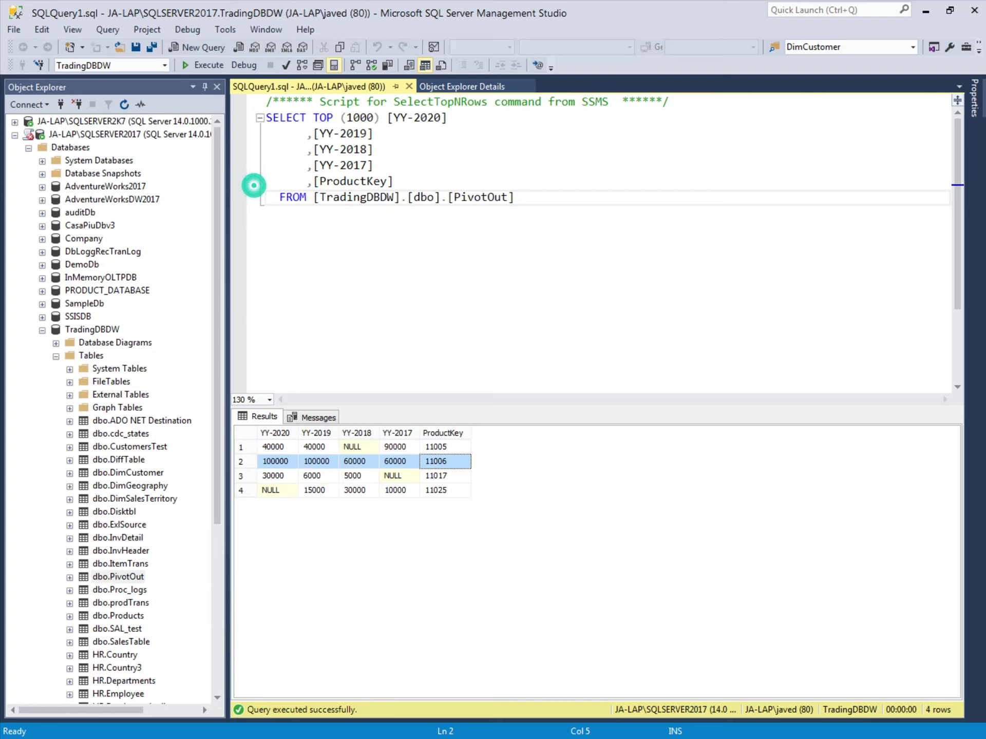